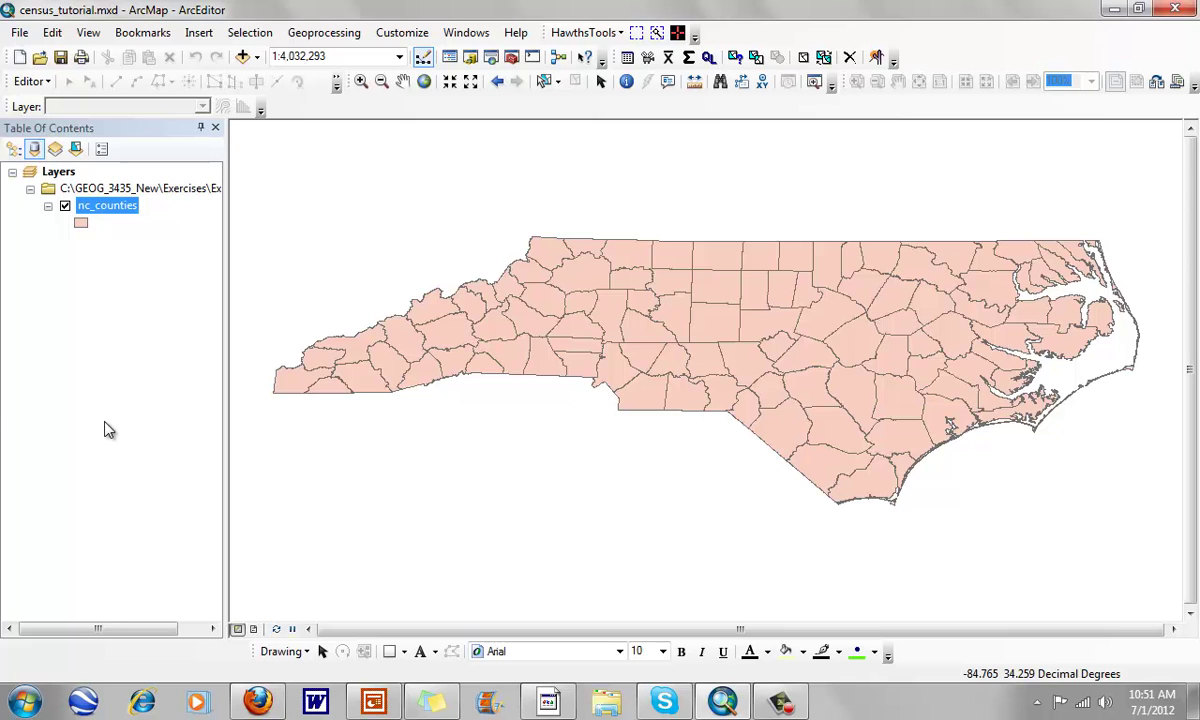
- Examine the county and FIPS code fields in the nc_counties attribute table, enlarging the table and widening the FIPS column
left_click(108, 207)
right_click(108, 207)
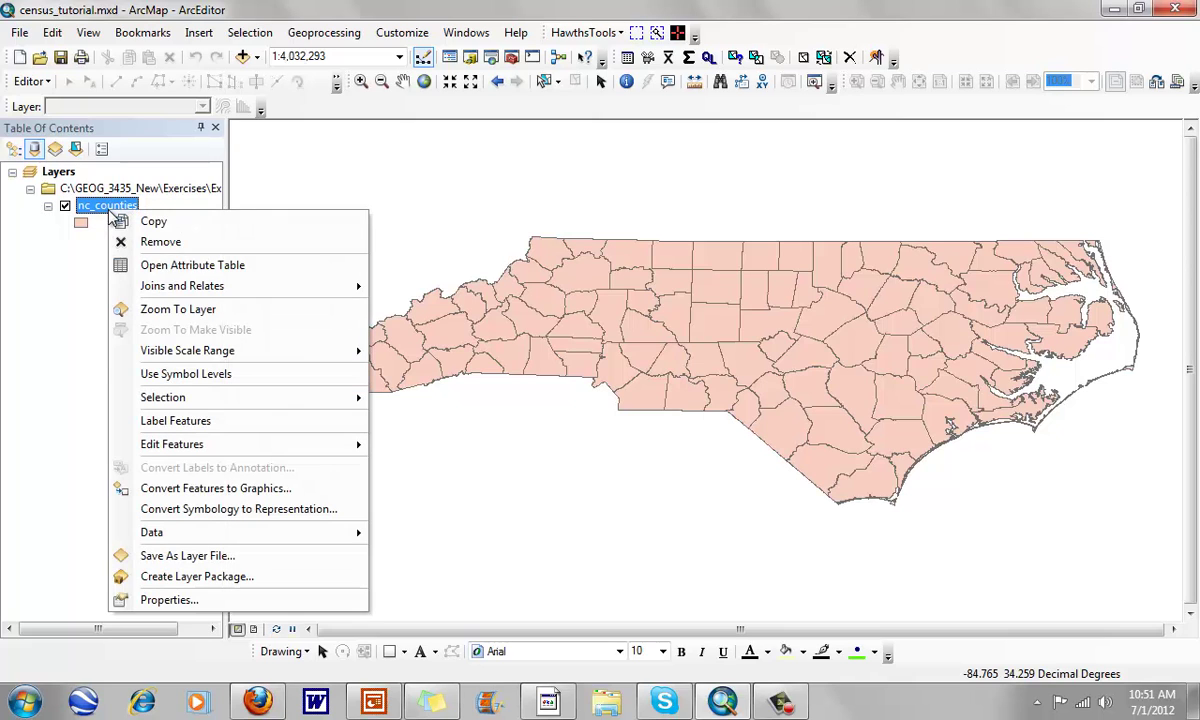
left_click(178, 263)
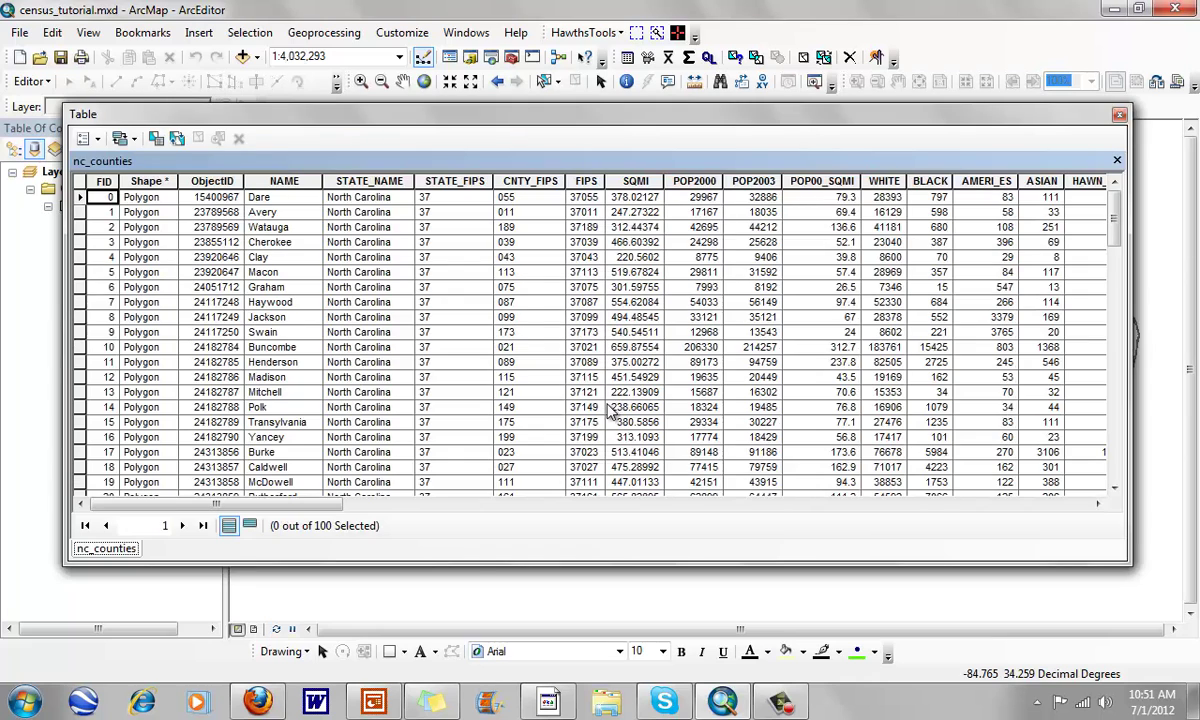
left_click_drag(461, 564, 453, 613)
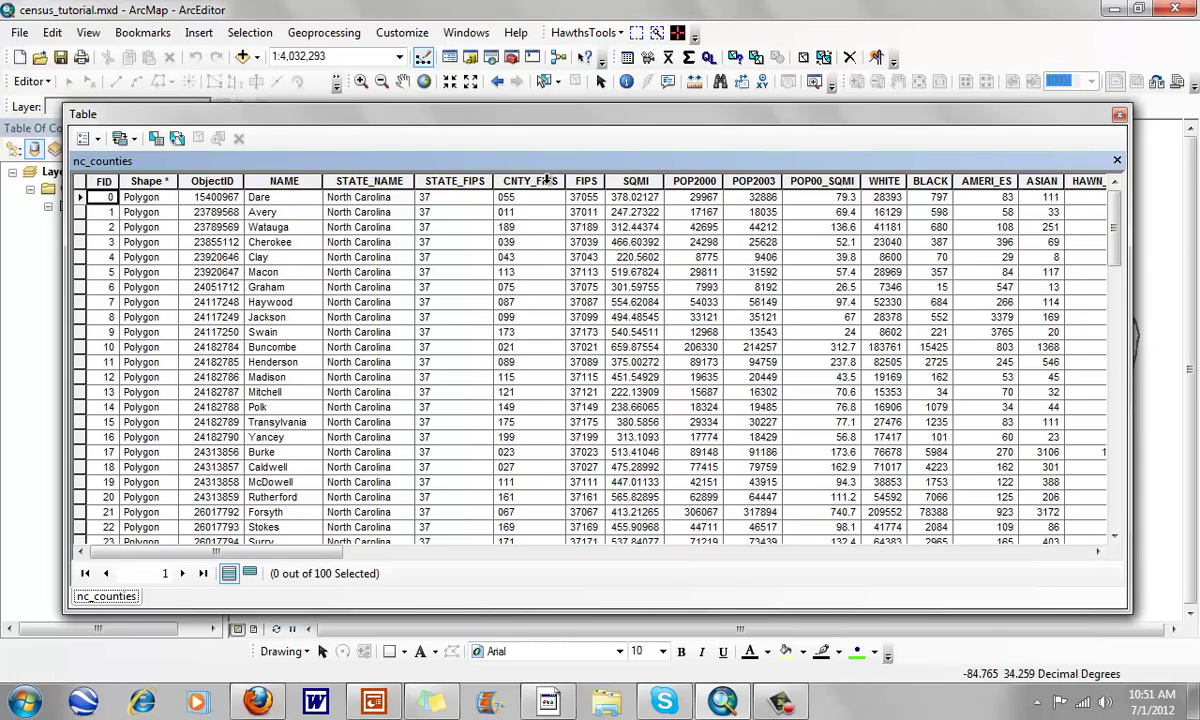
left_click_drag(605, 178, 641, 178)
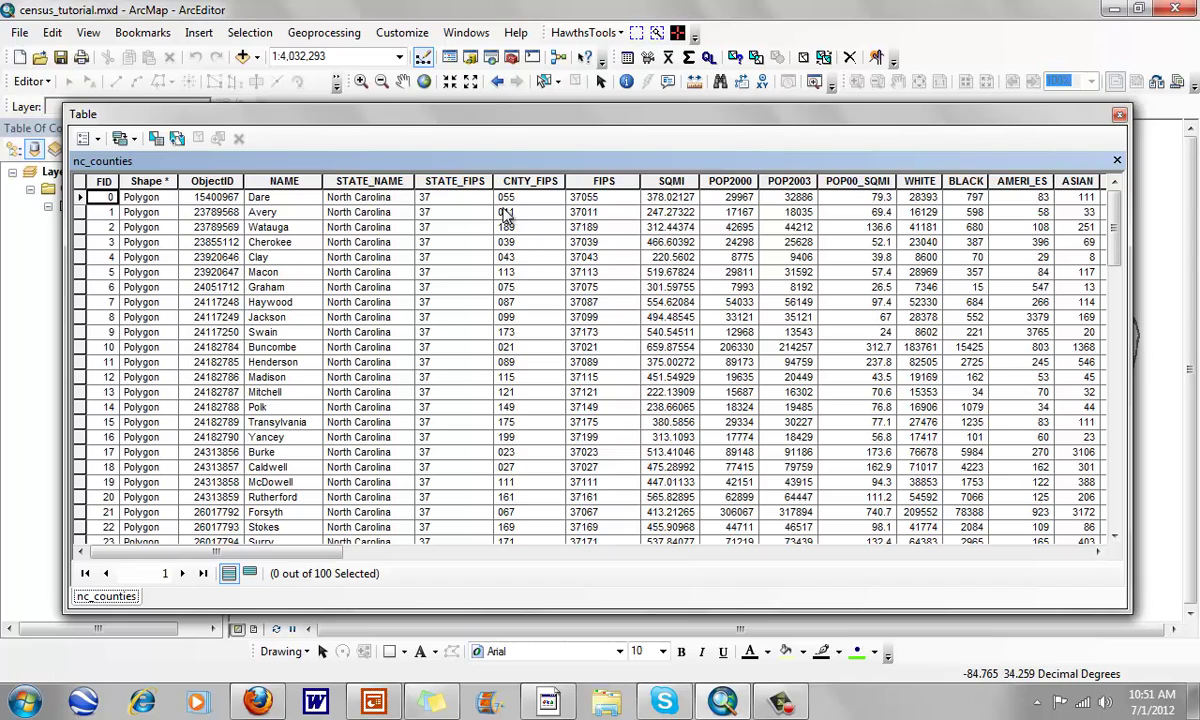
left_click(1119, 114)
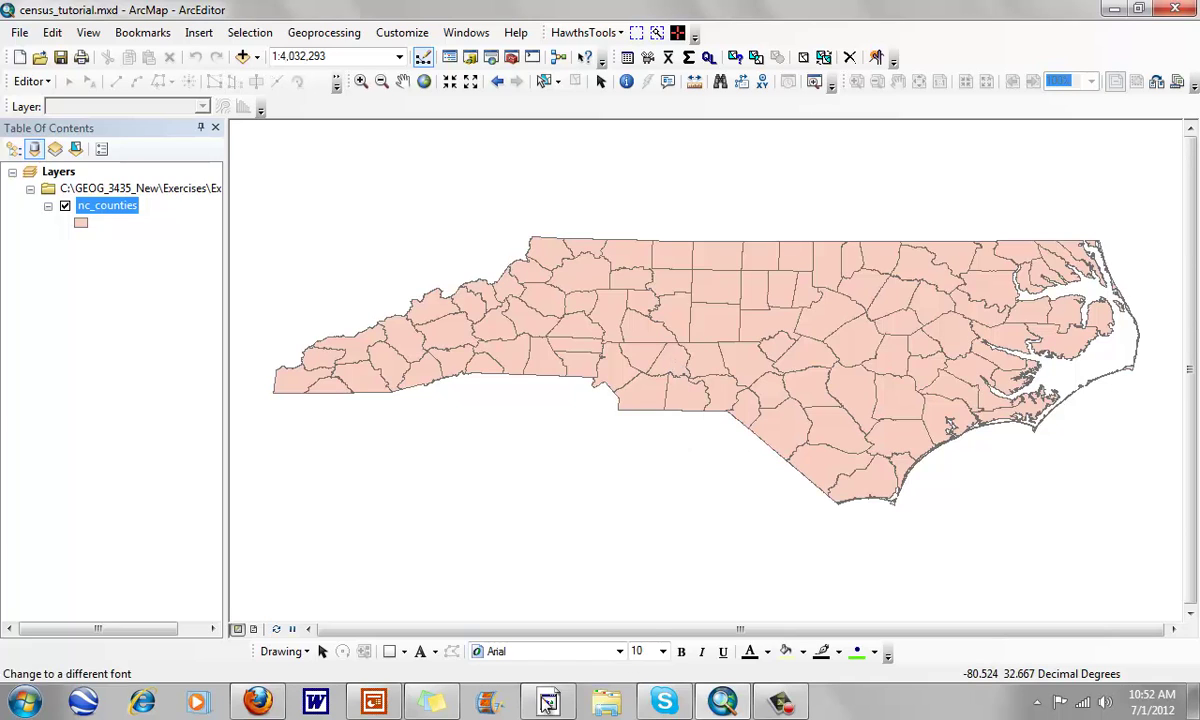
- Switch to the American FactFinder search page in Firefox and renew the expired search session
left_click(268, 700)
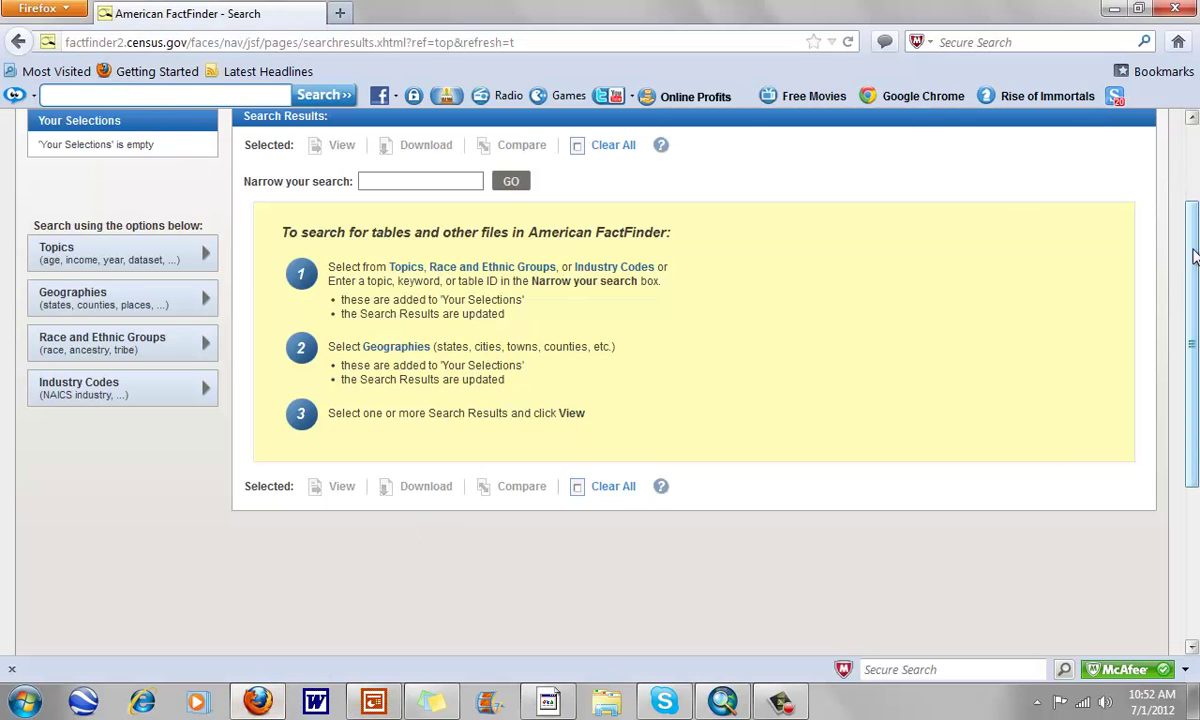
left_click(1190, 185)
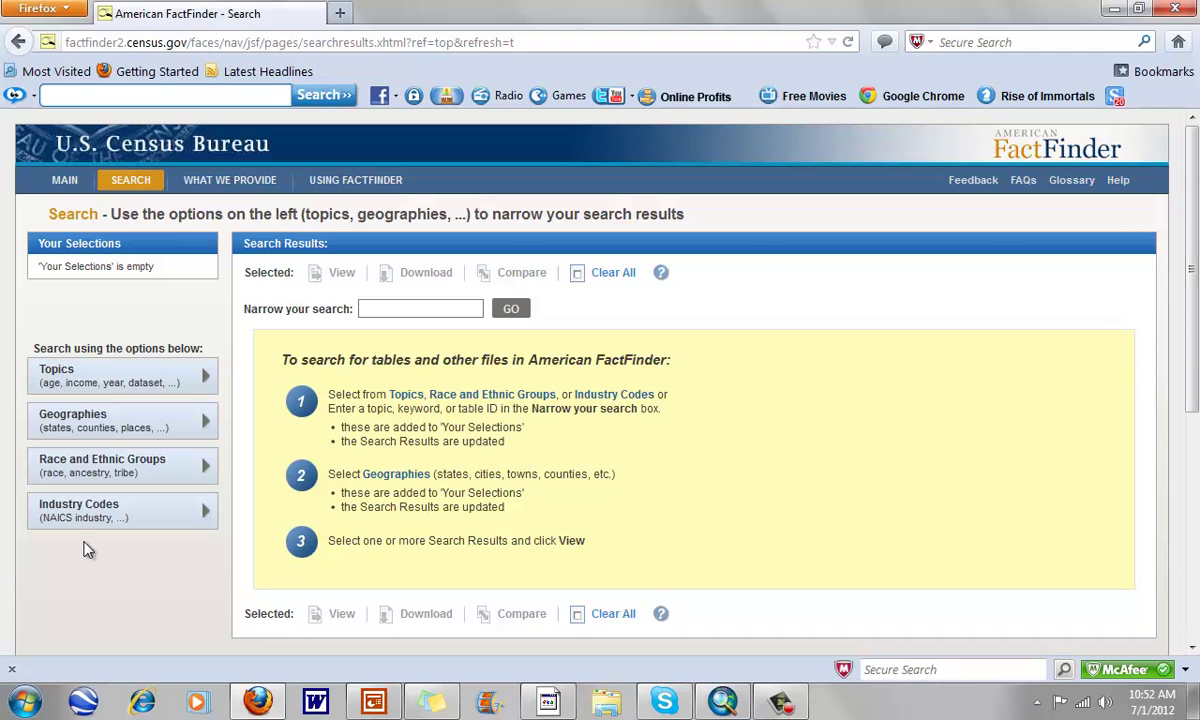
left_click(197, 383)
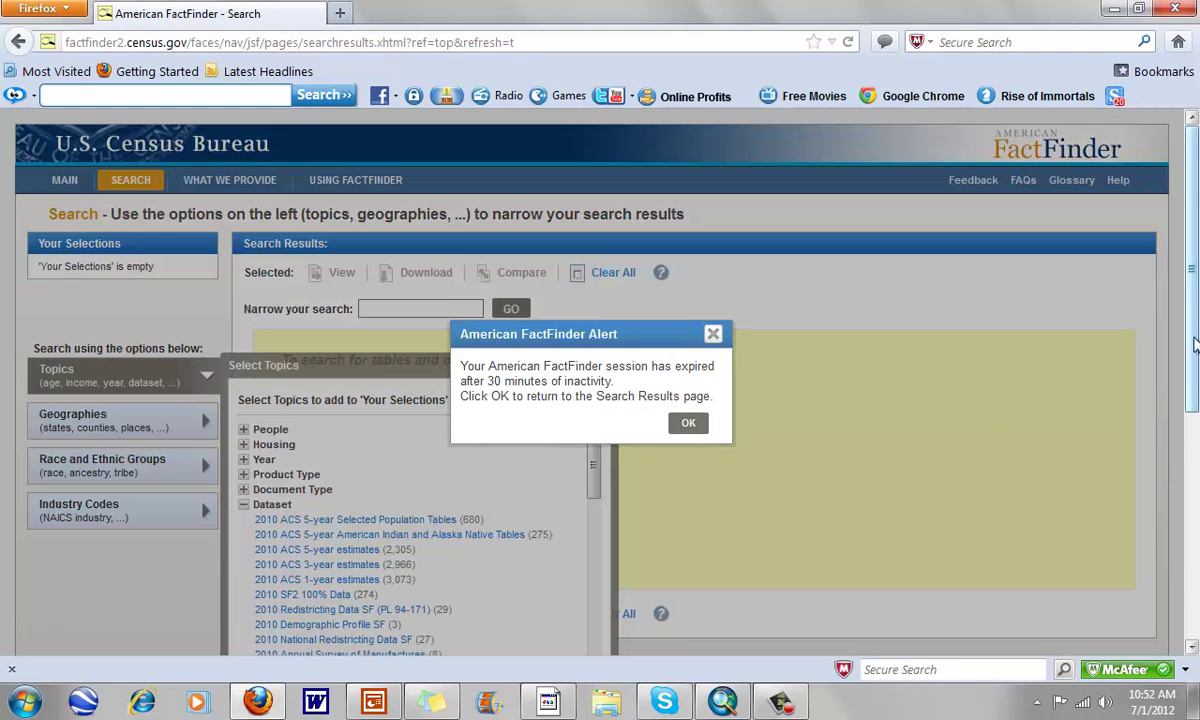
scroll(1193, 413, "down", 1)
scroll(1193, 413, "down", 2)
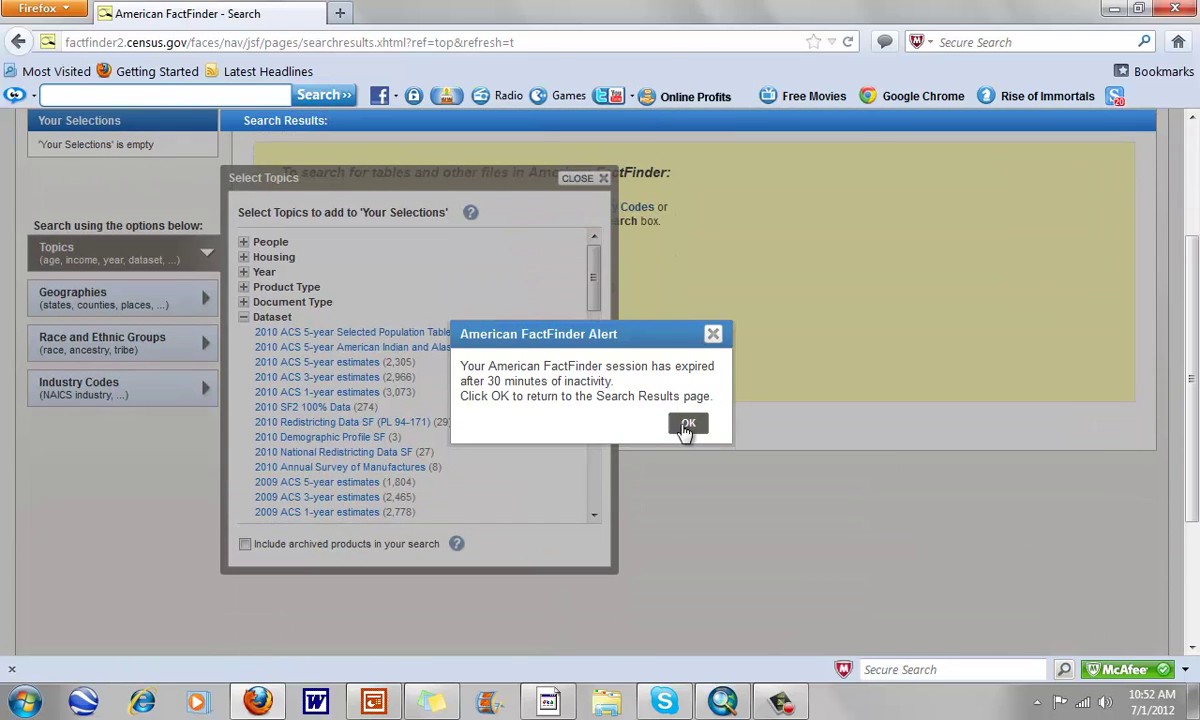
left_click(688, 423)
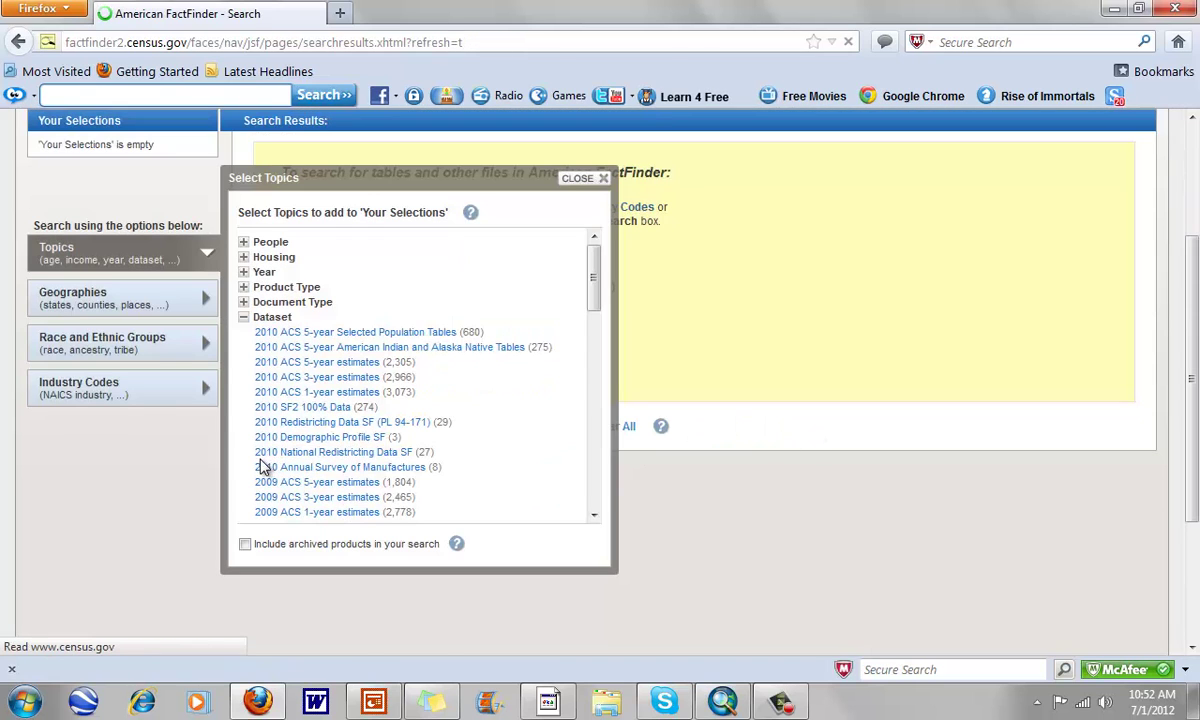
left_click(237, 317)
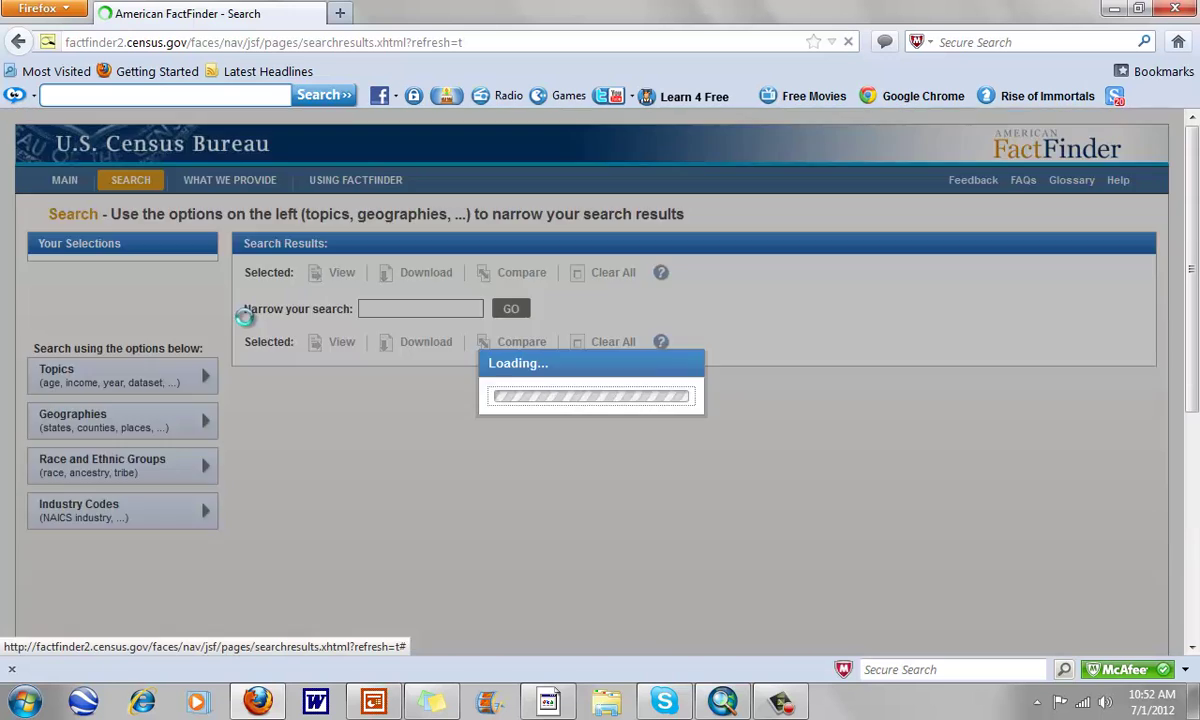
- Add the 2010 SF1 100% Data dataset to the search selections from the topics
left_click(112, 362)
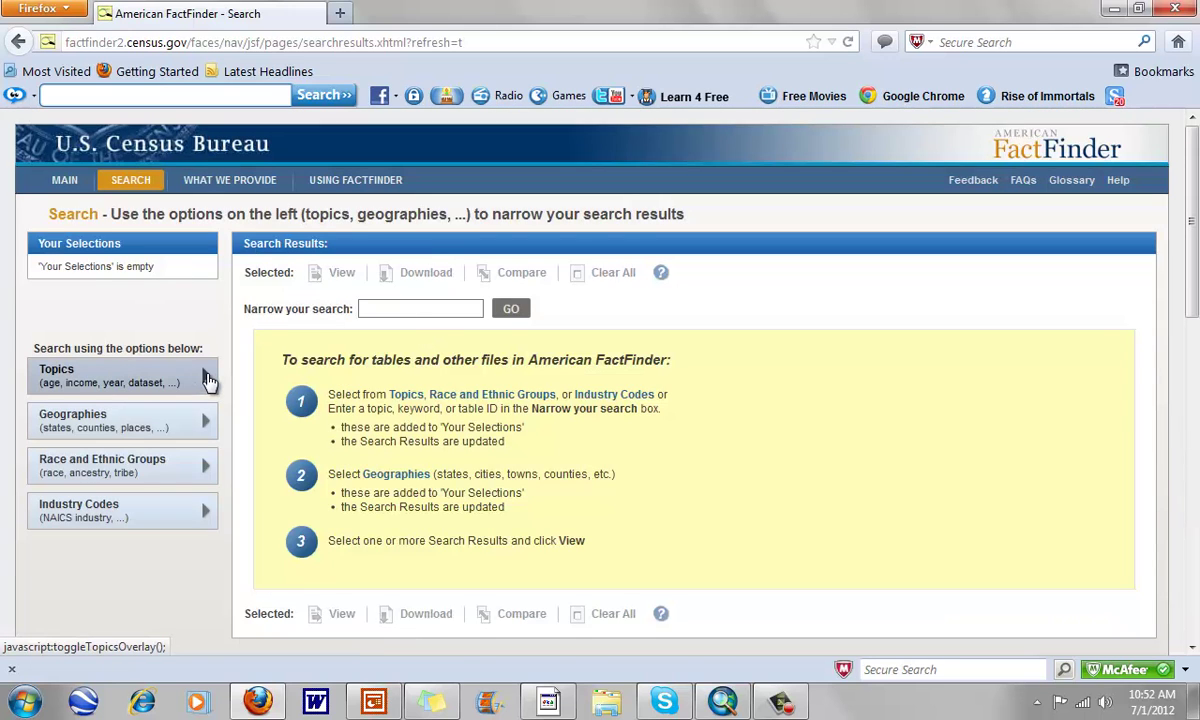
scroll(558, 390, "down", 2)
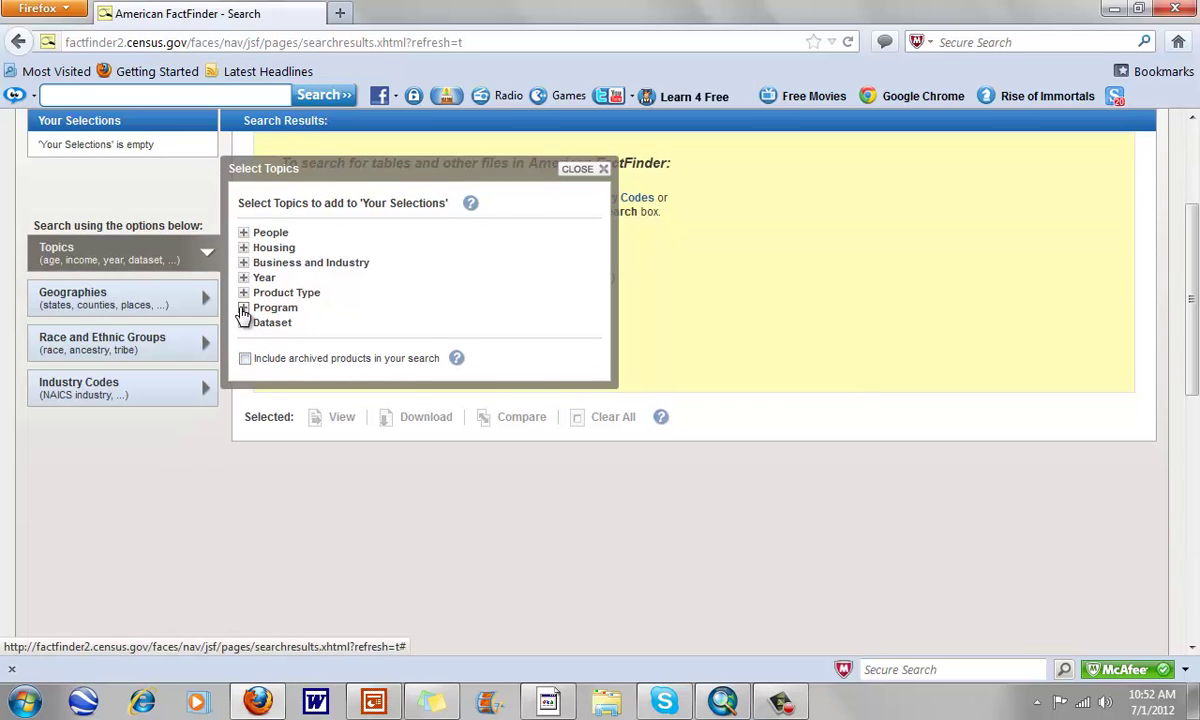
left_click(243, 308)
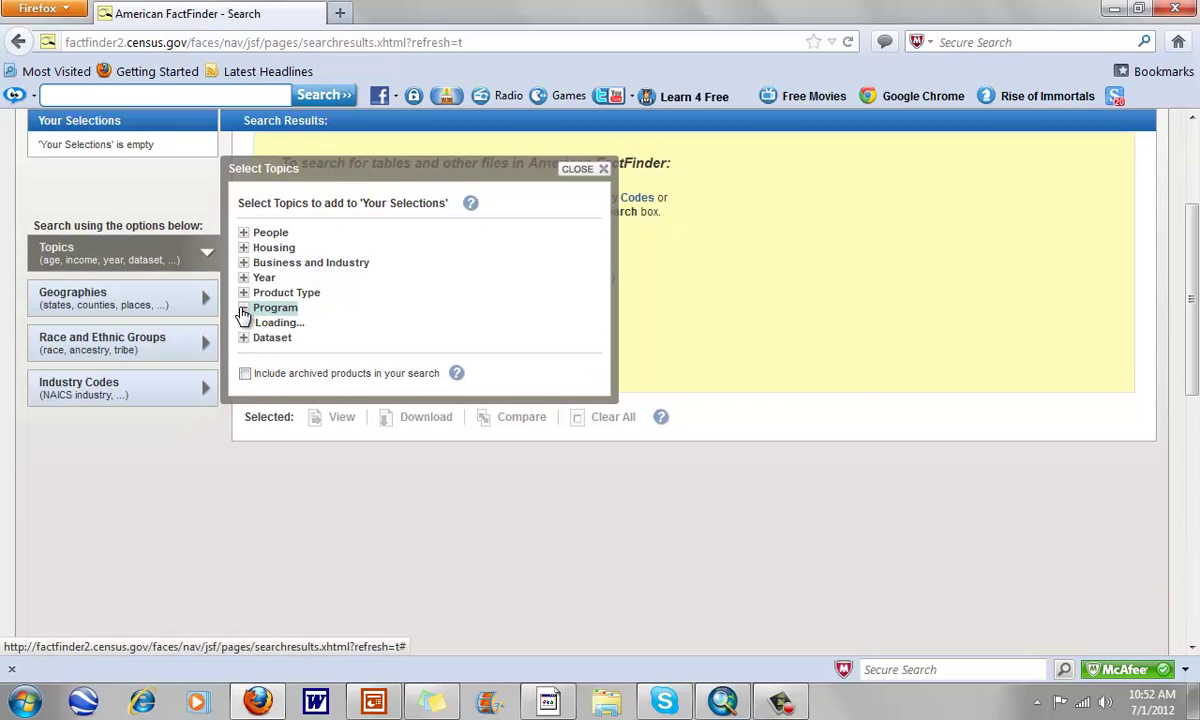
left_click(243, 309)
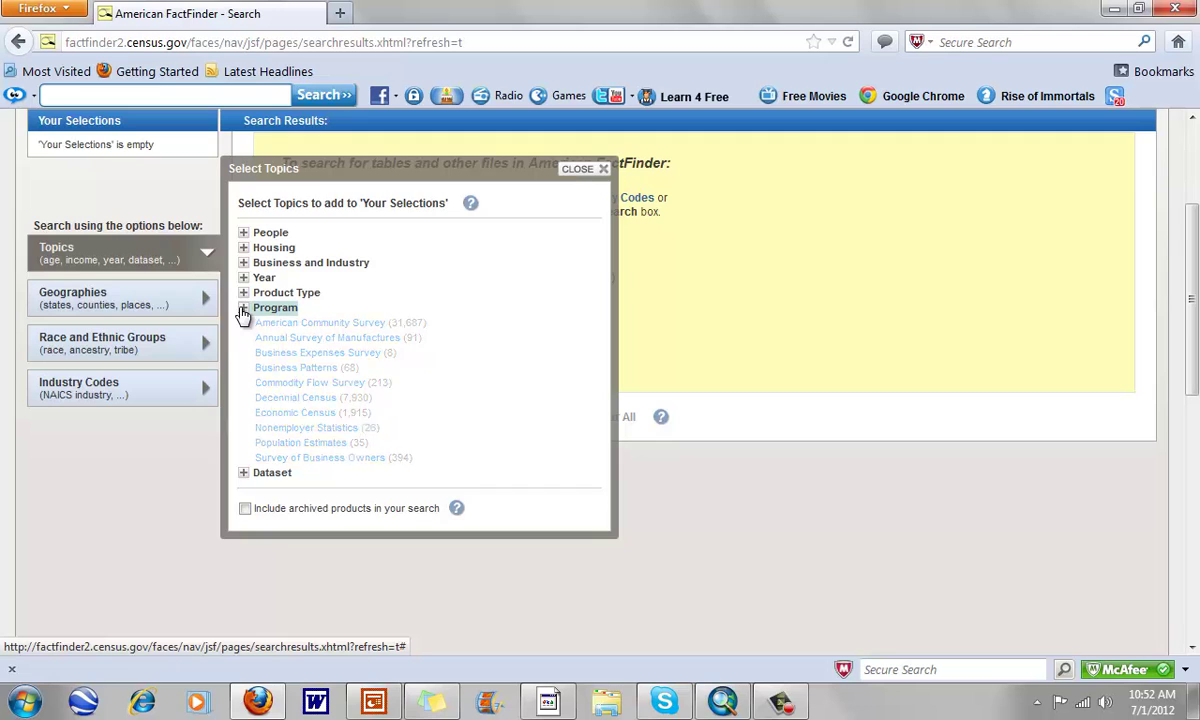
left_click(243, 323)
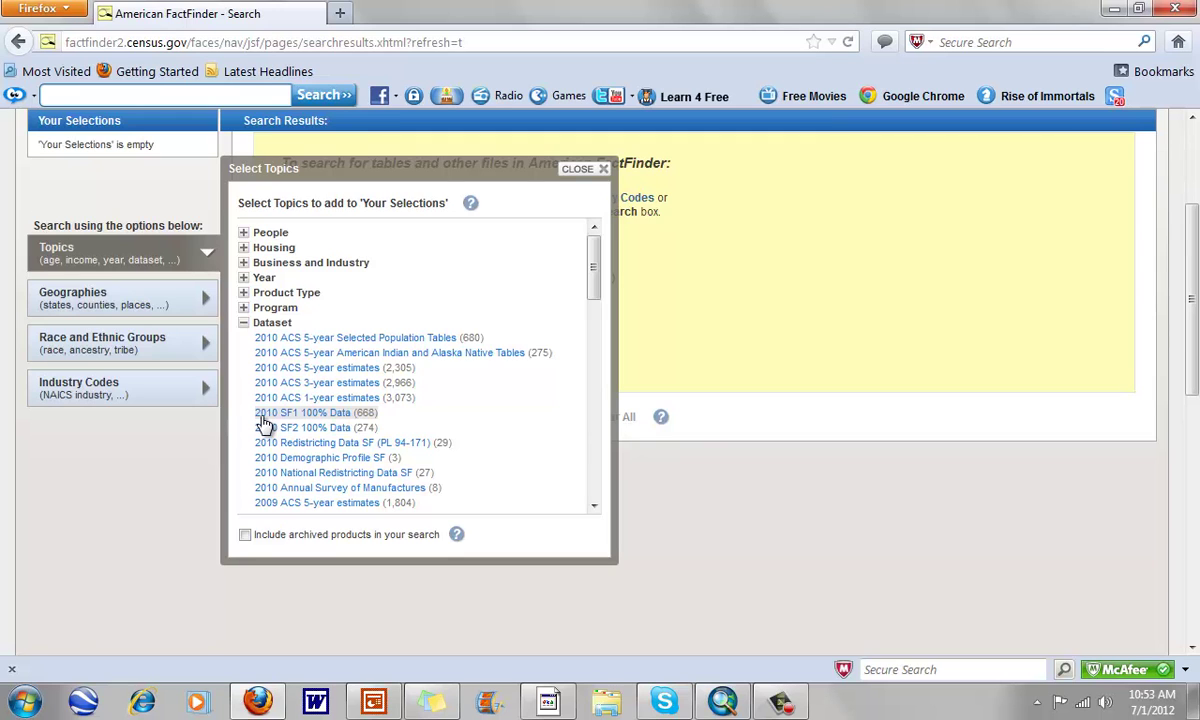
left_click(262, 416)
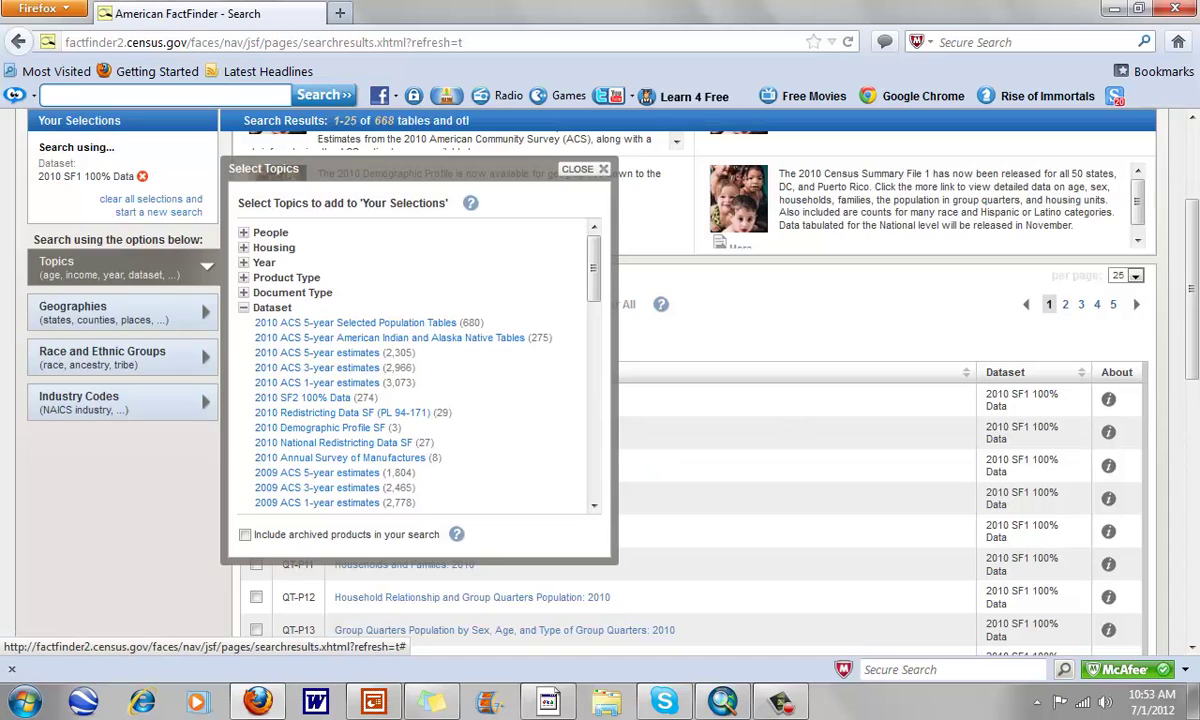
left_click(597, 172)
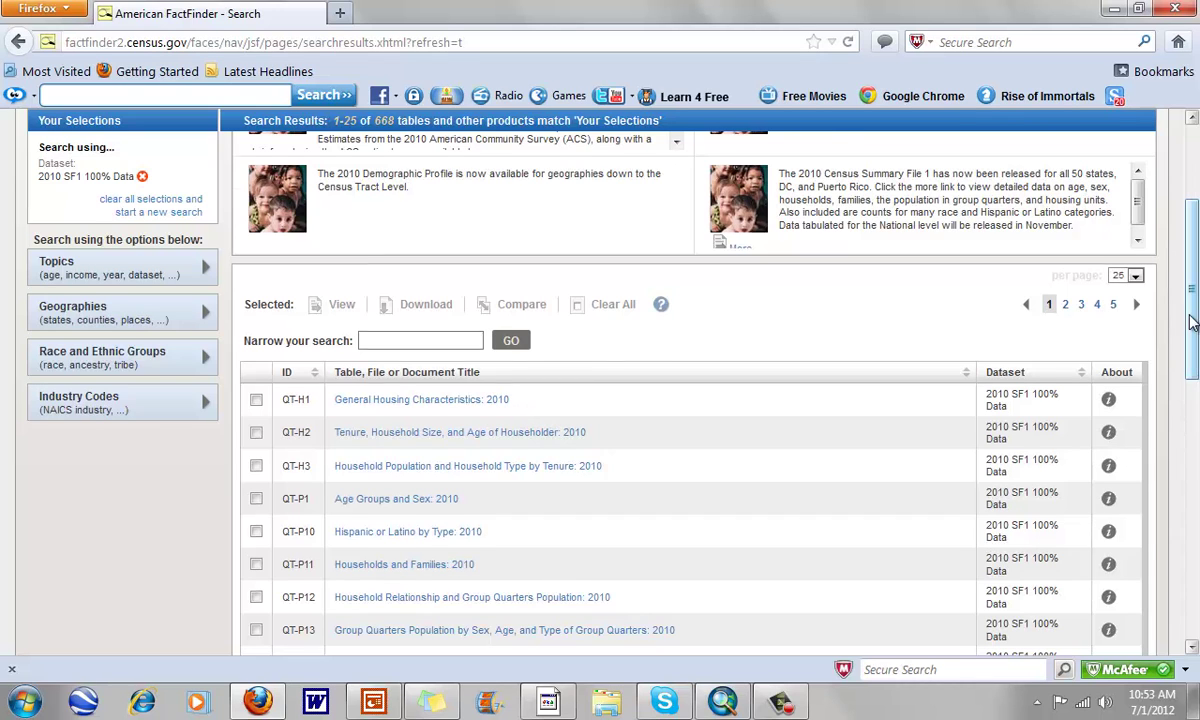
- Set the geographic type for the search to County
scroll(560, 400, "up", 2)
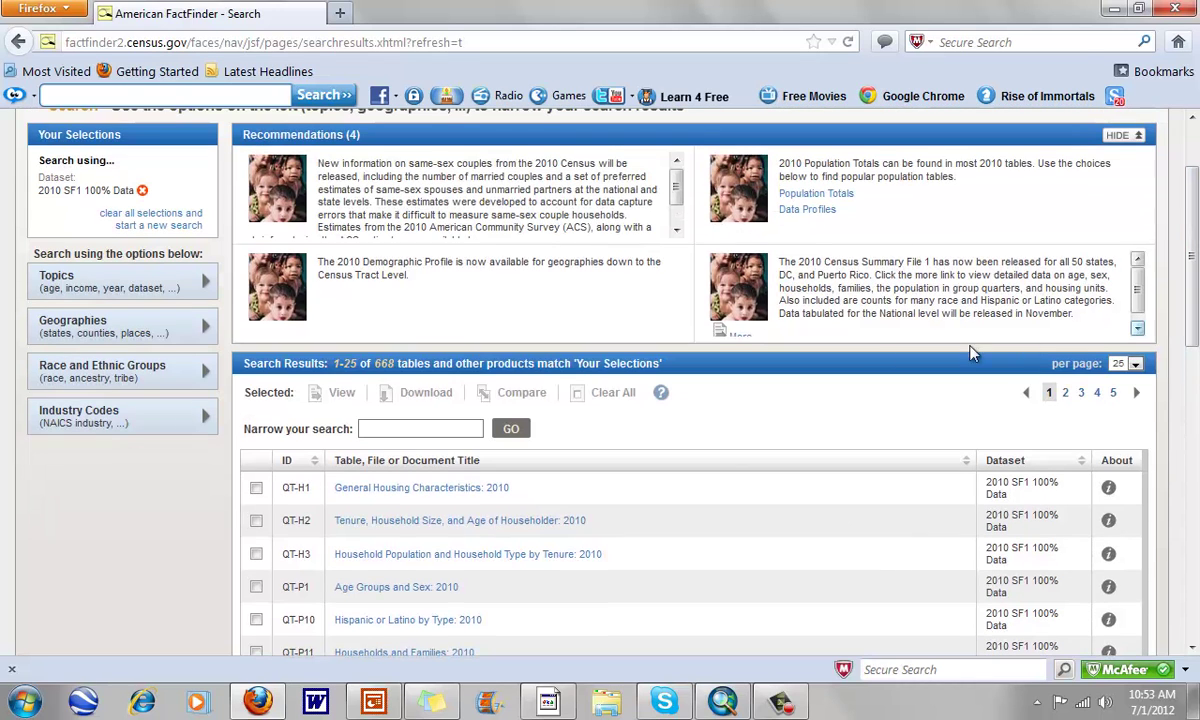
left_click(194, 326)
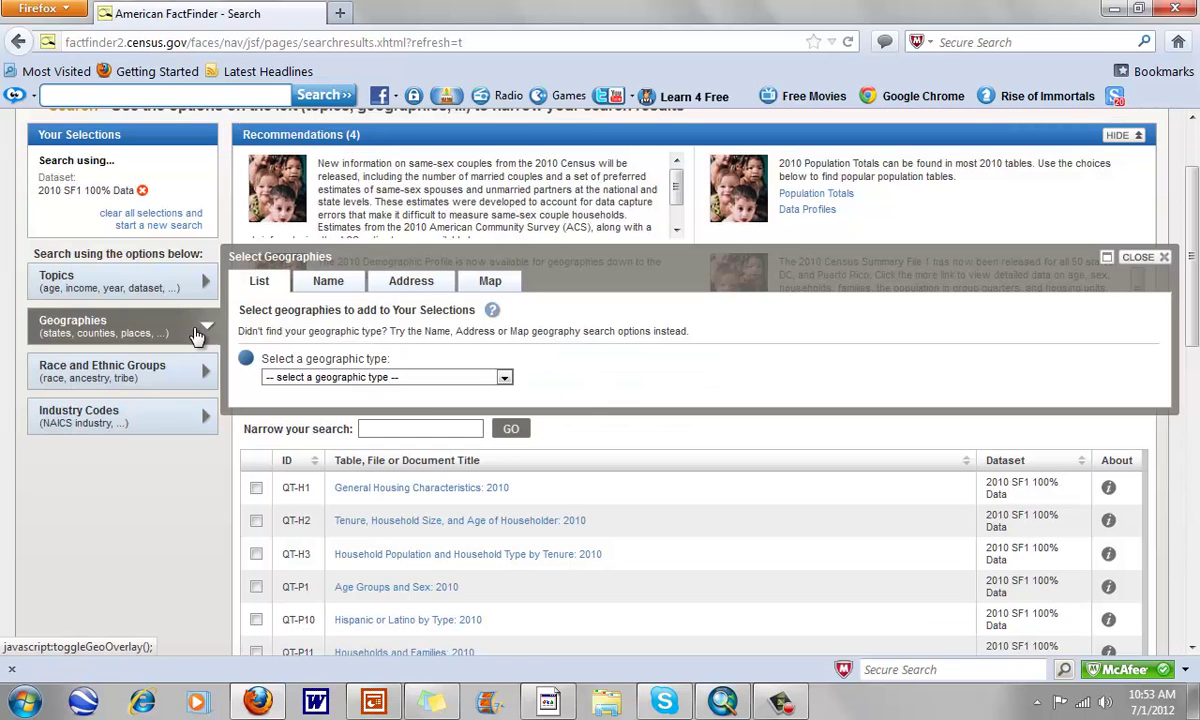
left_click(505, 377)
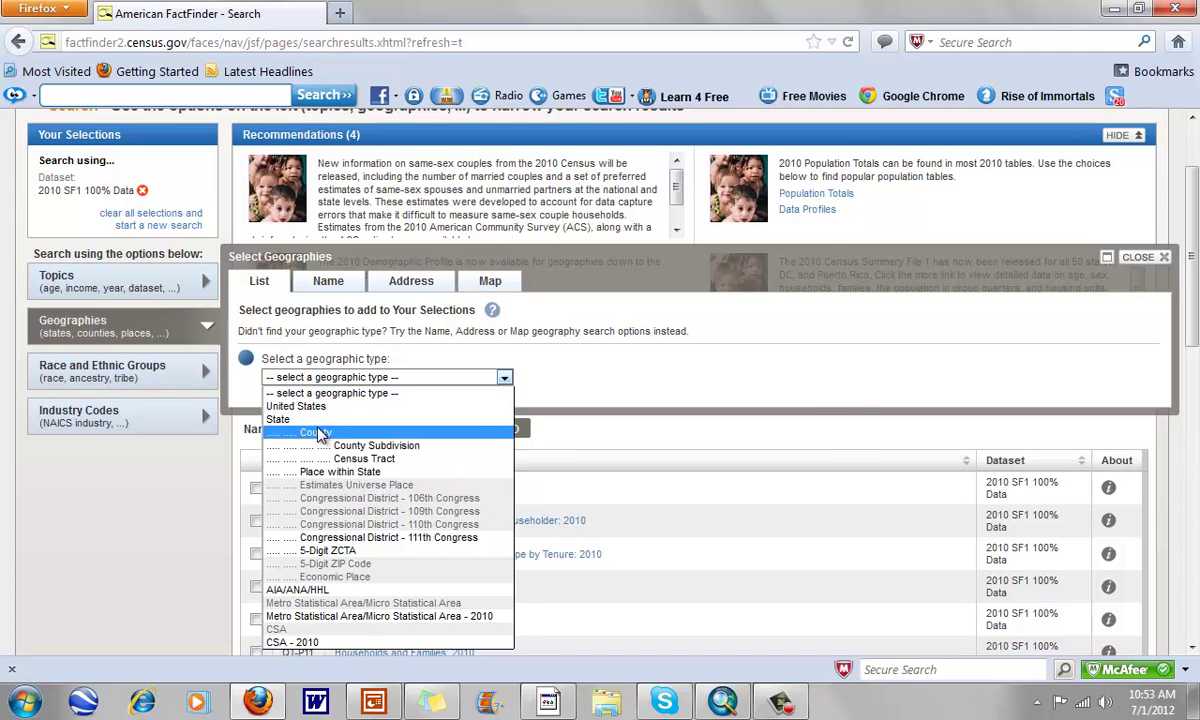
left_click(503, 405)
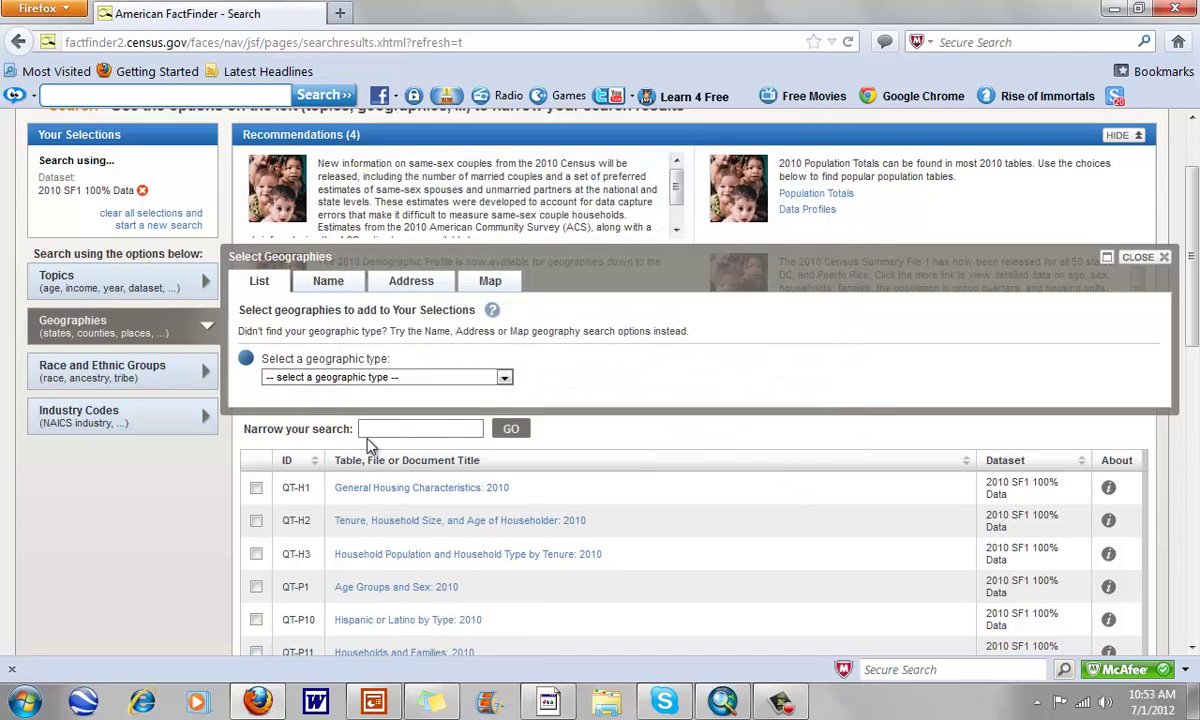
left_click(503, 380)
left_click(320, 434)
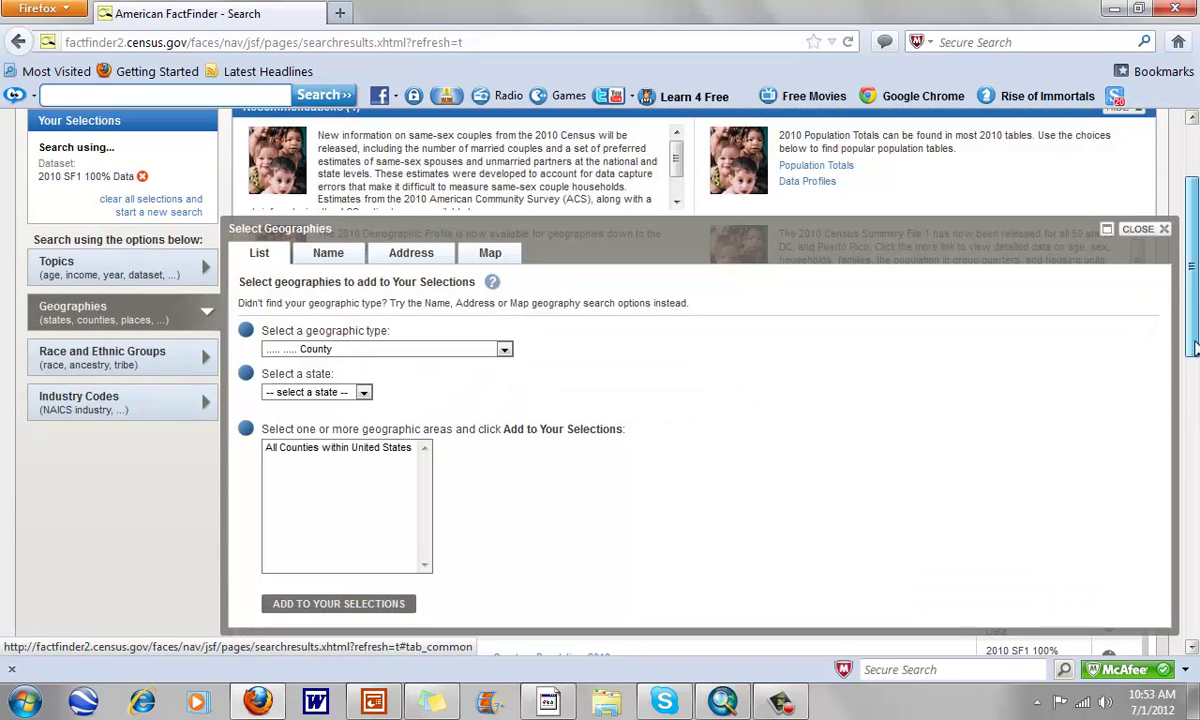
- Choose North Carolina as the state and add All Counties within North Carolina to the search selections
scroll(860, 362, "down", 3)
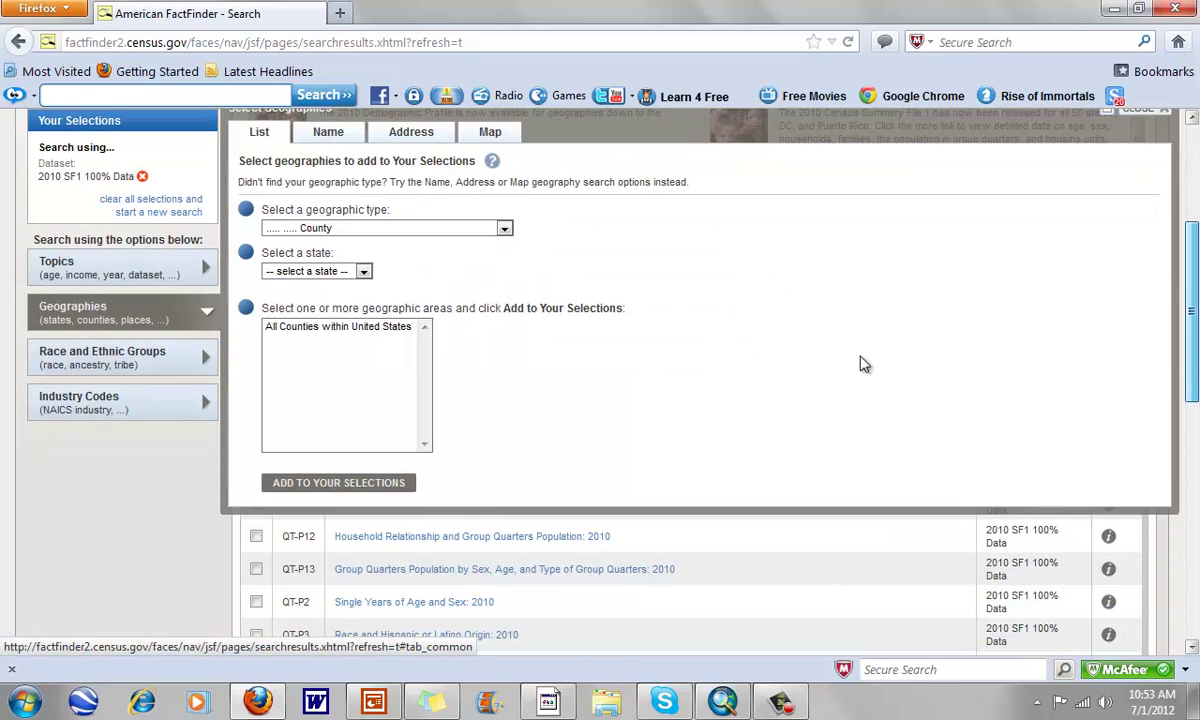
left_click(363, 271)
scroll(335, 400, "down", 6)
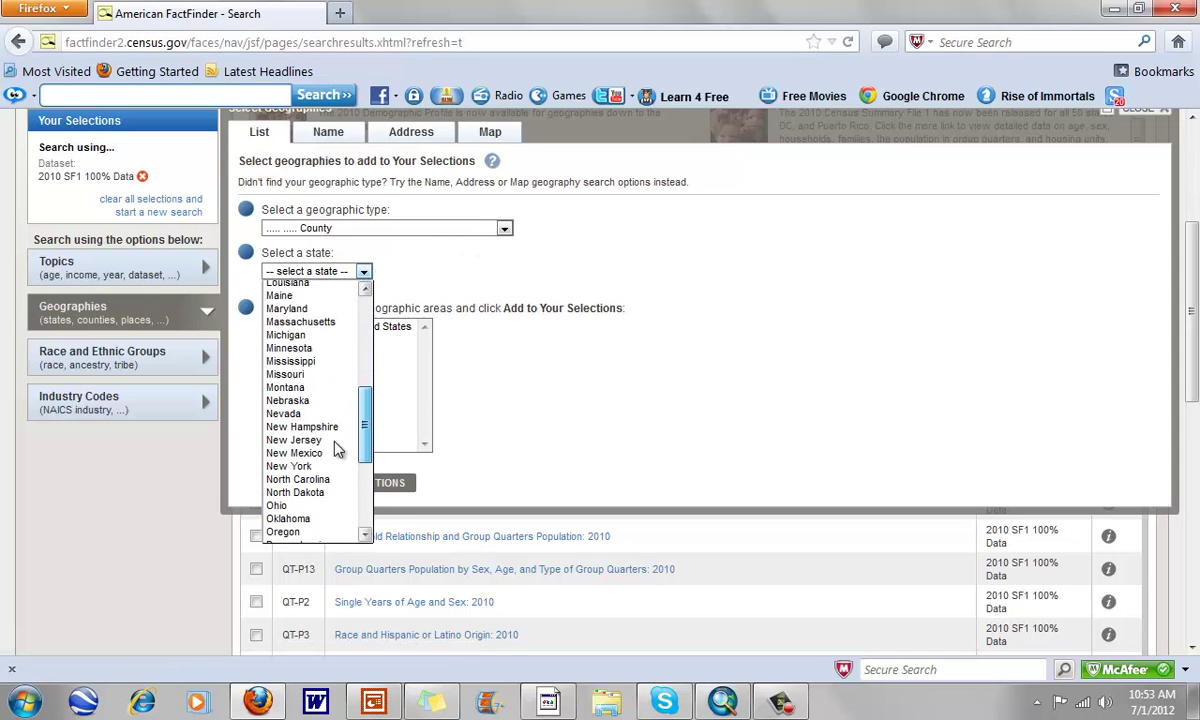
left_click(298, 480)
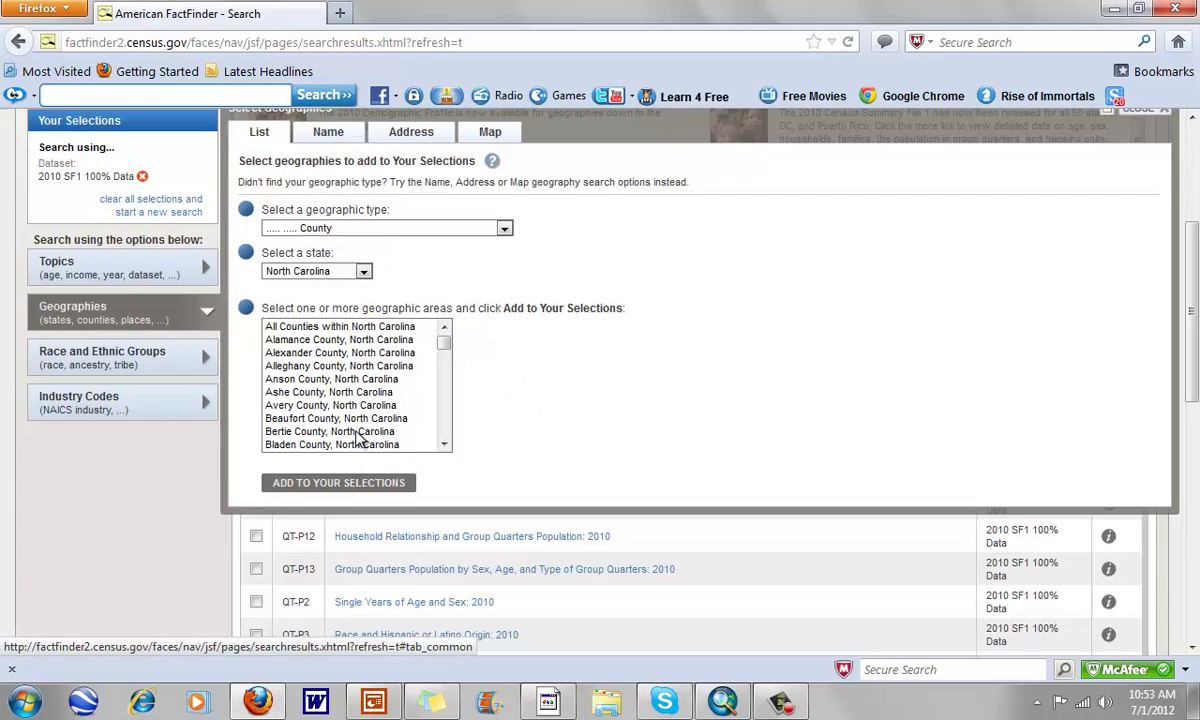
left_click(365, 327)
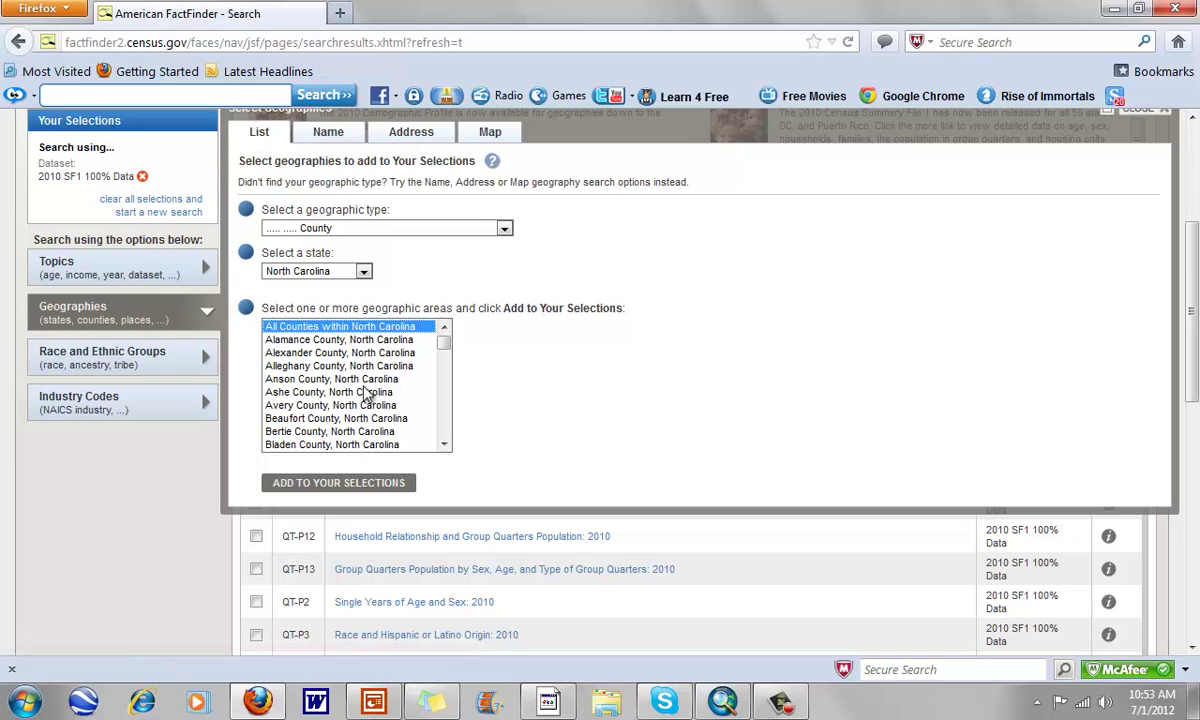
left_click(343, 485)
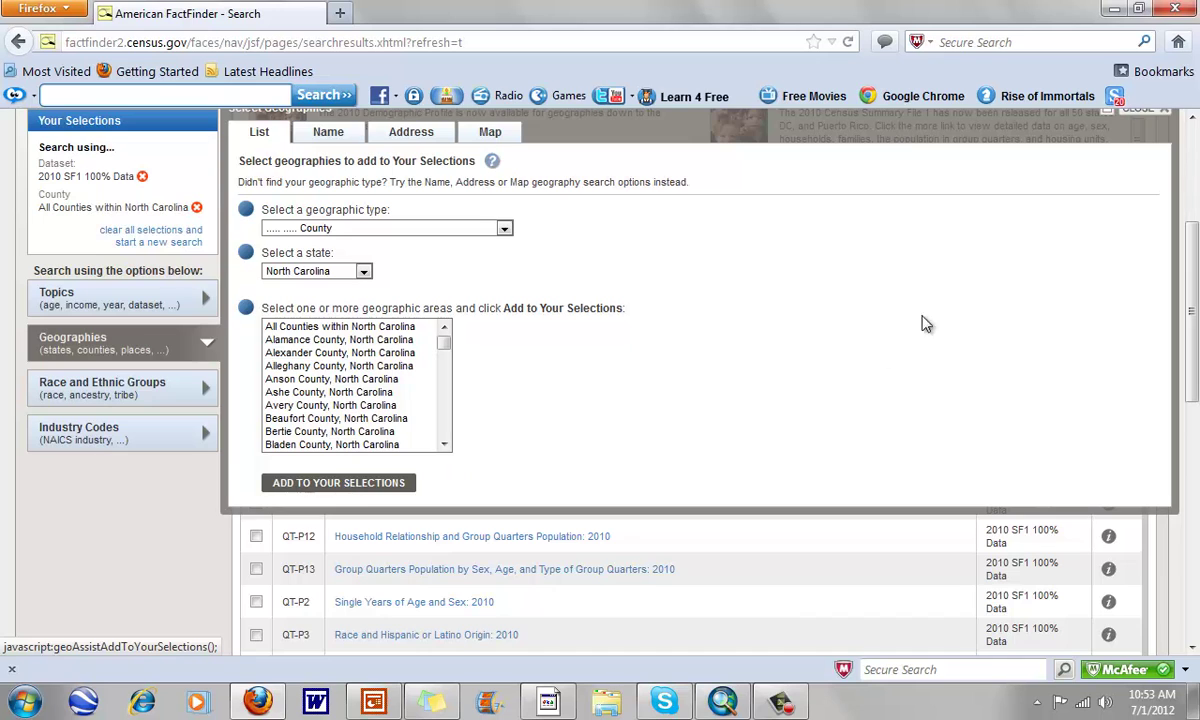
scroll(1183, 232, "up", 2)
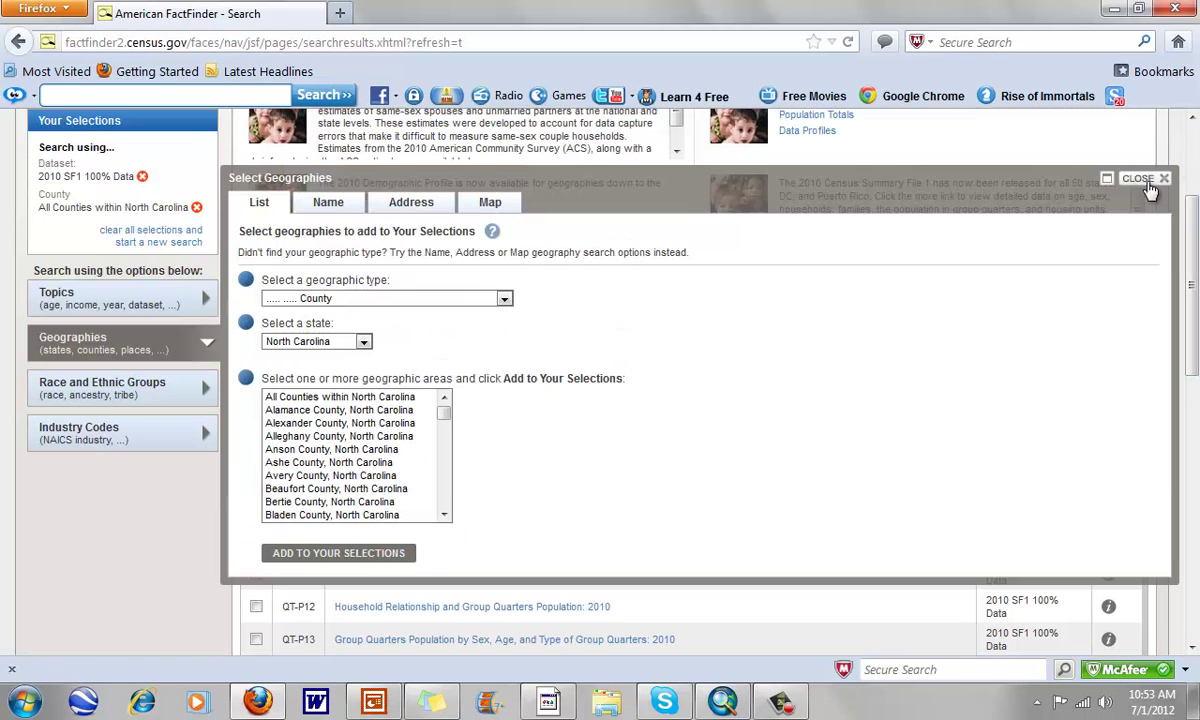
left_click(1085, 178)
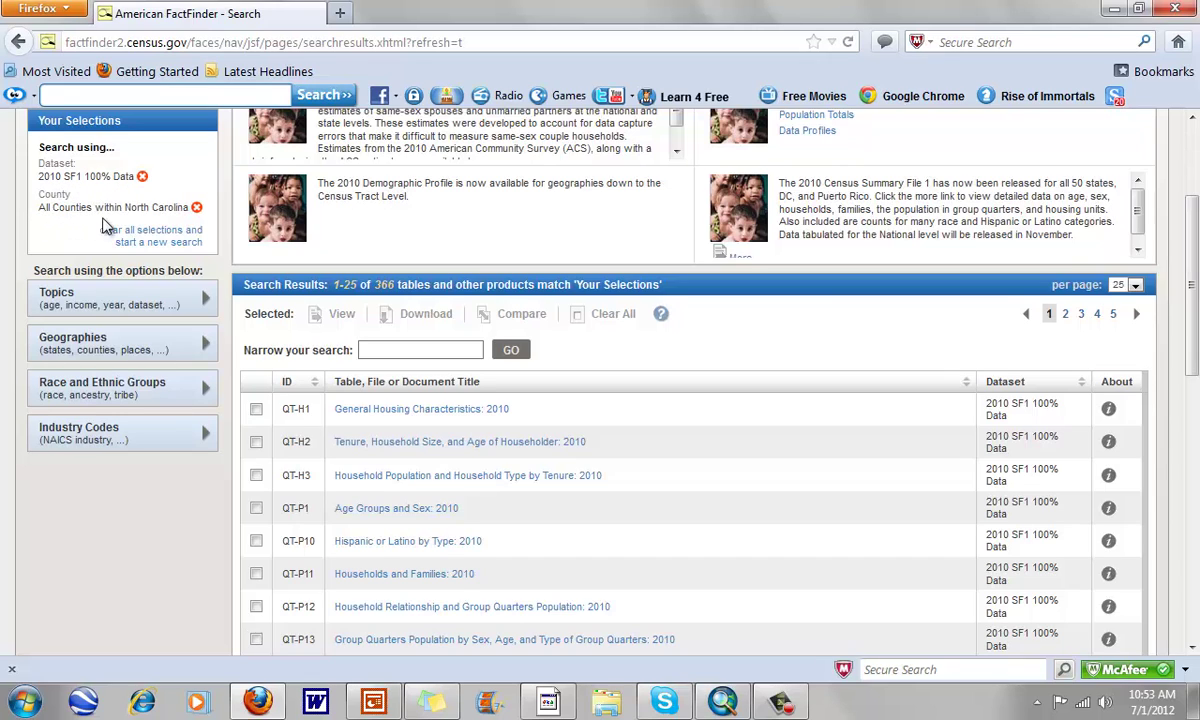
- Download the QT-H1 General Housing Characteristics: 2010 table as a zip file and save it to the computer
left_click(256, 410)
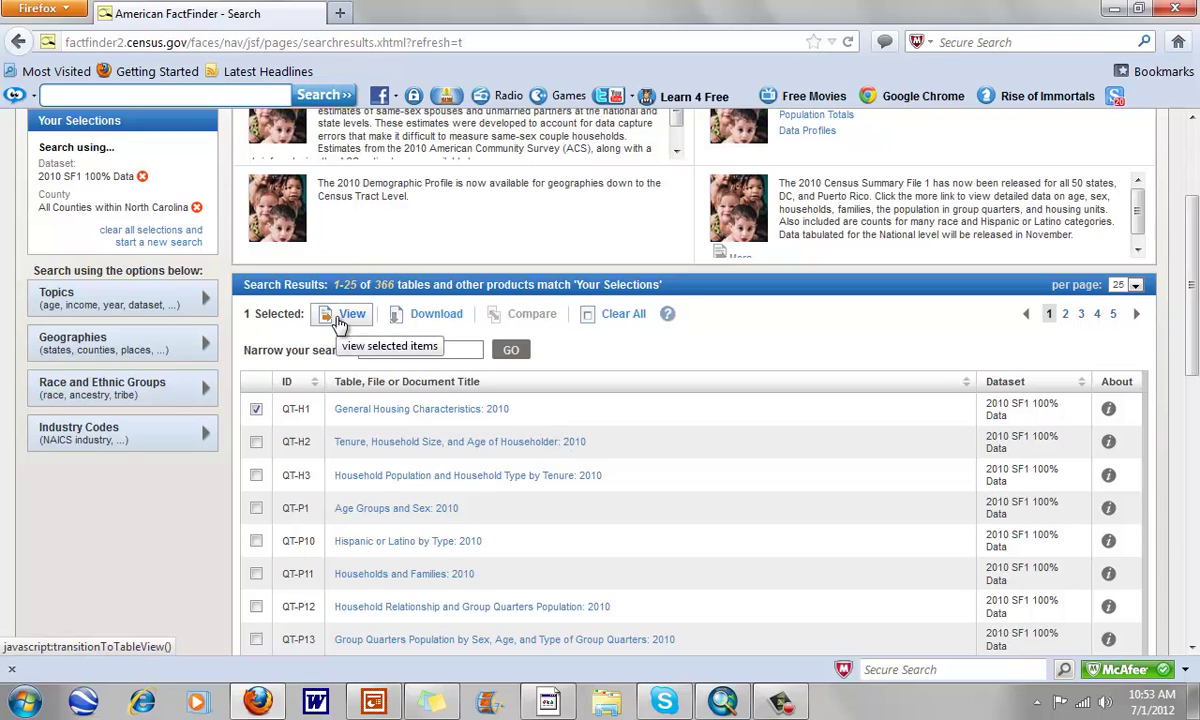
left_click(430, 318)
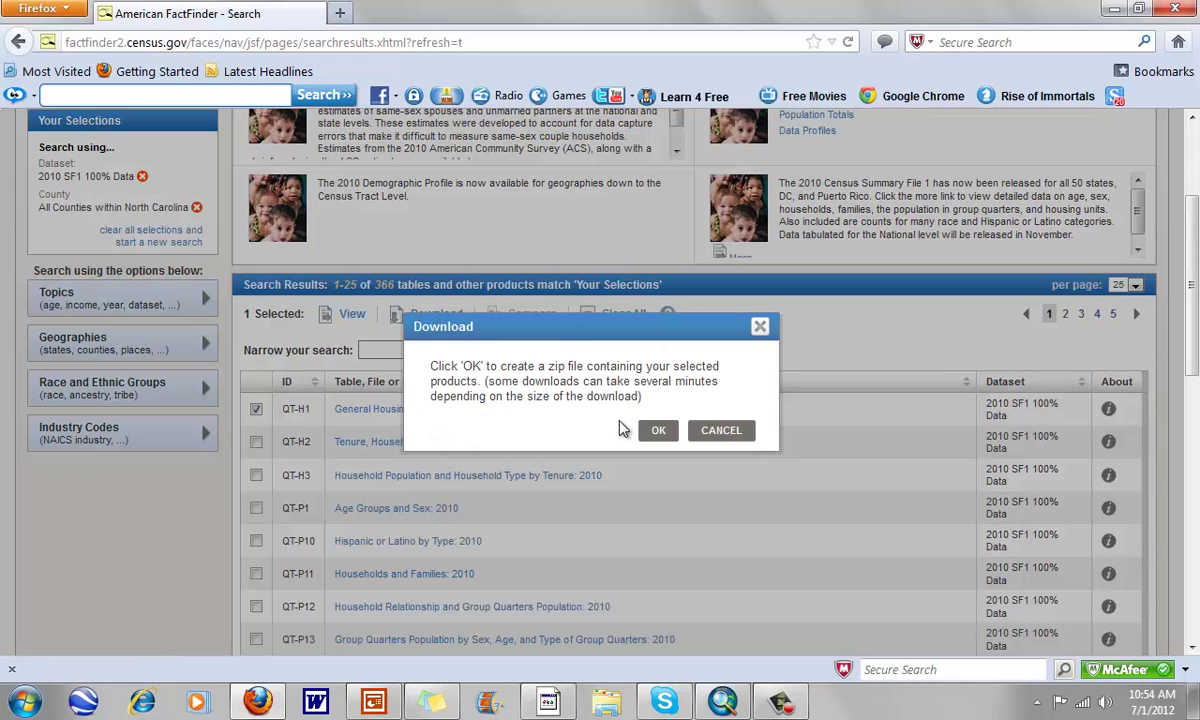
left_click(659, 432)
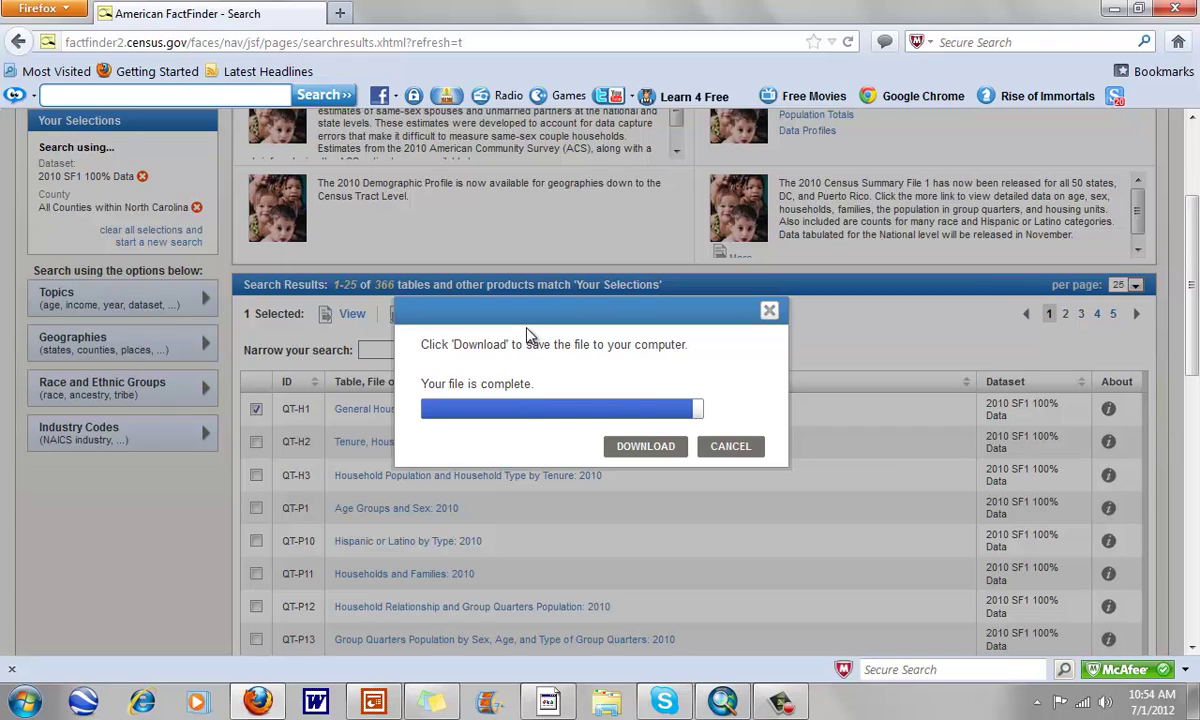
left_click(639, 450)
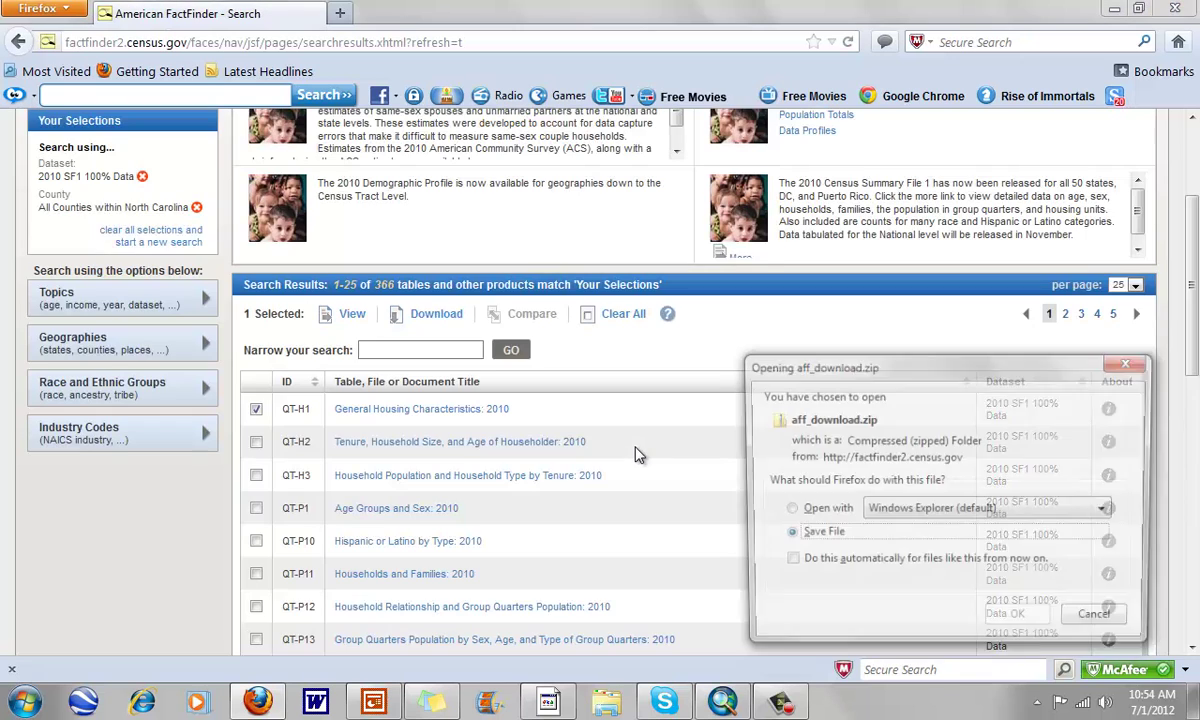
left_click_drag(870, 357, 420, 255)
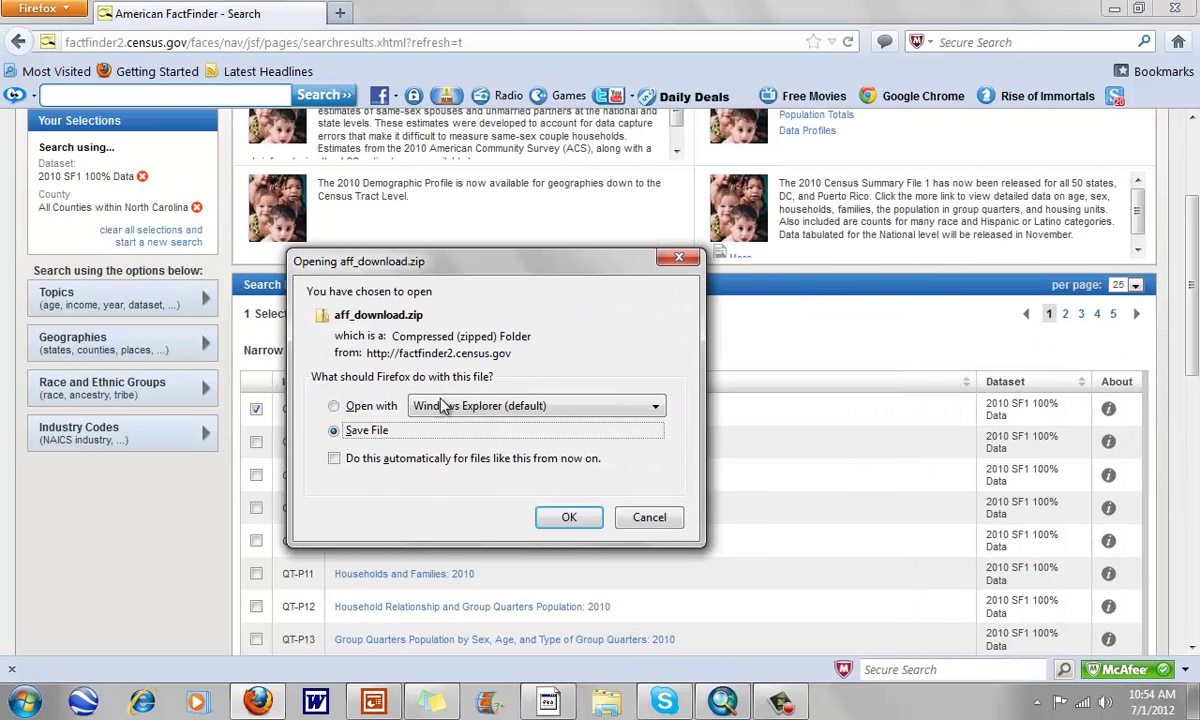
left_click(563, 518)
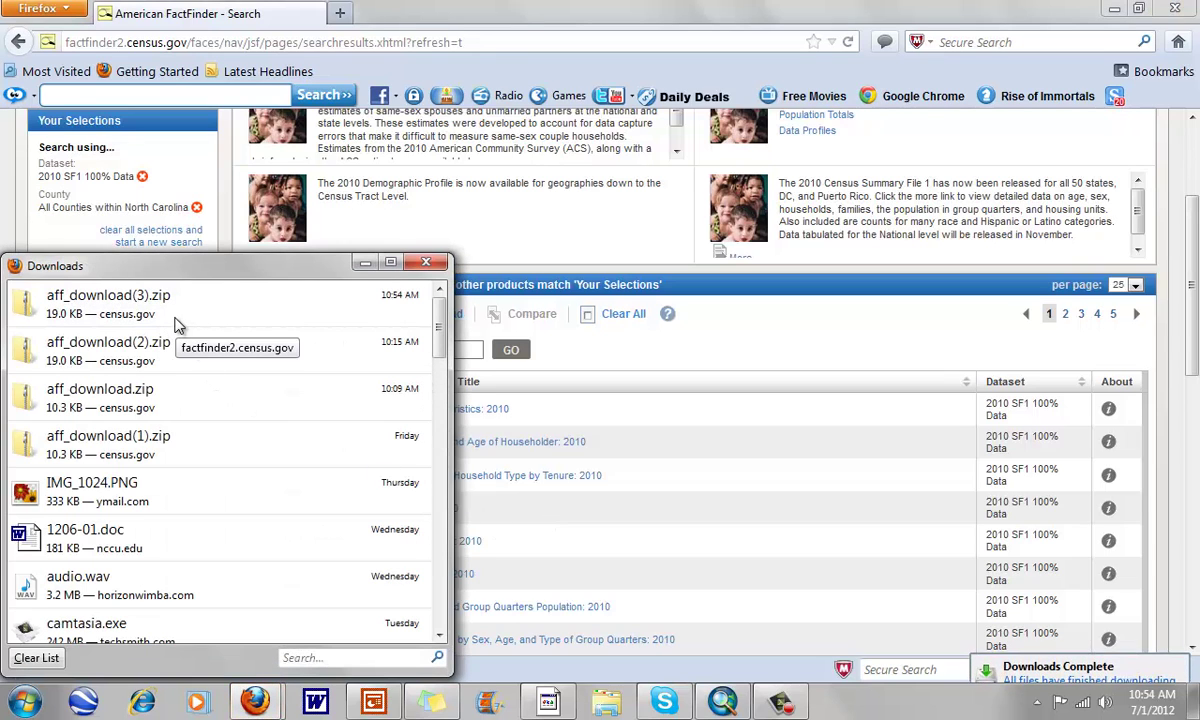
- Open the downloaded aff_download(3).zip and extract all its files to C:\census_temp
left_click_drag(232, 260, 261, 238)
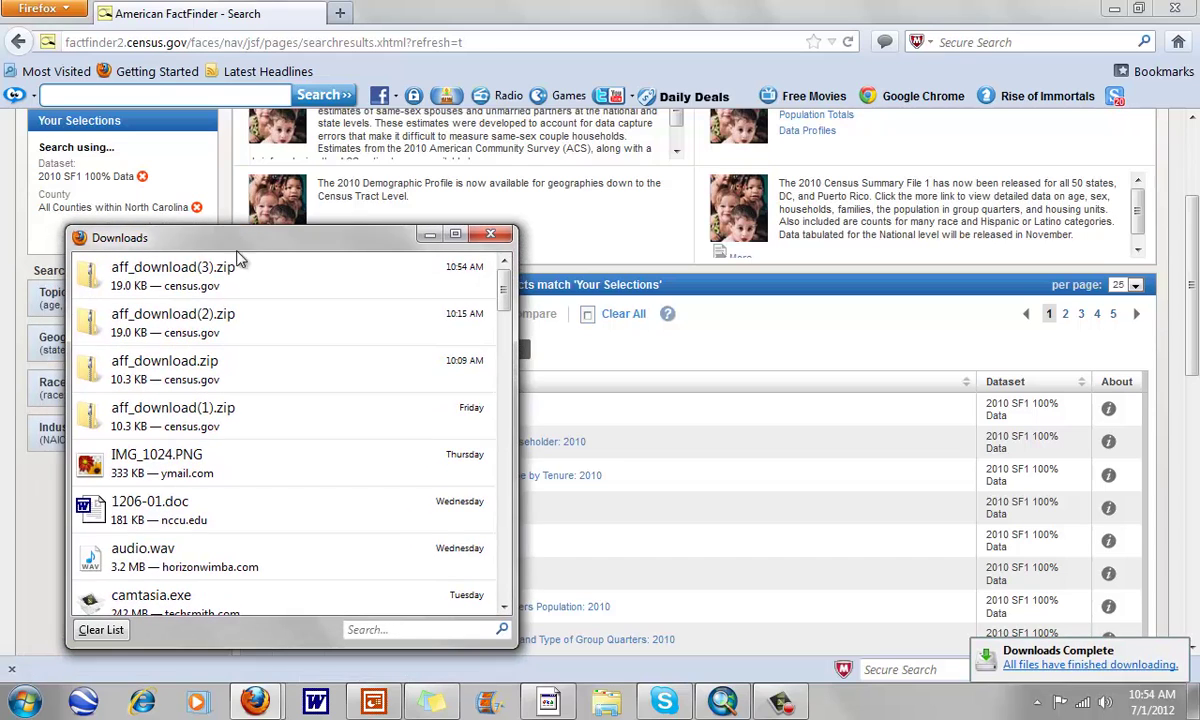
double_click(212, 281)
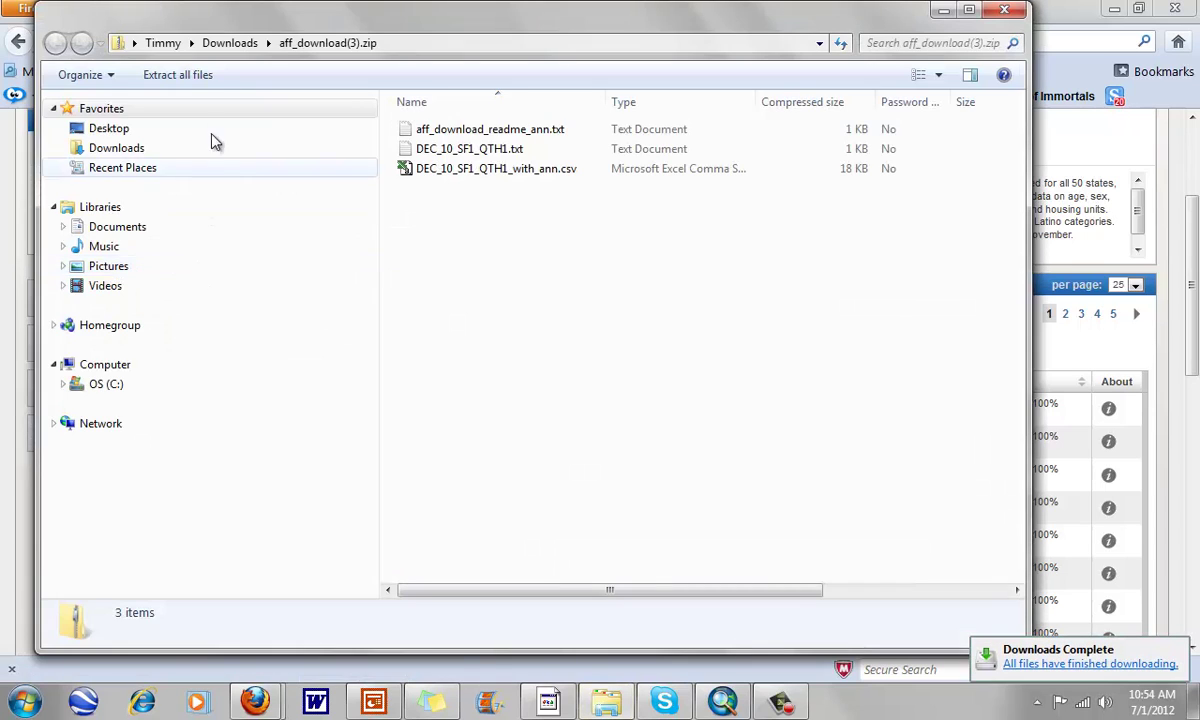
left_click(182, 82)
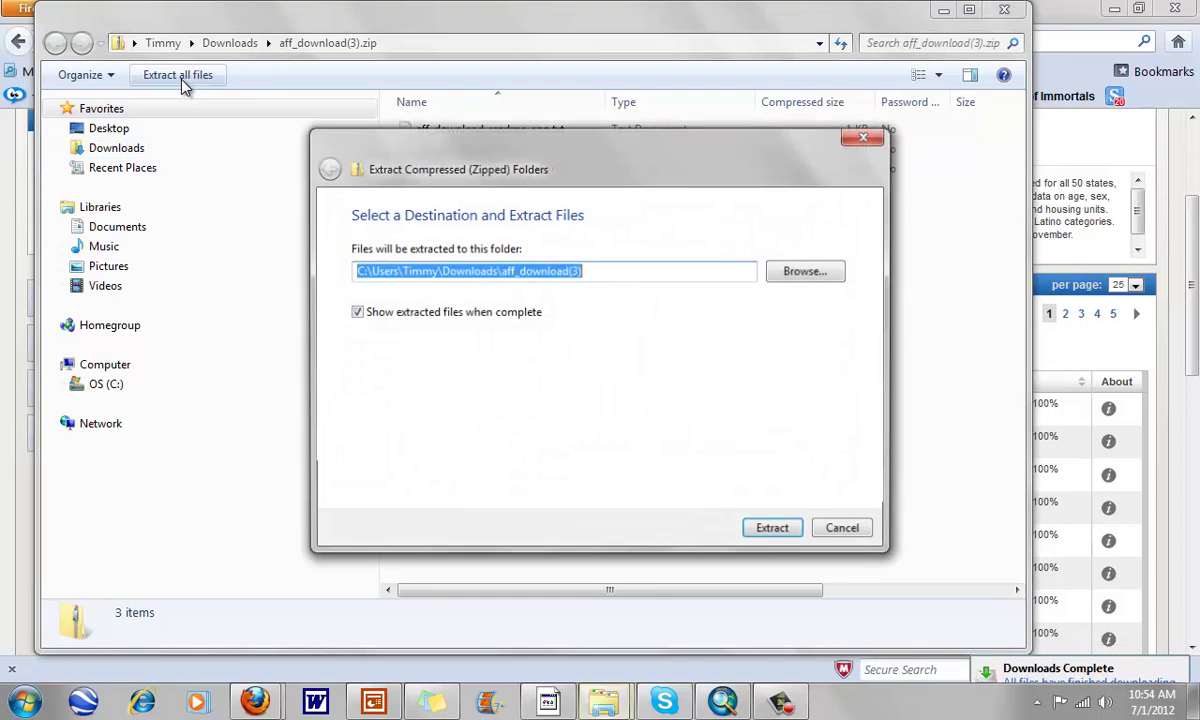
left_click(371, 272)
left_click_drag(371, 275, 637, 276)
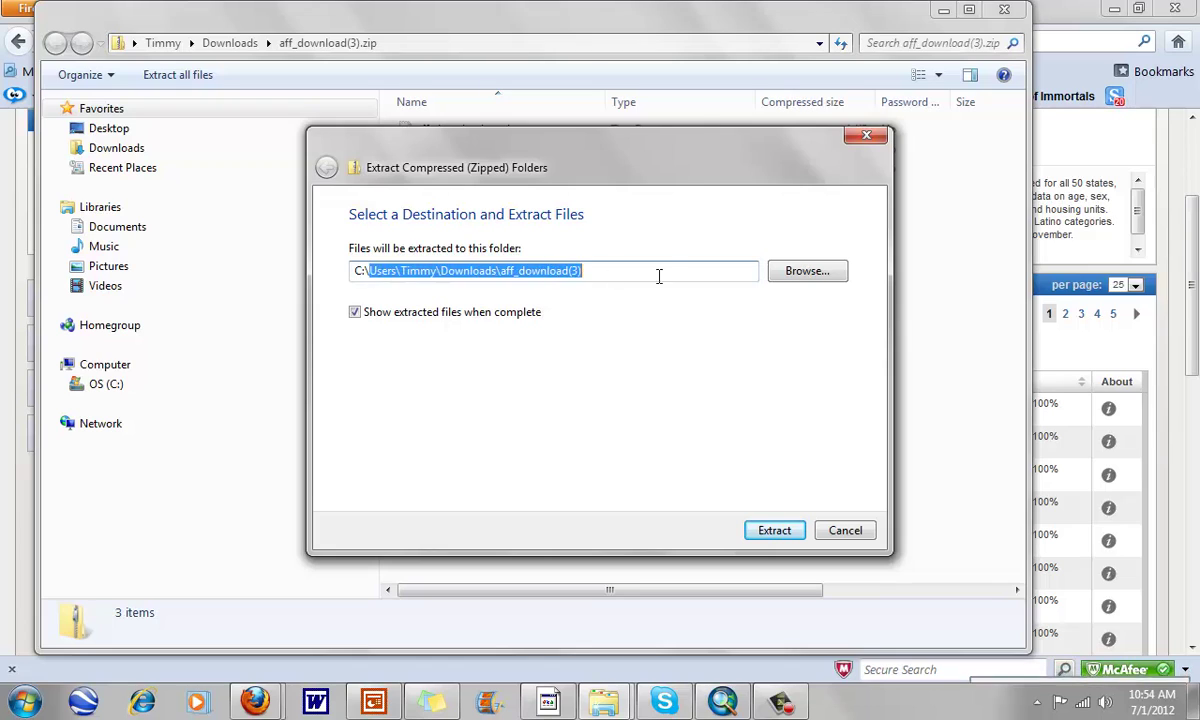
key("BackSpace")
type("cens")
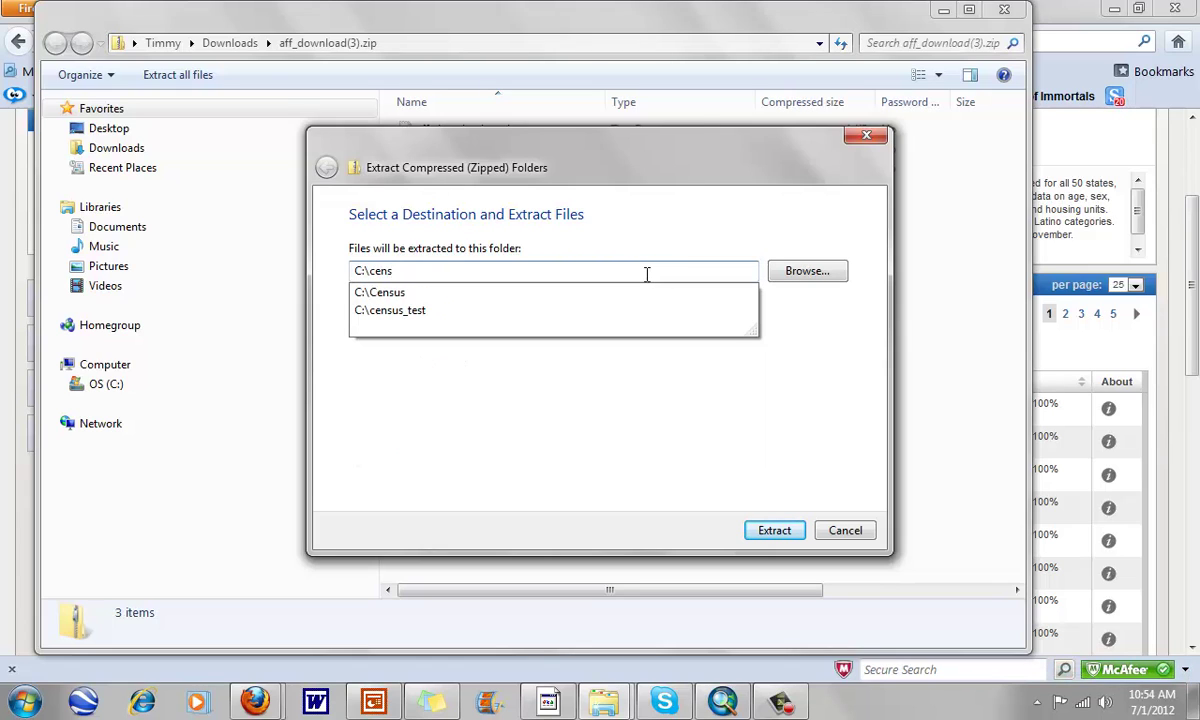
type("us_temp")
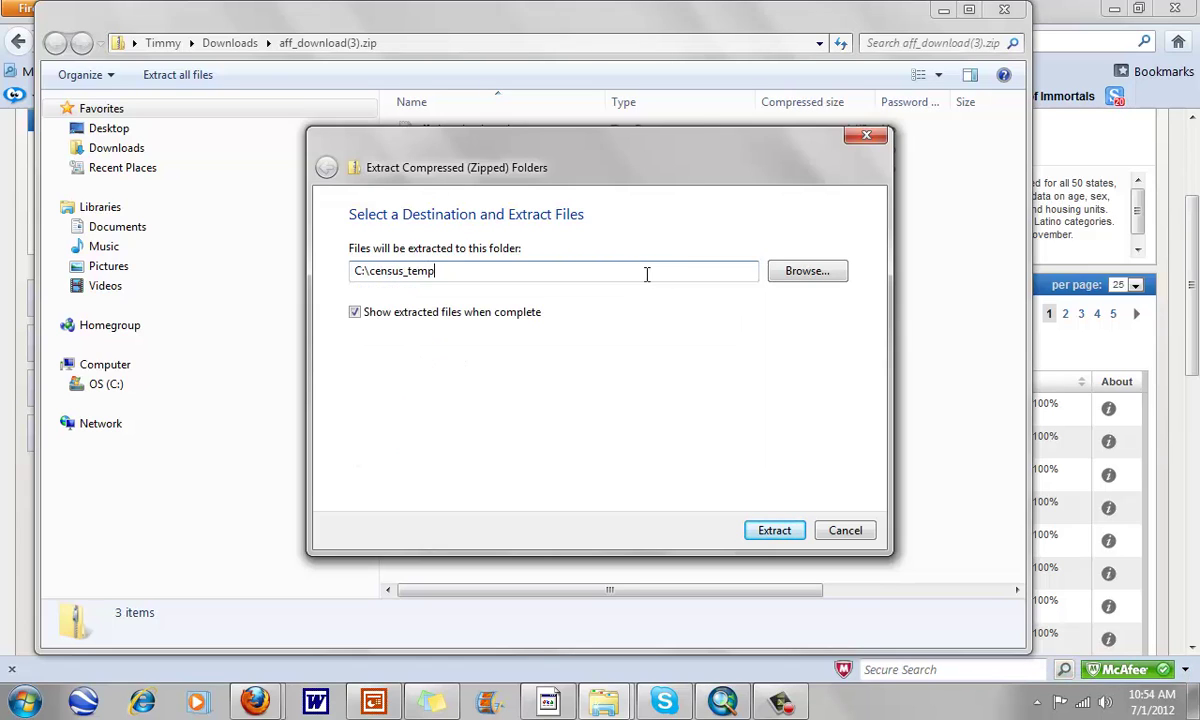
key("ctrl+a")
key("BackSpace")
key("Return")
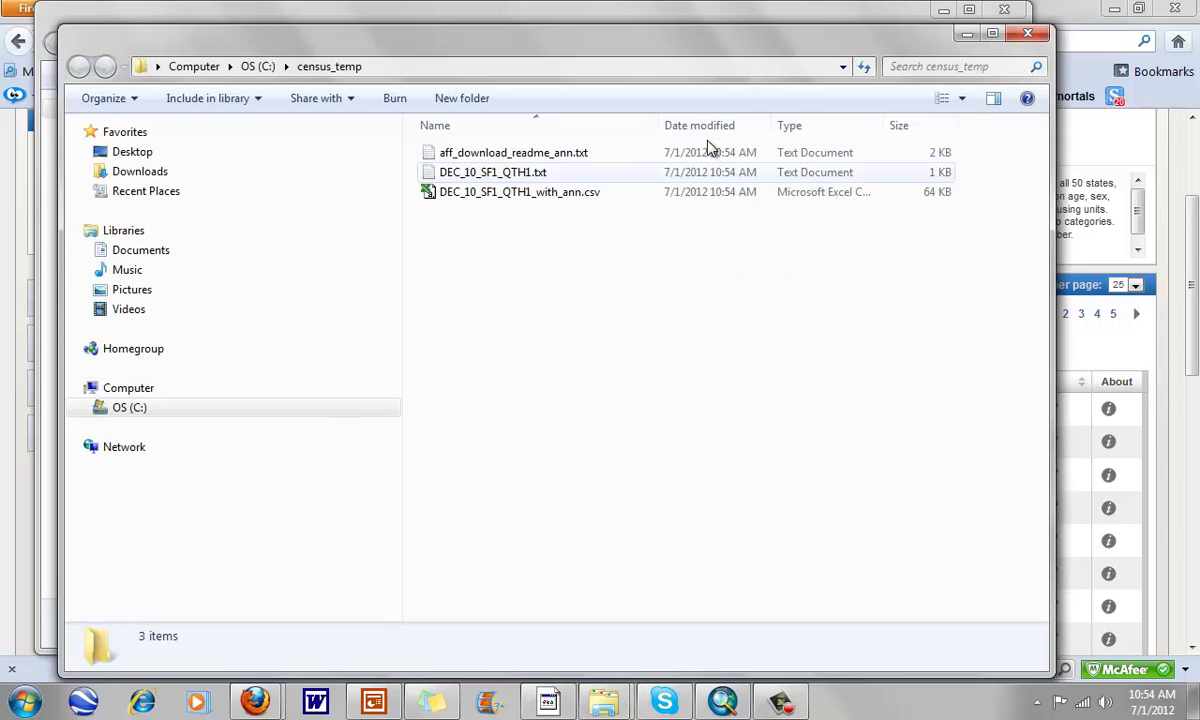
- Open the extracted DEC_10_SF1_QTH1_with_ann.csv in Excel and widen columns A to C to fit their contents
left_click(944, 16)
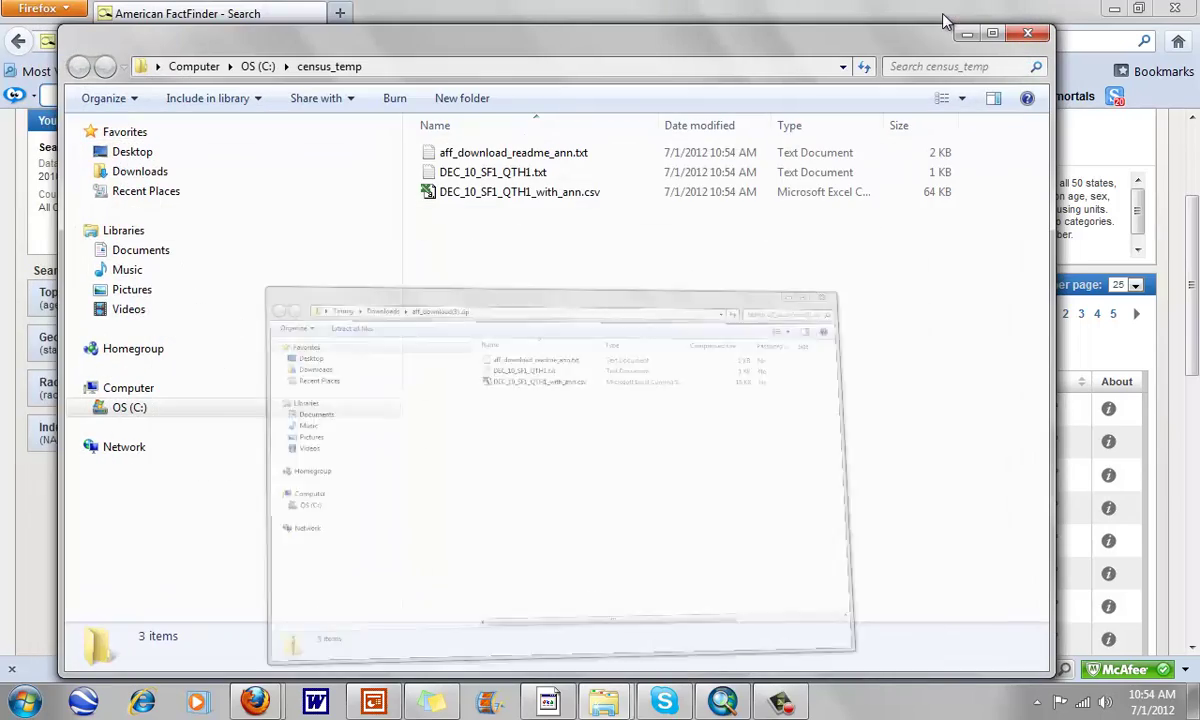
double_click(530, 193)
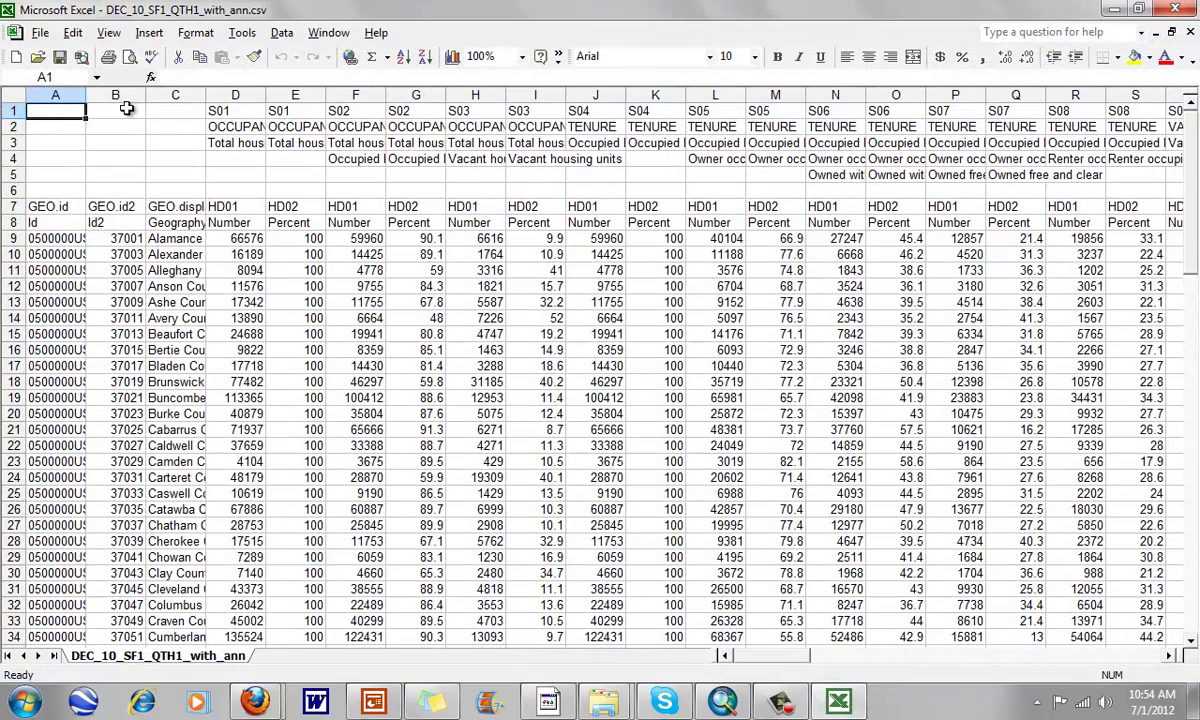
left_click_drag(86, 95, 223, 95)
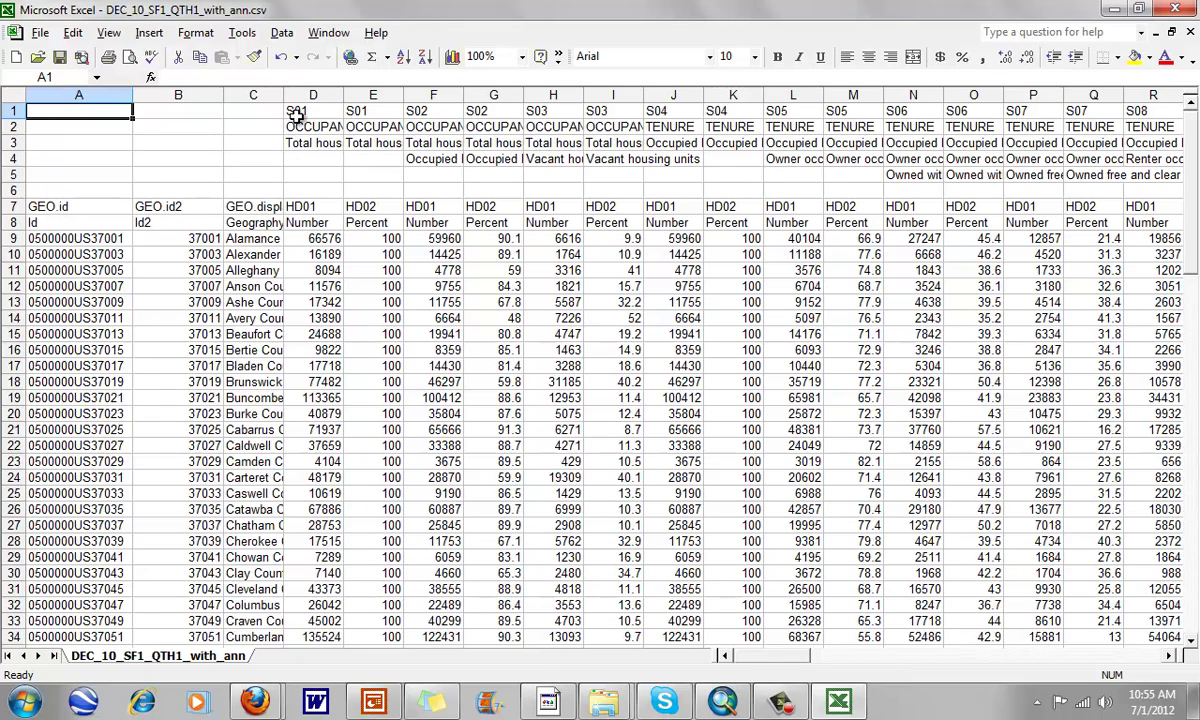
left_click_drag(283, 95, 411, 99)
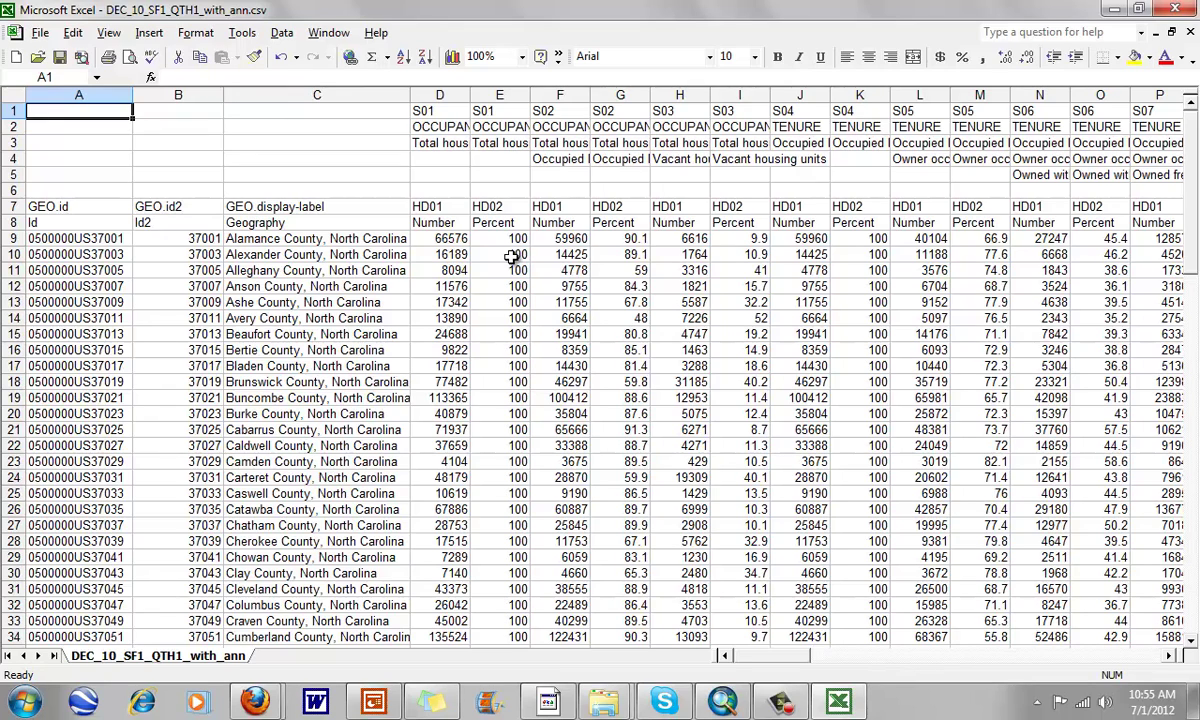
- Check the nc_counties map in ArcMap, and widen the S05 owner-occupied columns L and M in the Excel sheet
key("alt+Tab")
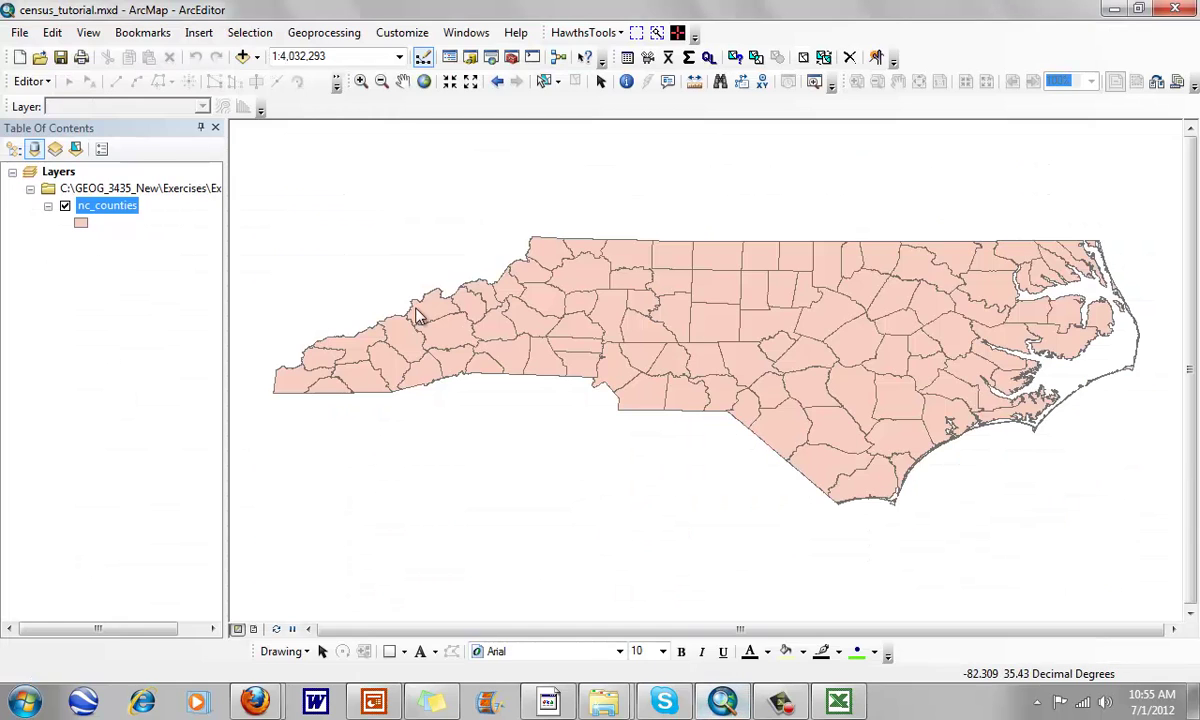
left_click(1114, 9)
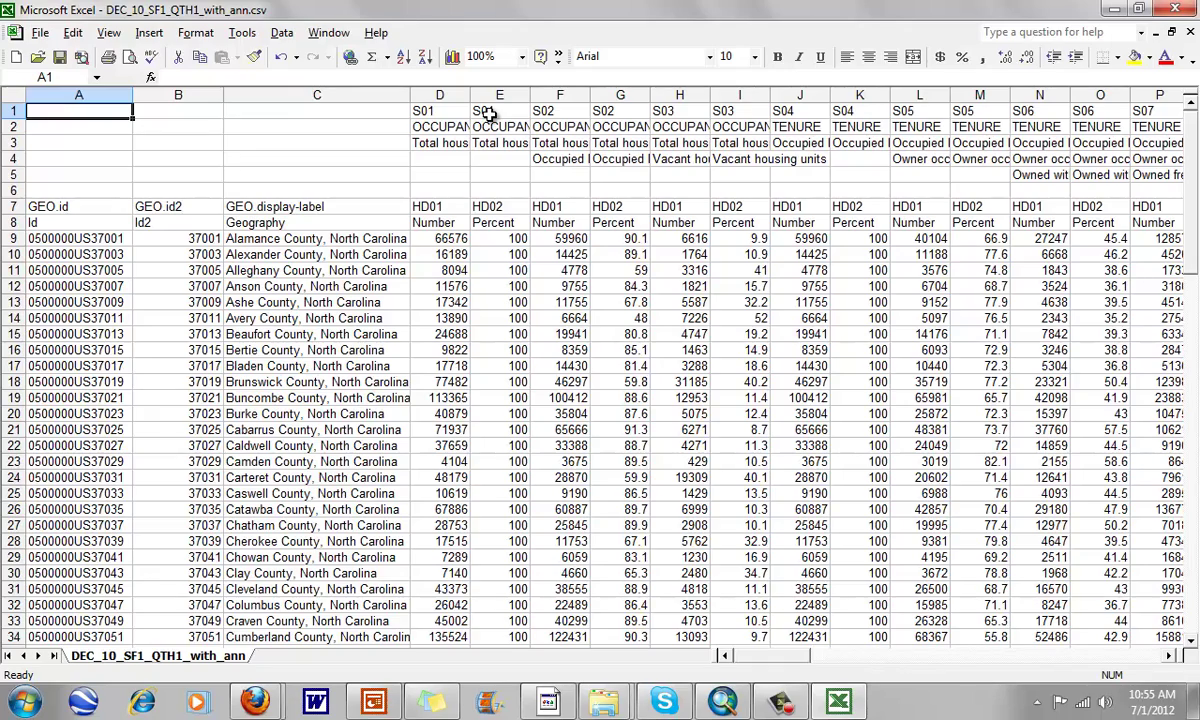
left_click_drag(765, 656, 788, 665)
left_click_drag(735, 646, 790, 660)
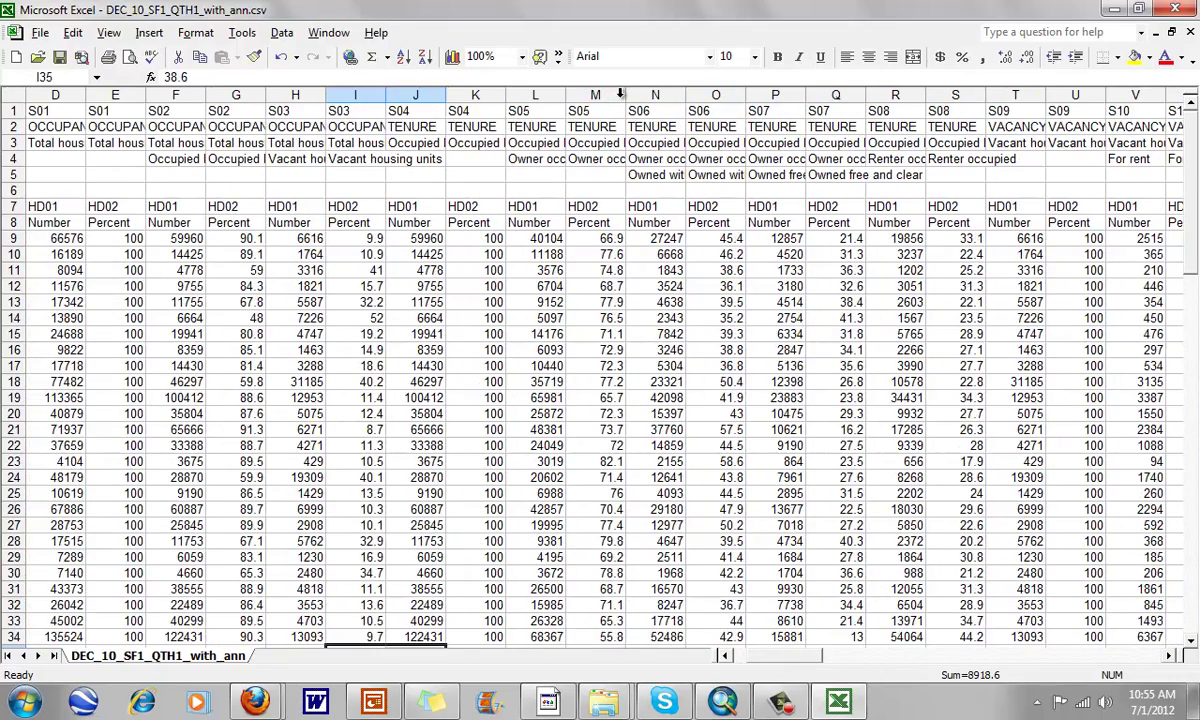
left_click_drag(628, 97, 733, 97)
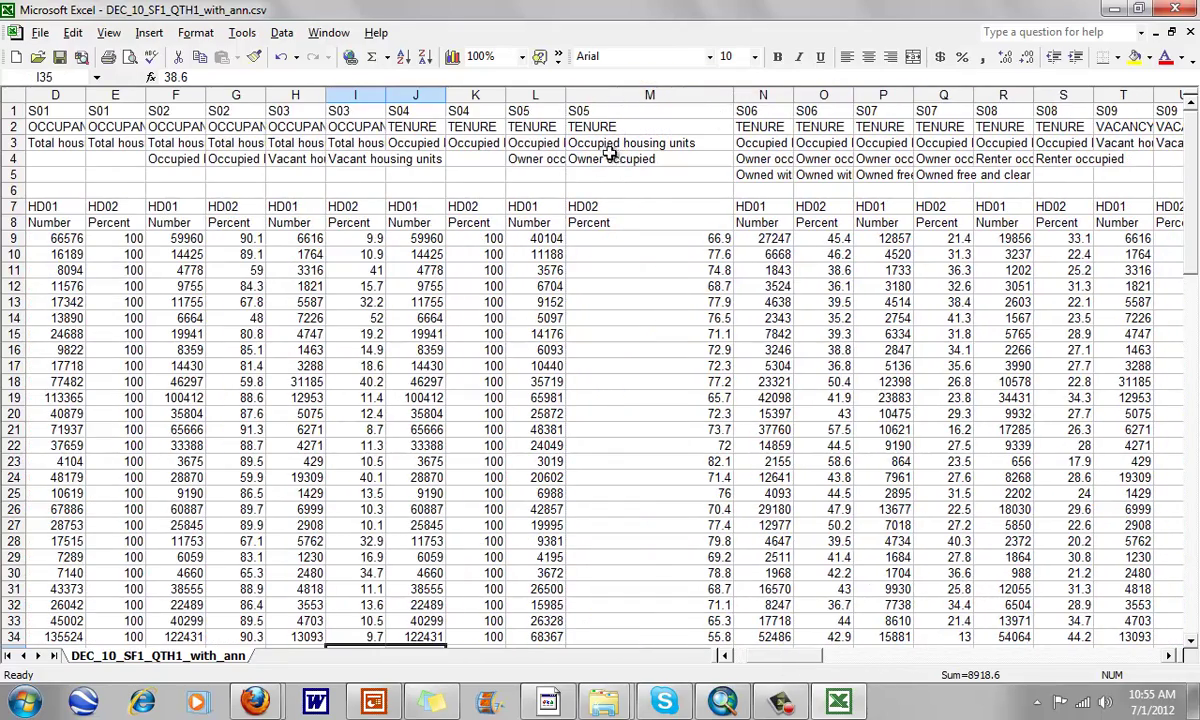
left_click_drag(565, 97, 614, 97)
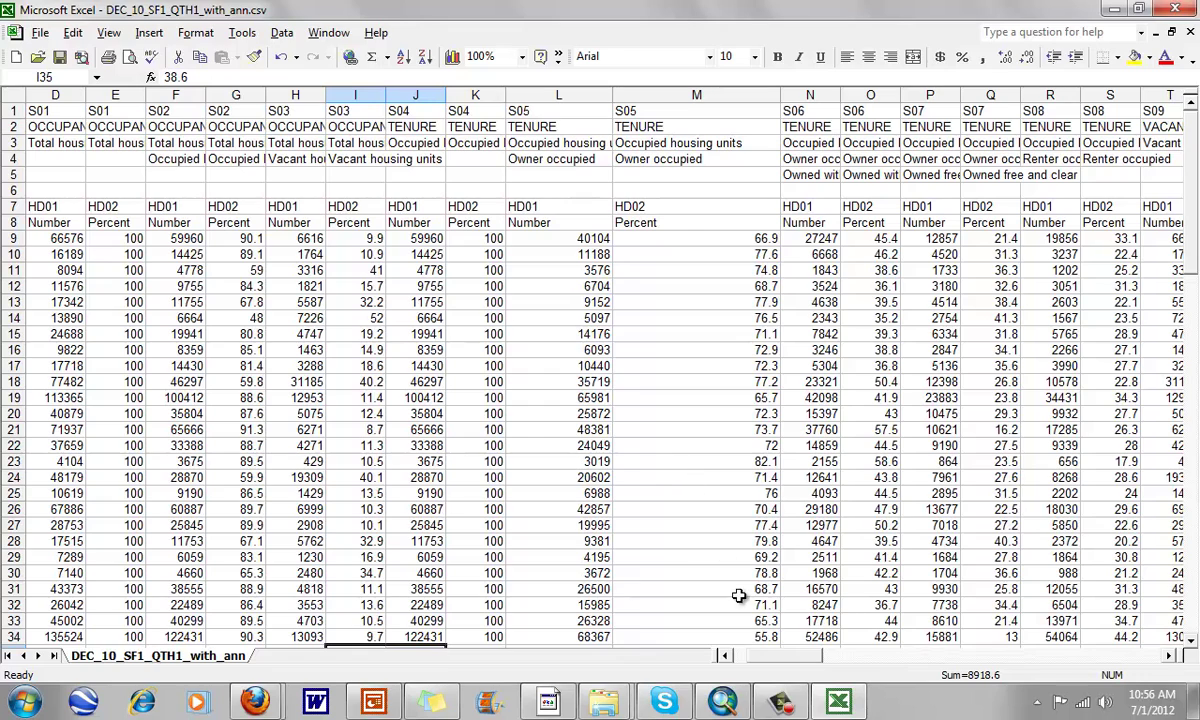
- Examine the rows for Camden County and Alamance County, comparing county names with their owner-occupied housing percentages
left_click(675, 461)
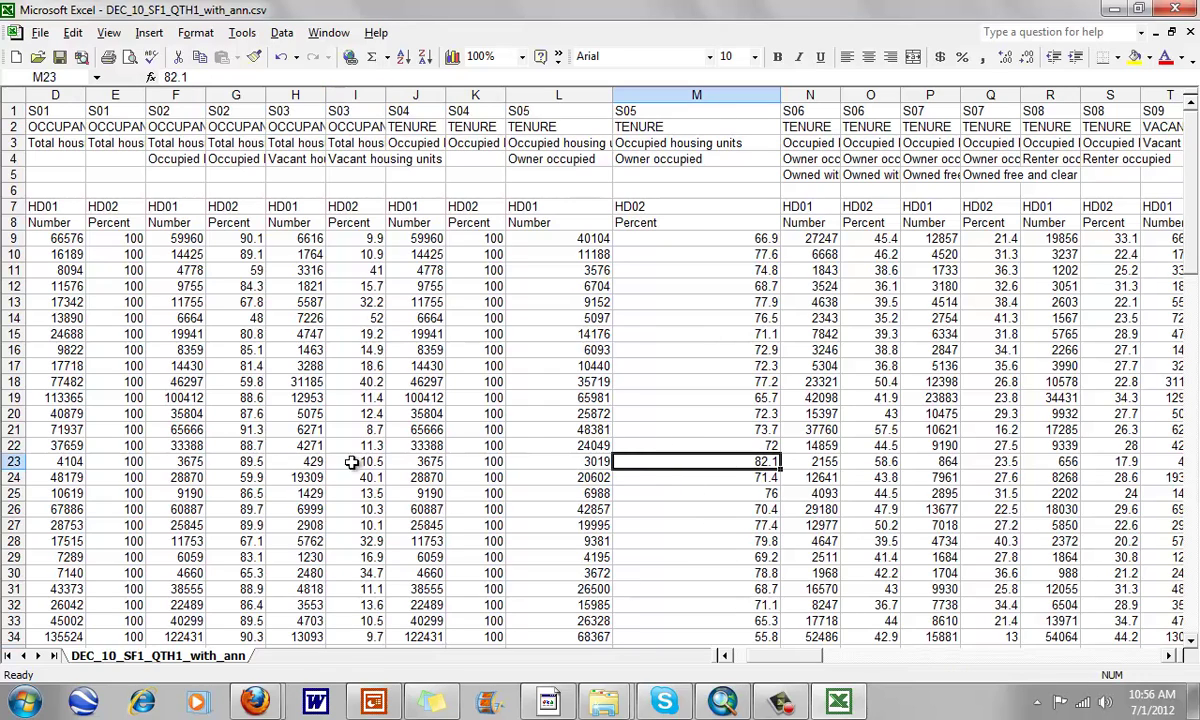
left_click(14, 461)
left_click_drag(792, 656, 762, 665)
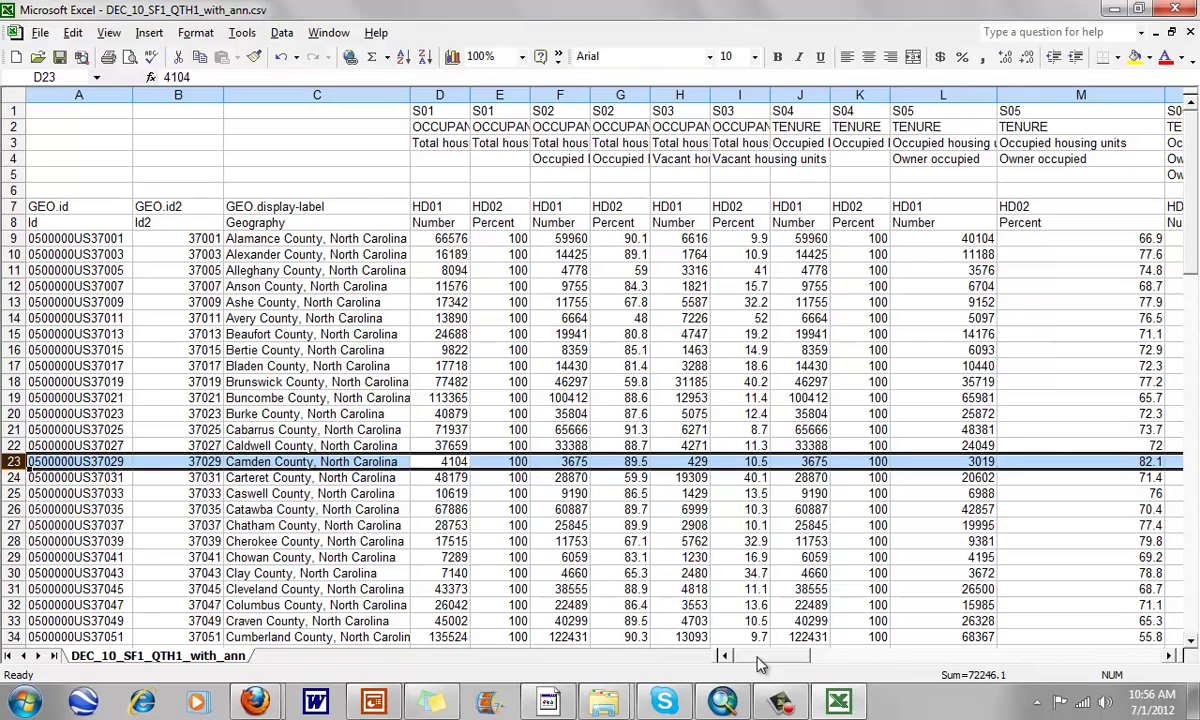
left_click_drag(760, 662, 808, 656)
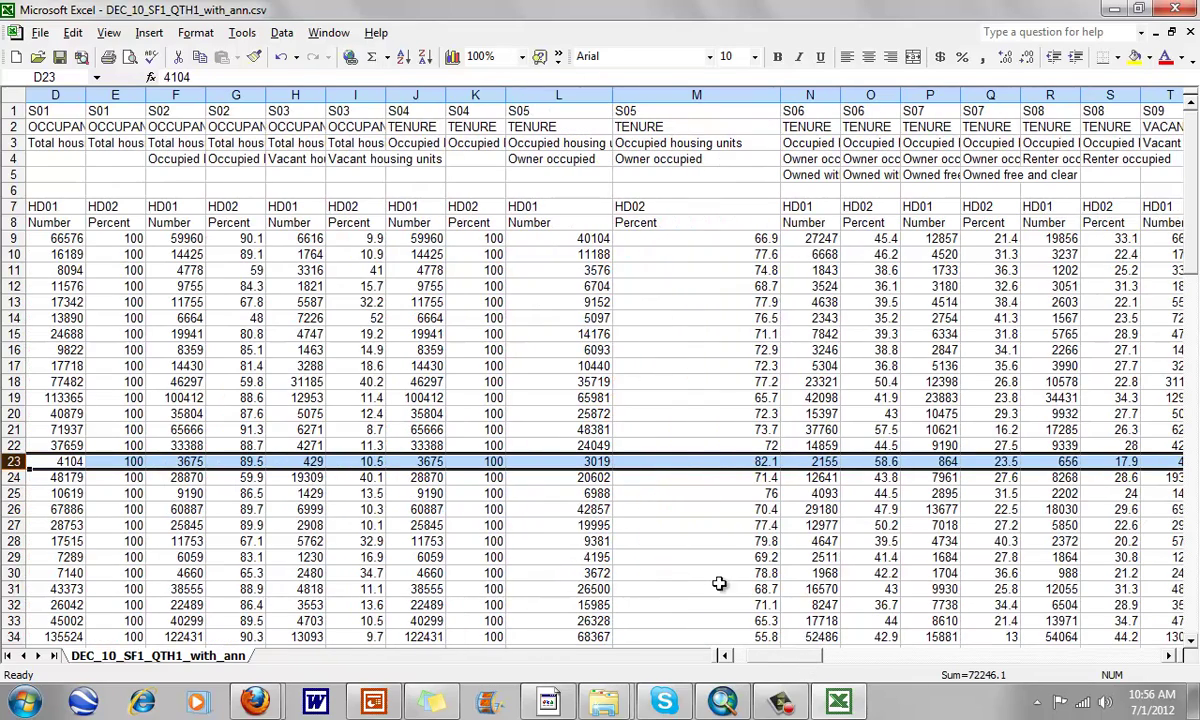
left_click(12, 238)
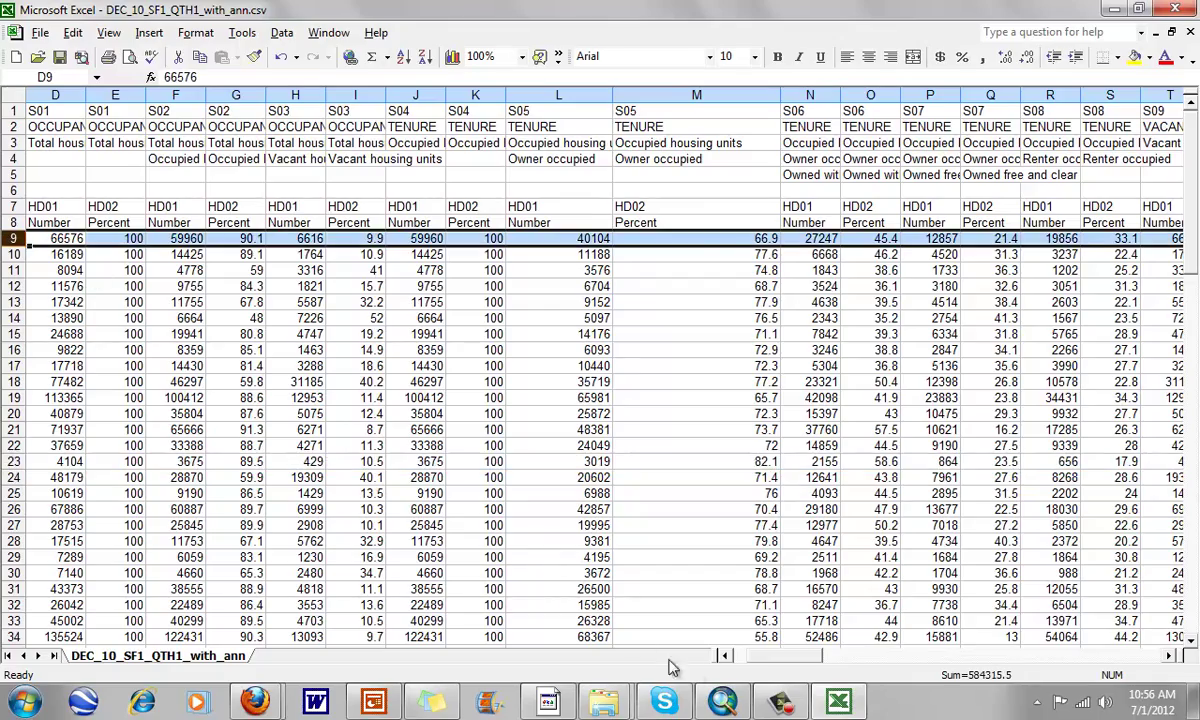
mouse_move(790, 663)
left_mouse_down()
mouse_move(763, 661)
mouse_move(812, 660)
mouse_move(763, 661)
mouse_move(788, 661)
left_mouse_up()
left_click_drag(789, 660, 772, 662)
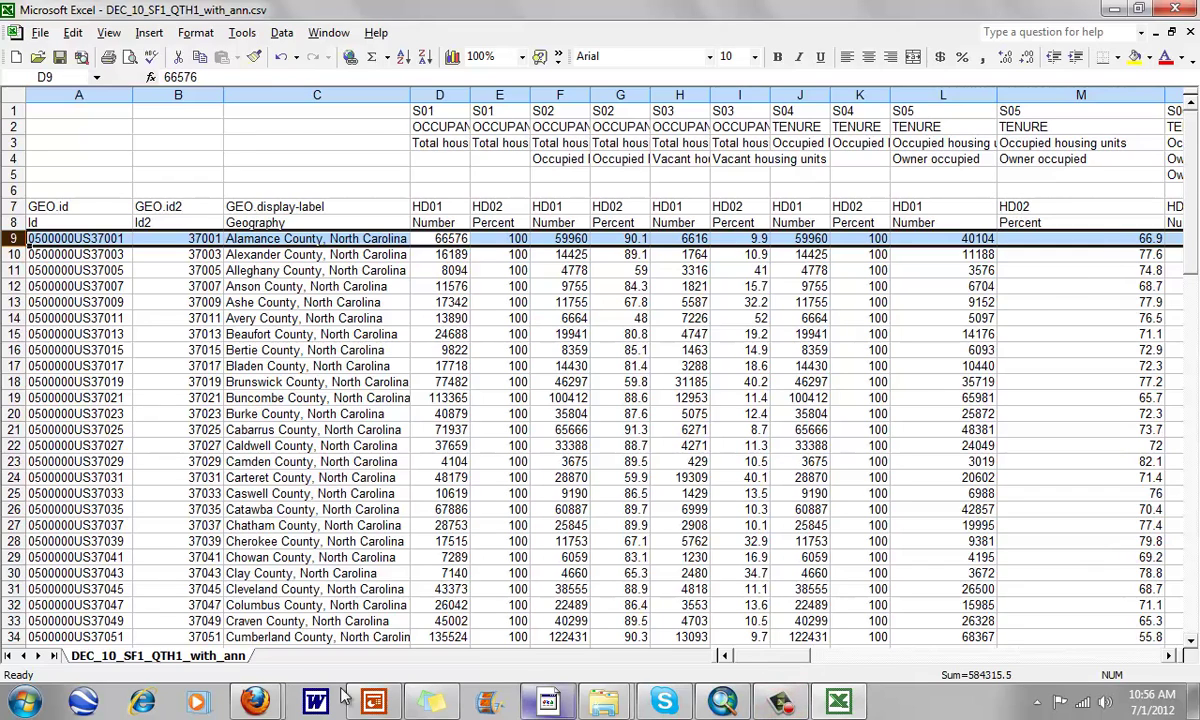
- Switch to ArcMap and review the attribute table of the nc_counties layer, closing it when done
left_click(677, 700)
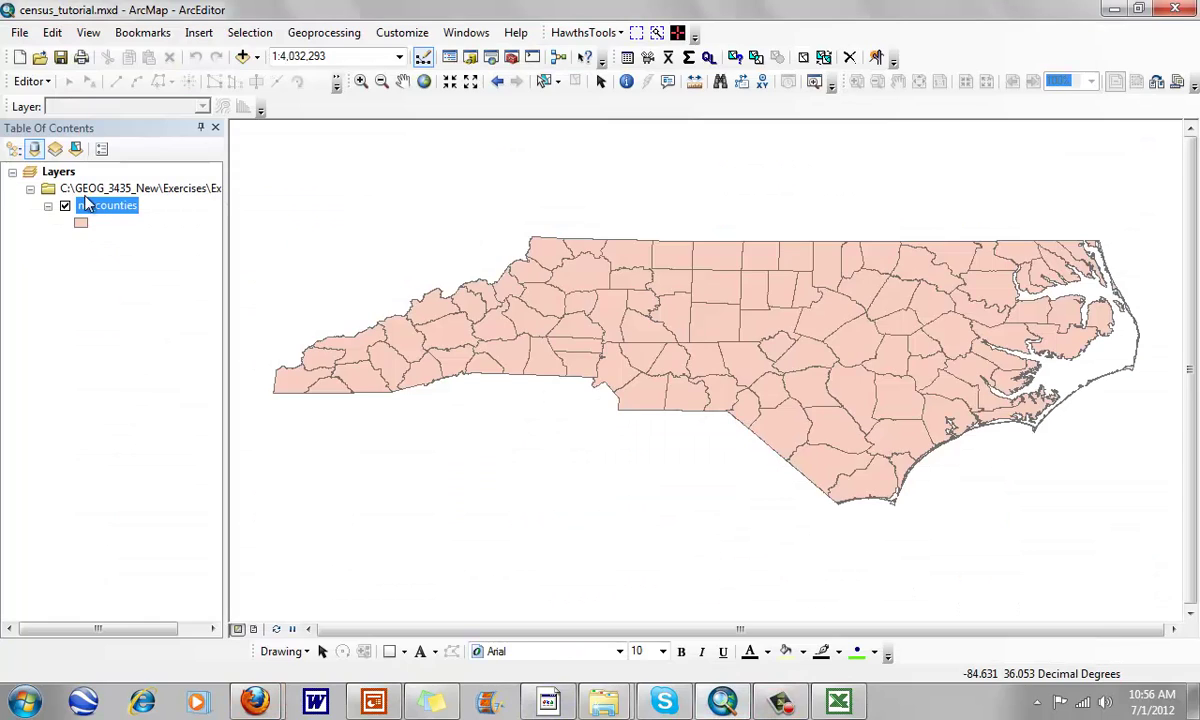
right_click(94, 206)
left_click(140, 256)
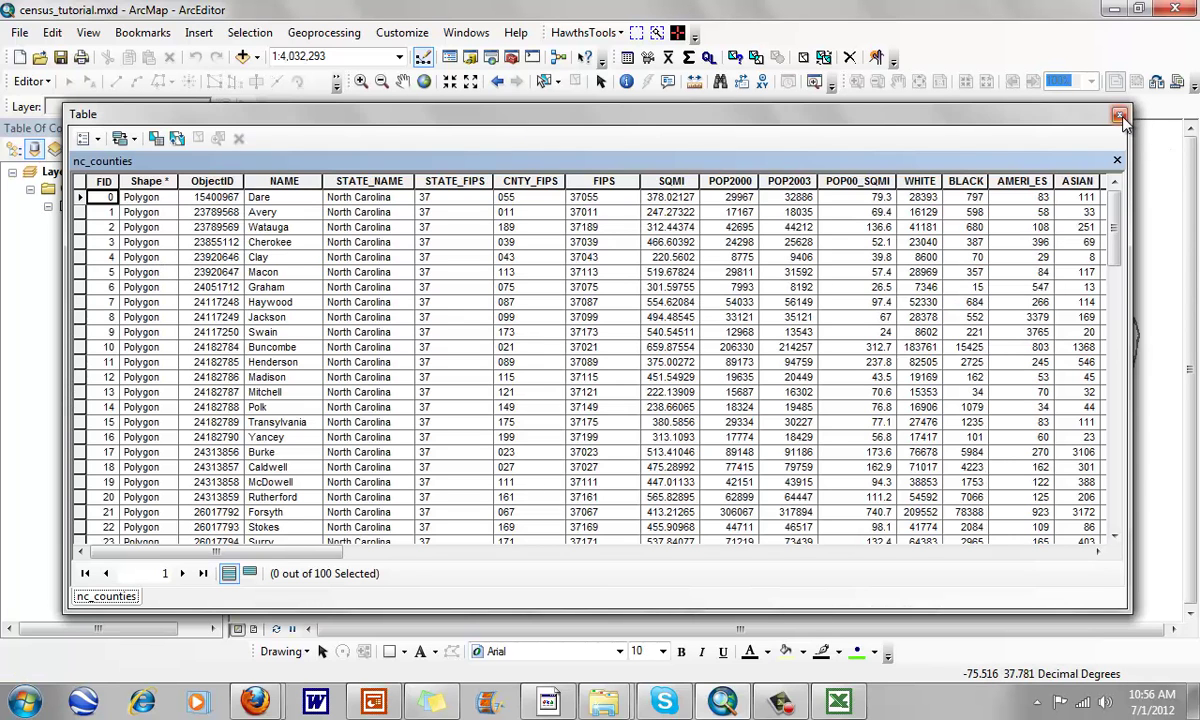
left_click(1121, 117)
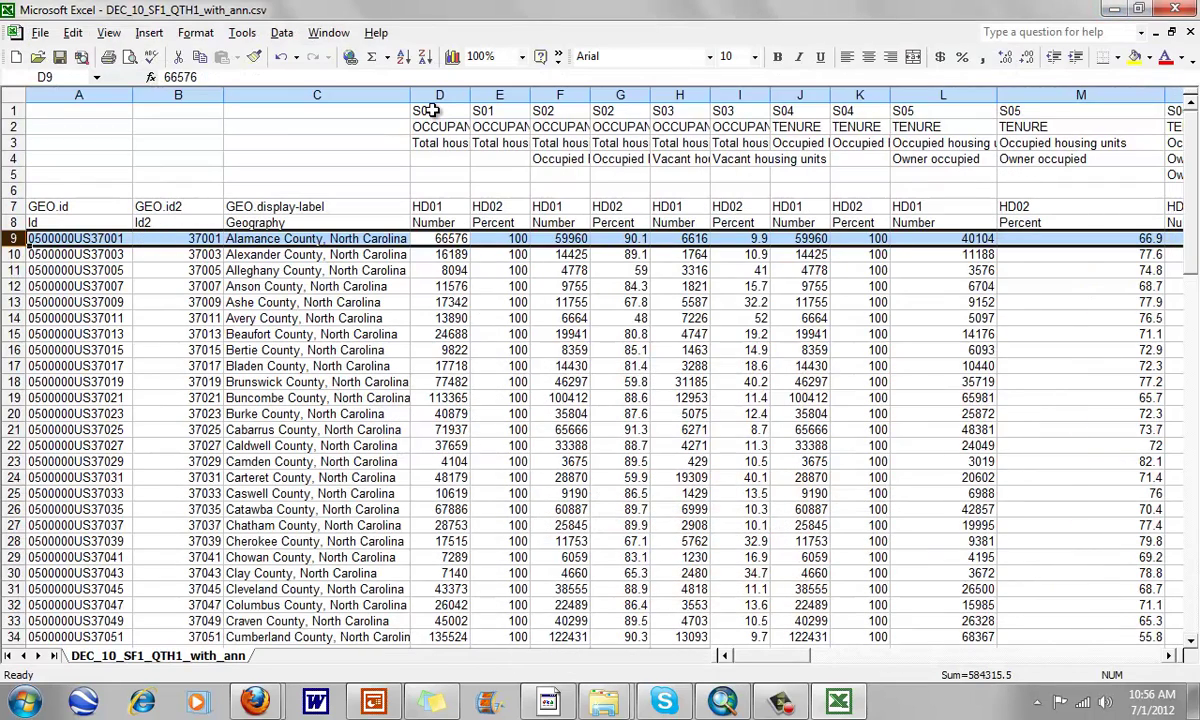
- Move the S01 to S51 codes from D1:DA1 in Excel to row 8, starting at D8, over the Number and Percent headings
left_click_drag(437, 110, 296, 108)
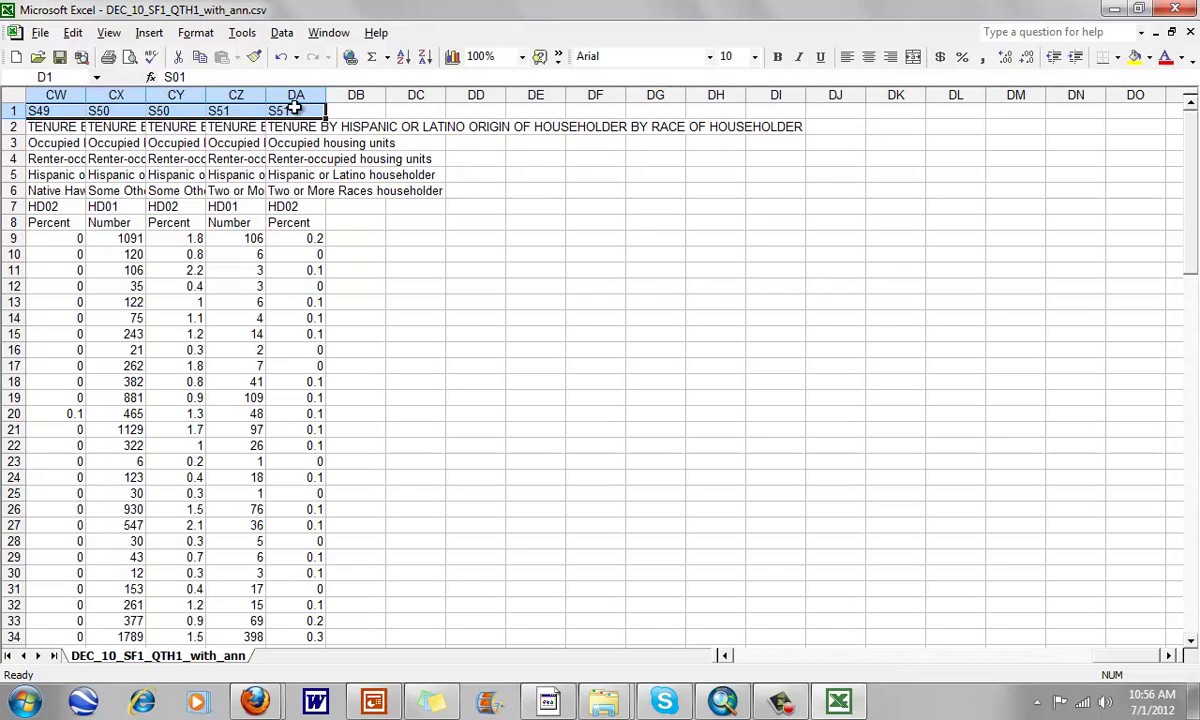
key("ctrl+c")
key("ctrl+BackSpace")
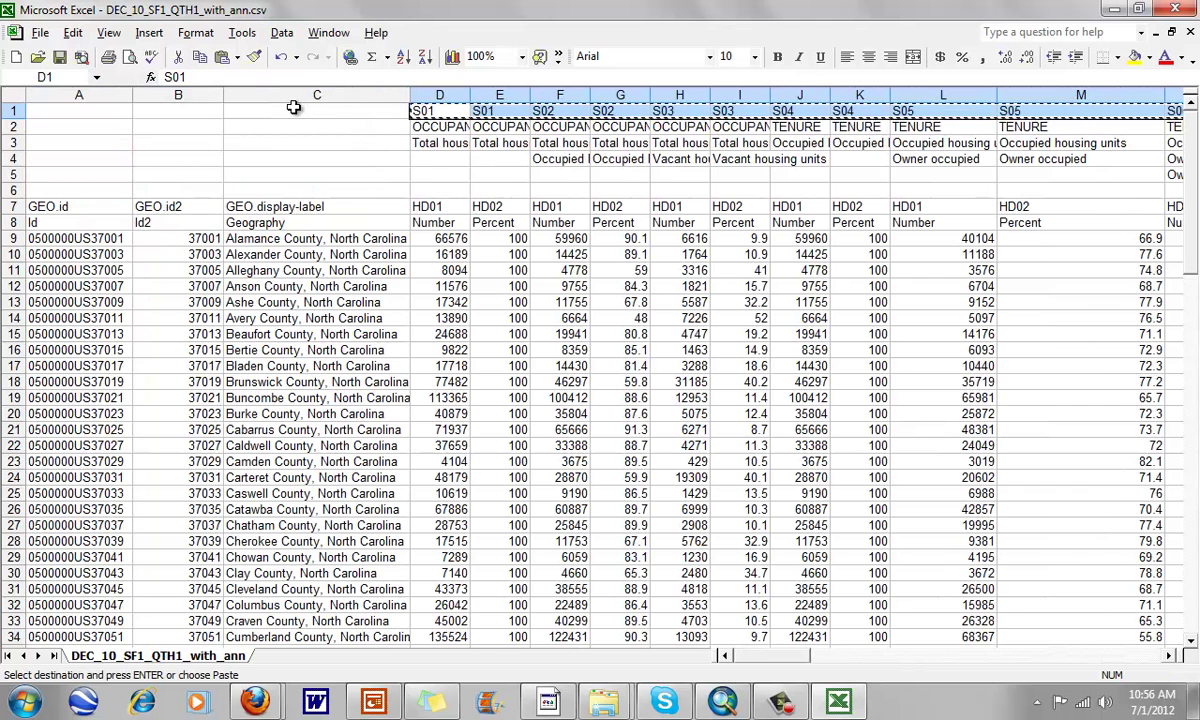
left_click(415, 222)
key("Return")
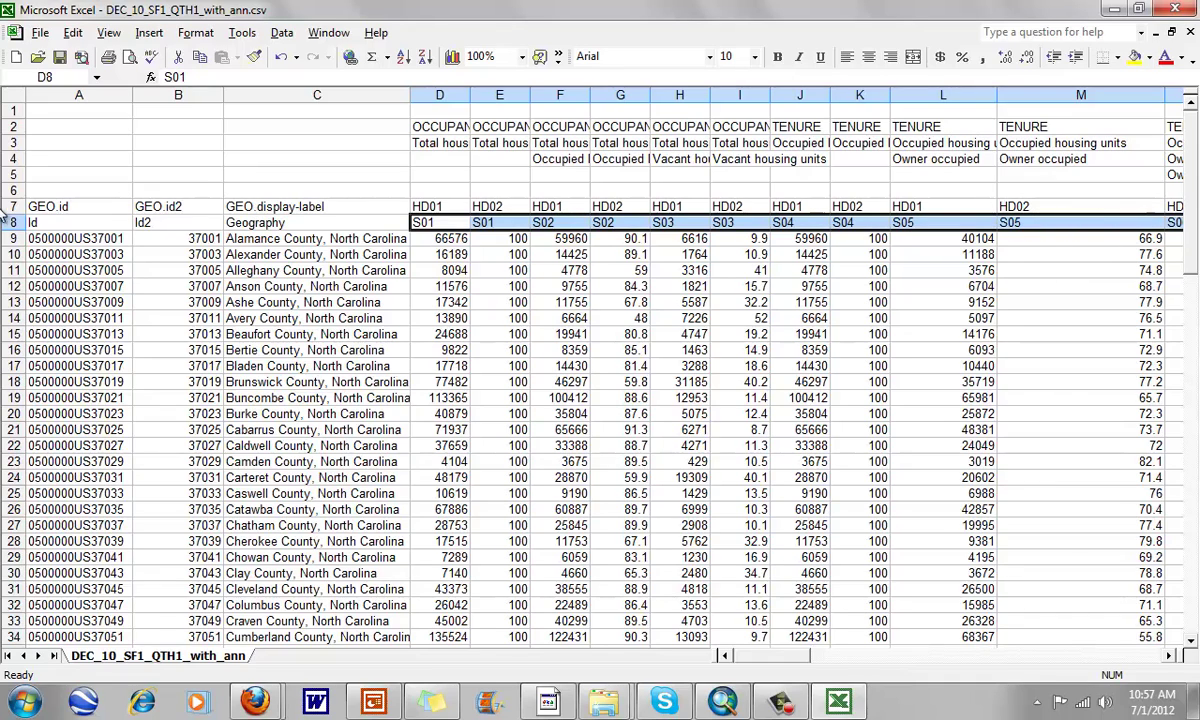
- Delete rows 1 to 7 so that the Id, Id2, Geography and S-code headings form the first row
left_click(10, 206)
left_click_drag(10, 206, 11, 110)
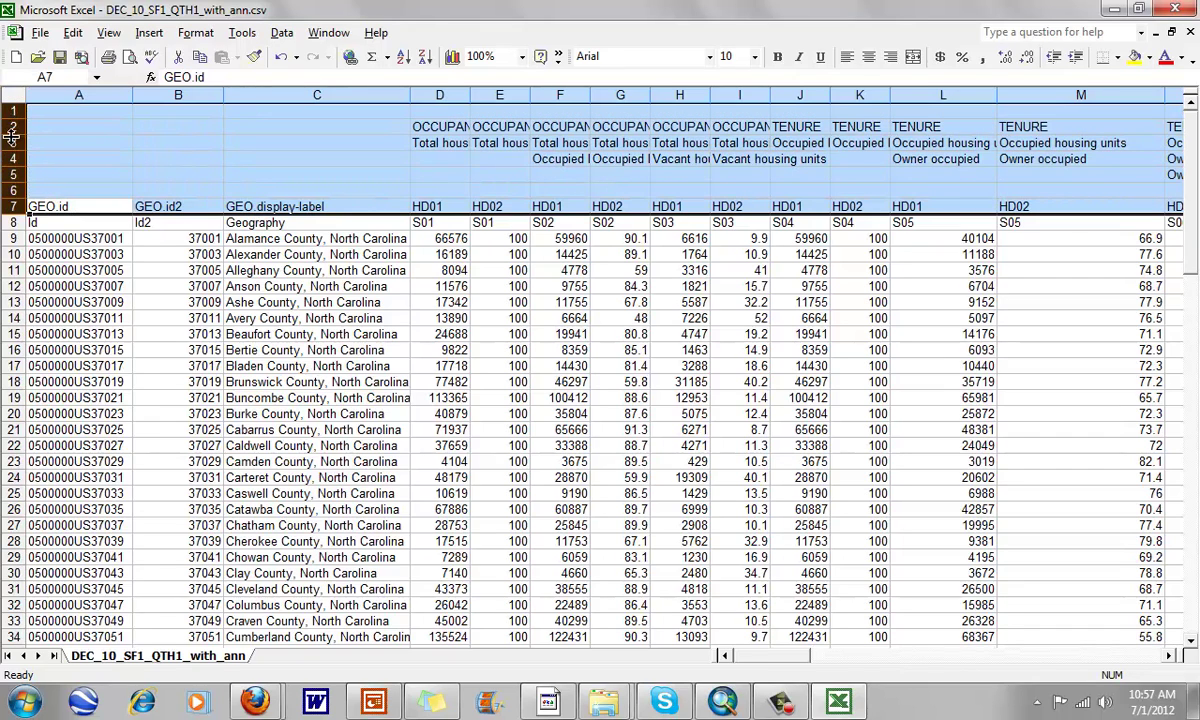
right_click(10, 148)
left_click(48, 236)
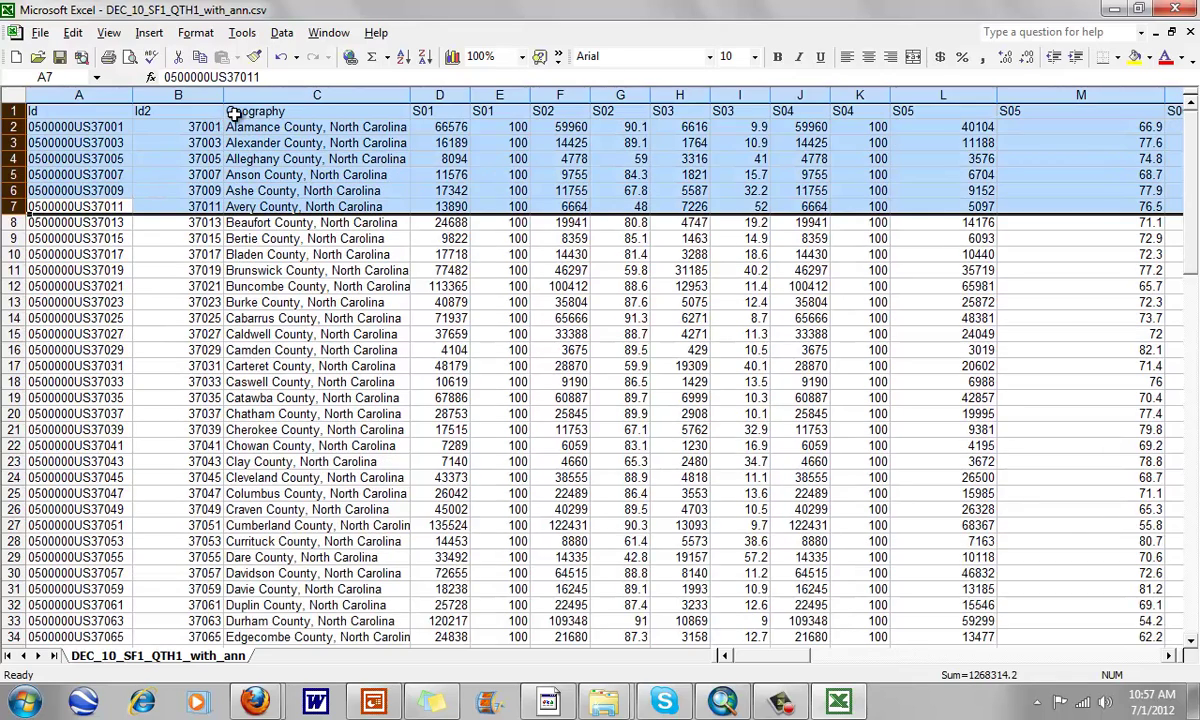
- Save the cleaned sheet in the census_temp folder as census_data in DBF 4 (dBASE IV) format, accepting the format's limitations
left_click(232, 113)
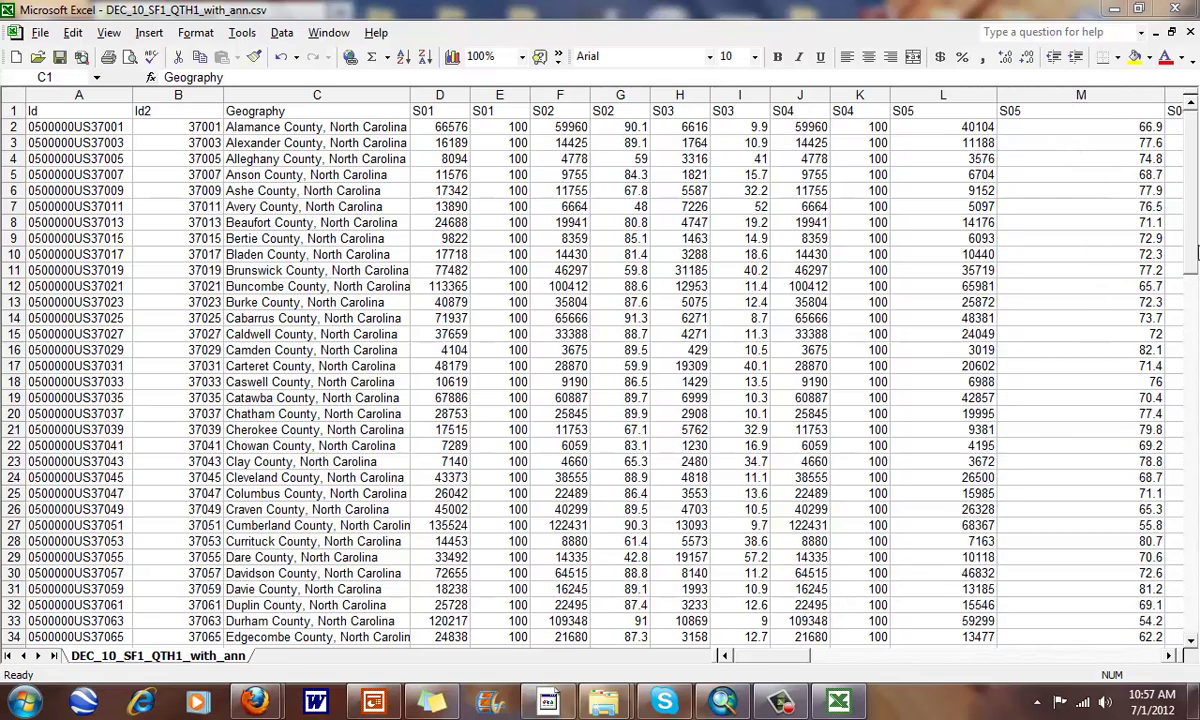
left_click(38, 33)
left_click(55, 72)
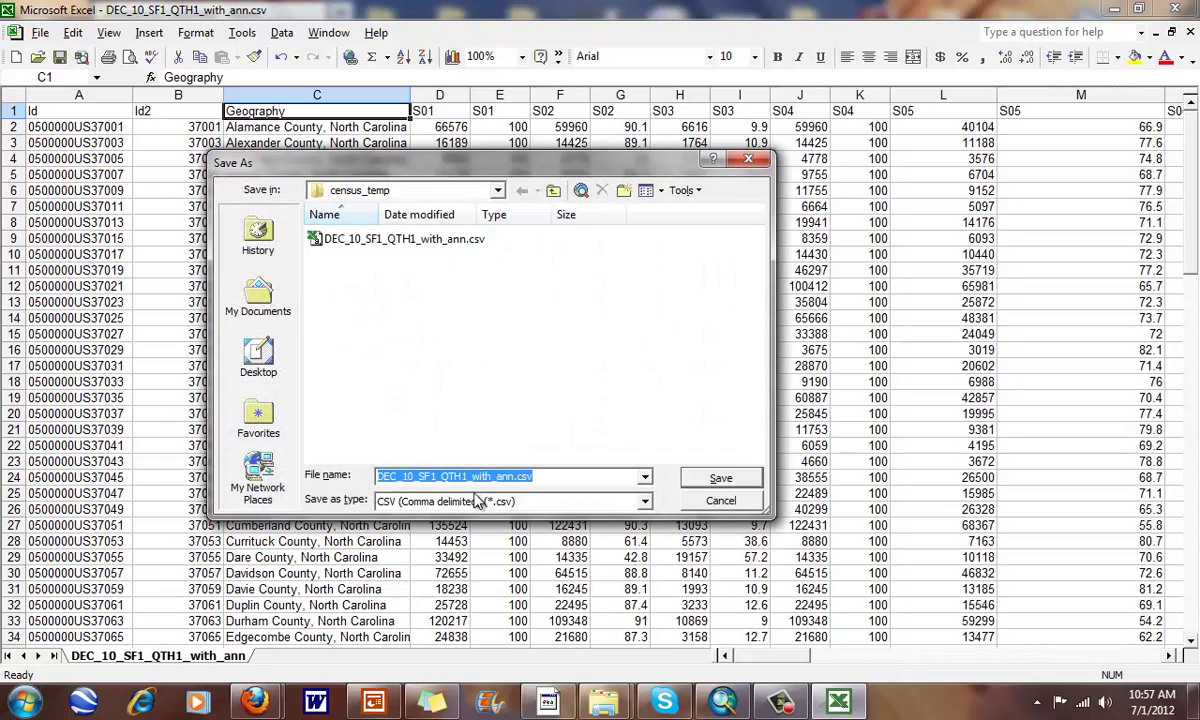
left_click_drag(514, 476, 360, 474)
key("BackSpace")
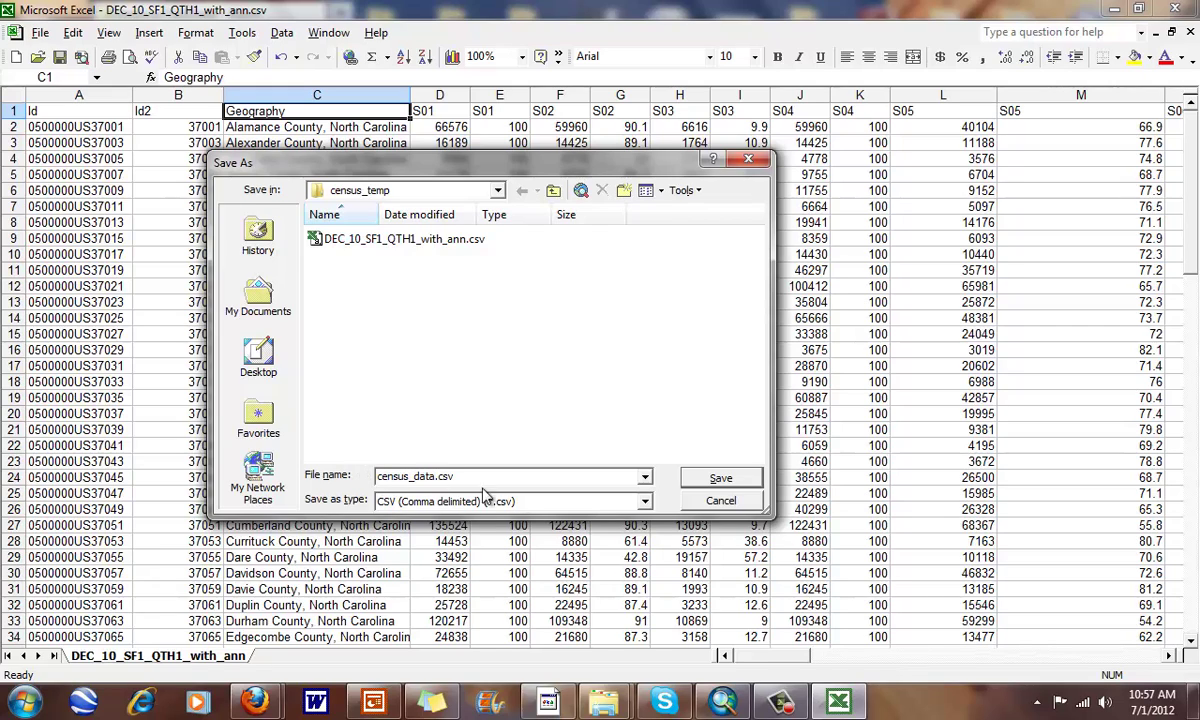
left_click(645, 503)
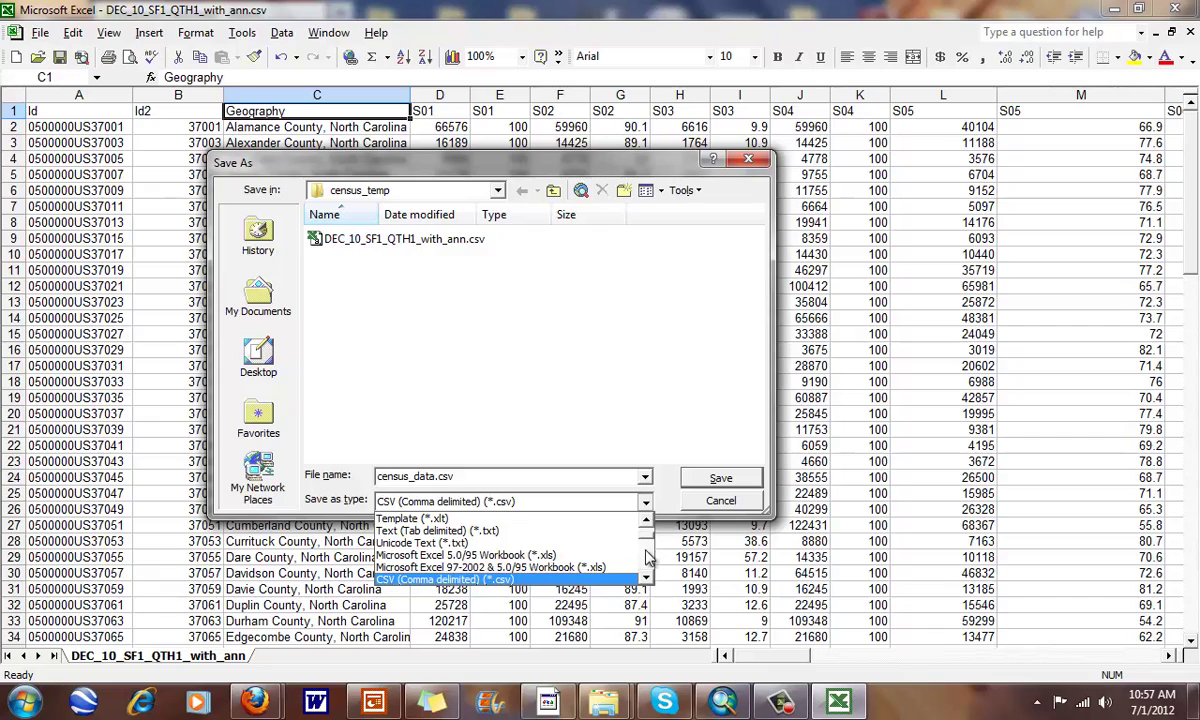
scroll(647, 541, "up", 2)
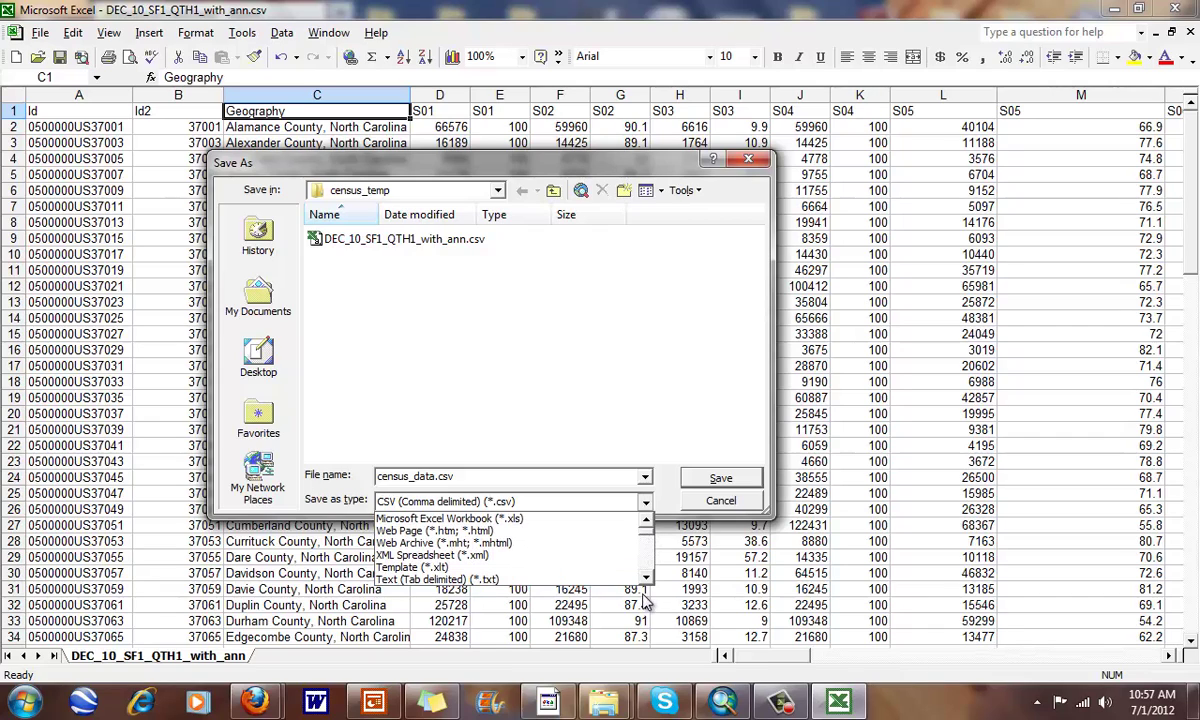
left_click(646, 579)
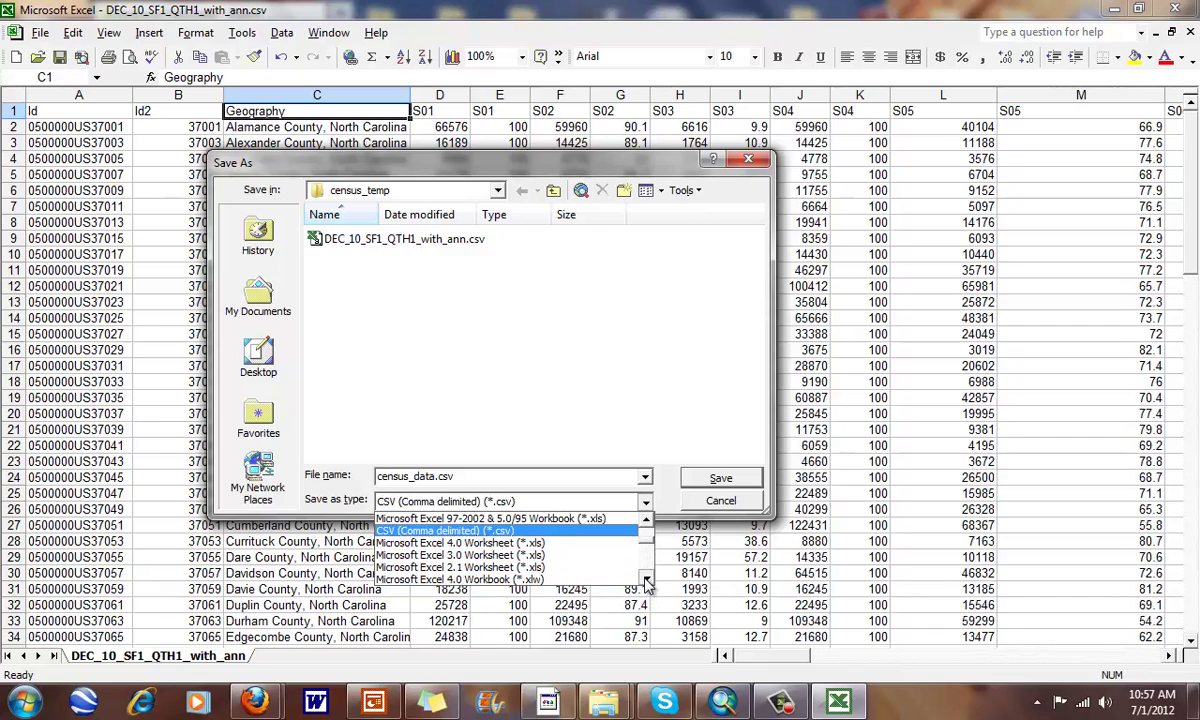
left_click_drag(646, 583, 646, 583)
left_click(470, 556)
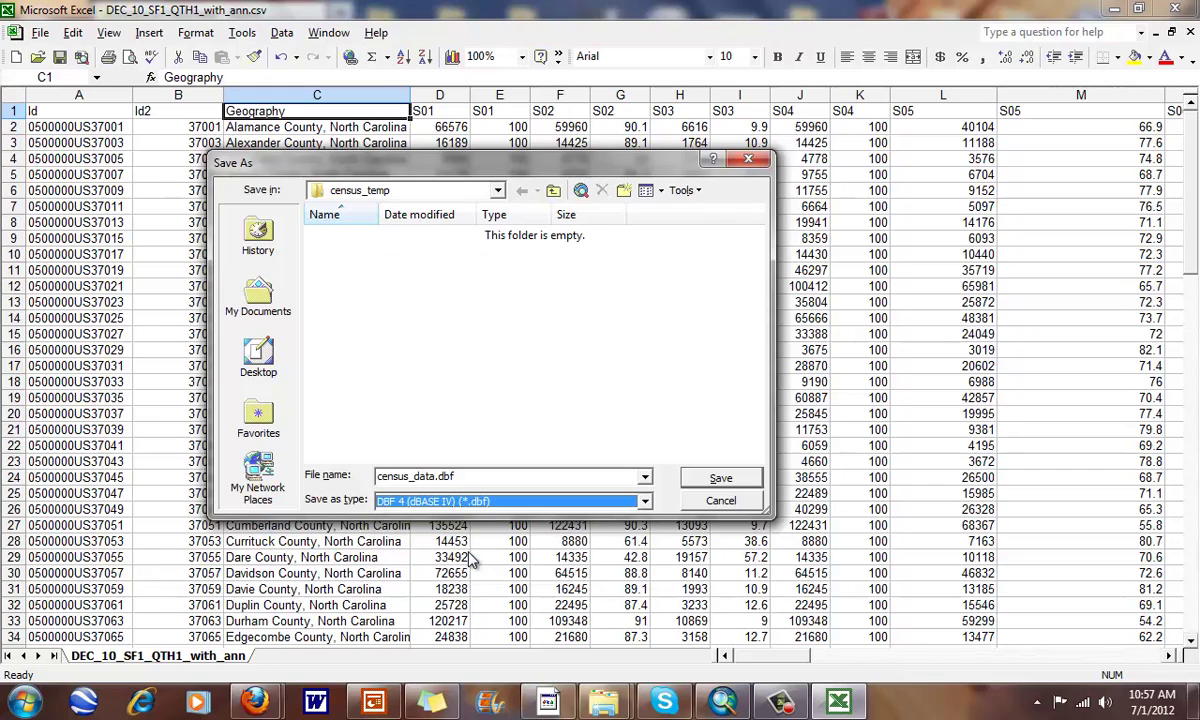
left_click(721, 479)
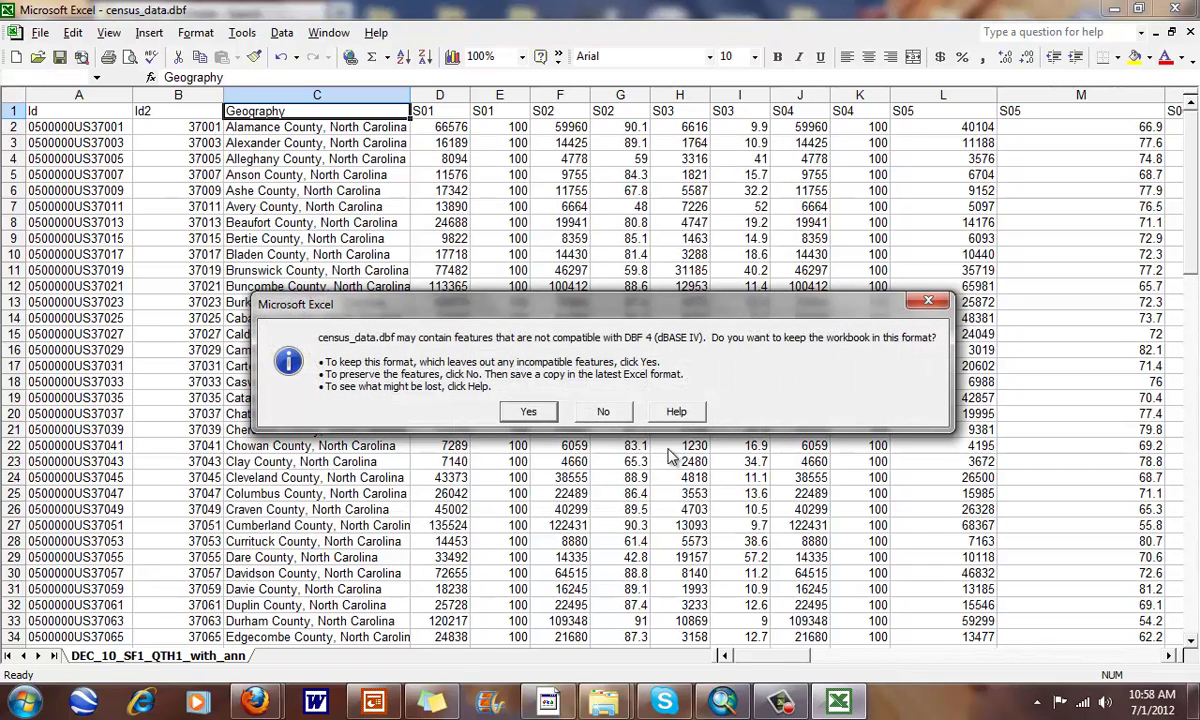
left_click(528, 414)
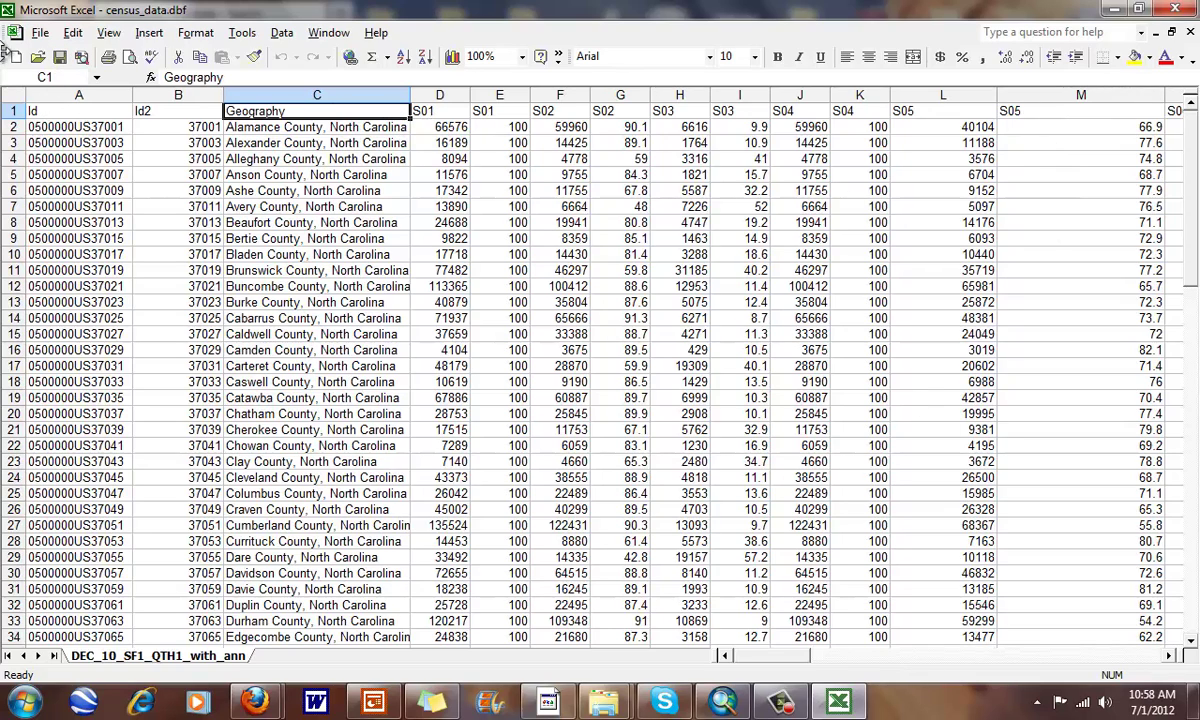
- Save census_data.dbf again in its current format and close Excel without saving any further changes
left_click(60, 56)
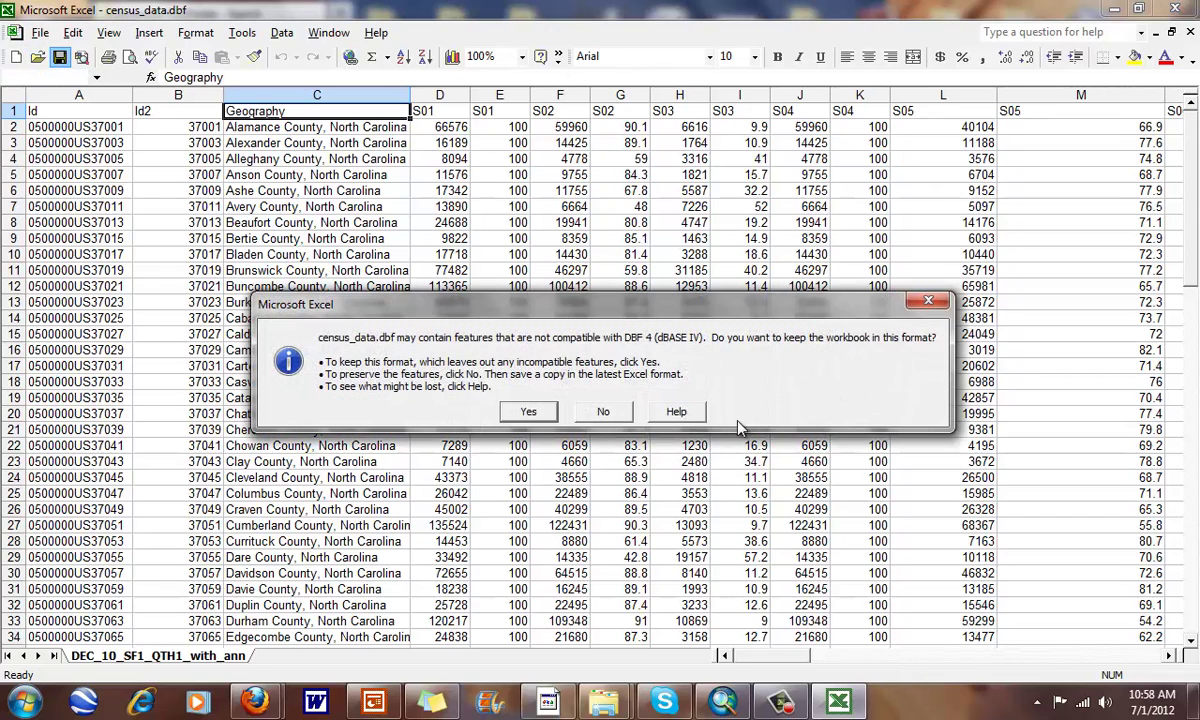
left_click(528, 411)
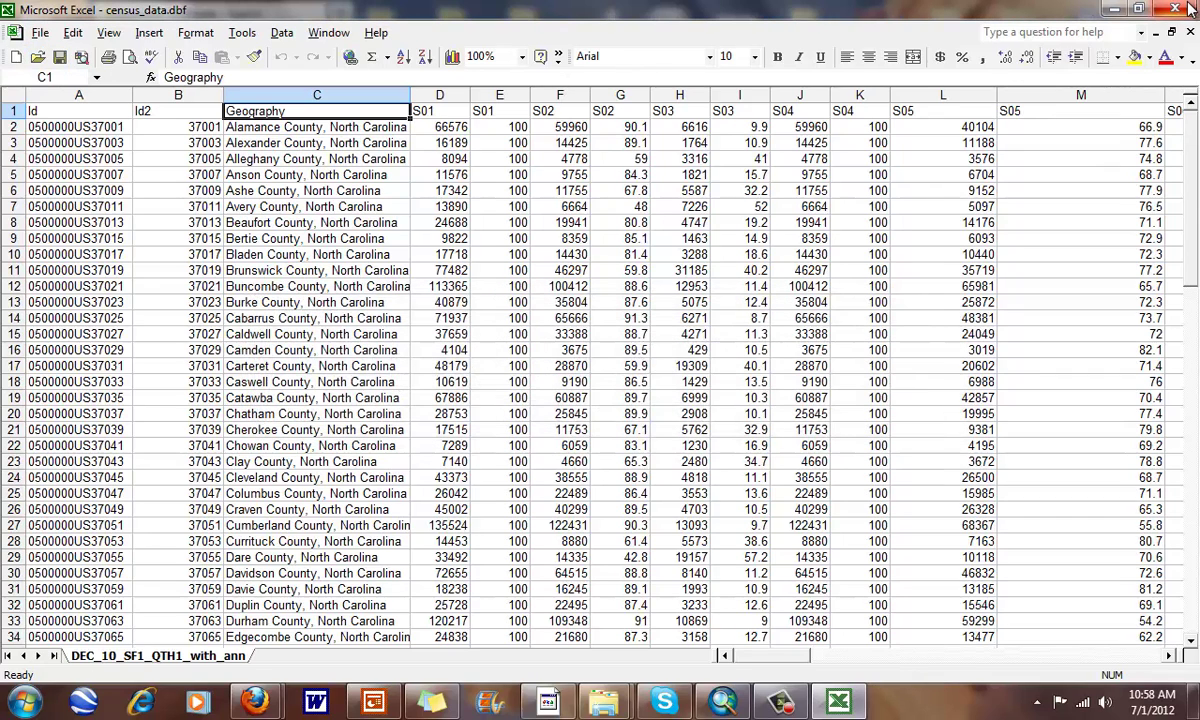
left_click(1186, 9)
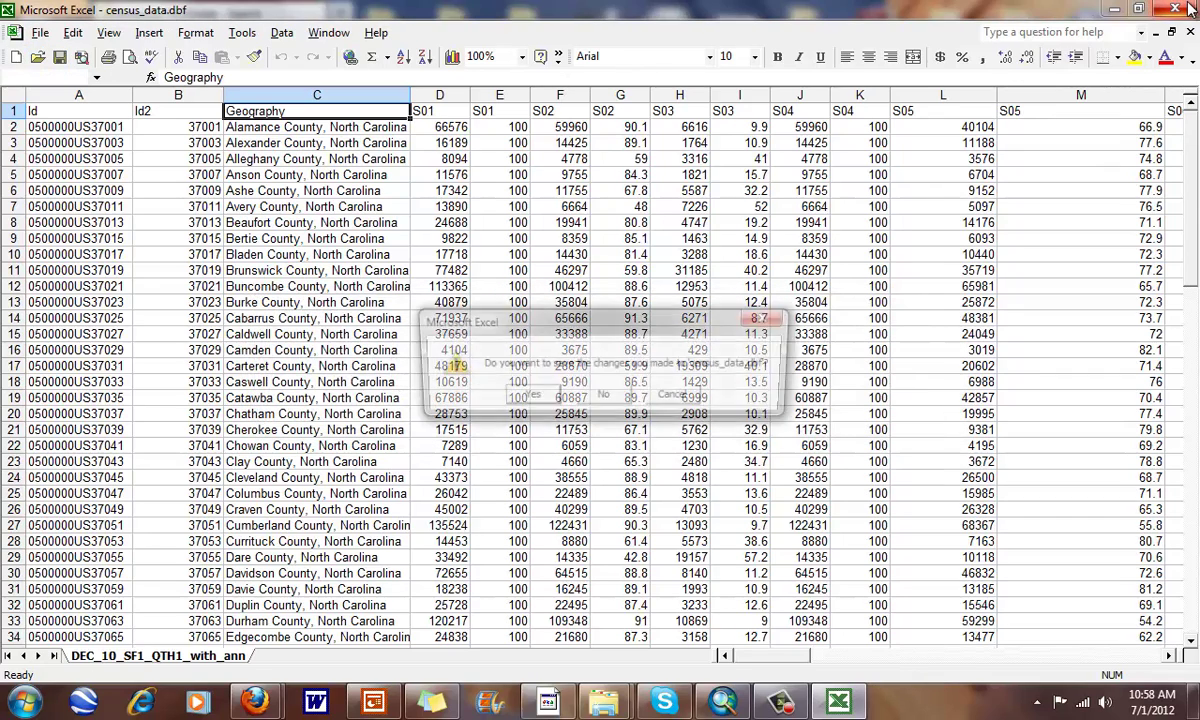
left_click(595, 398)
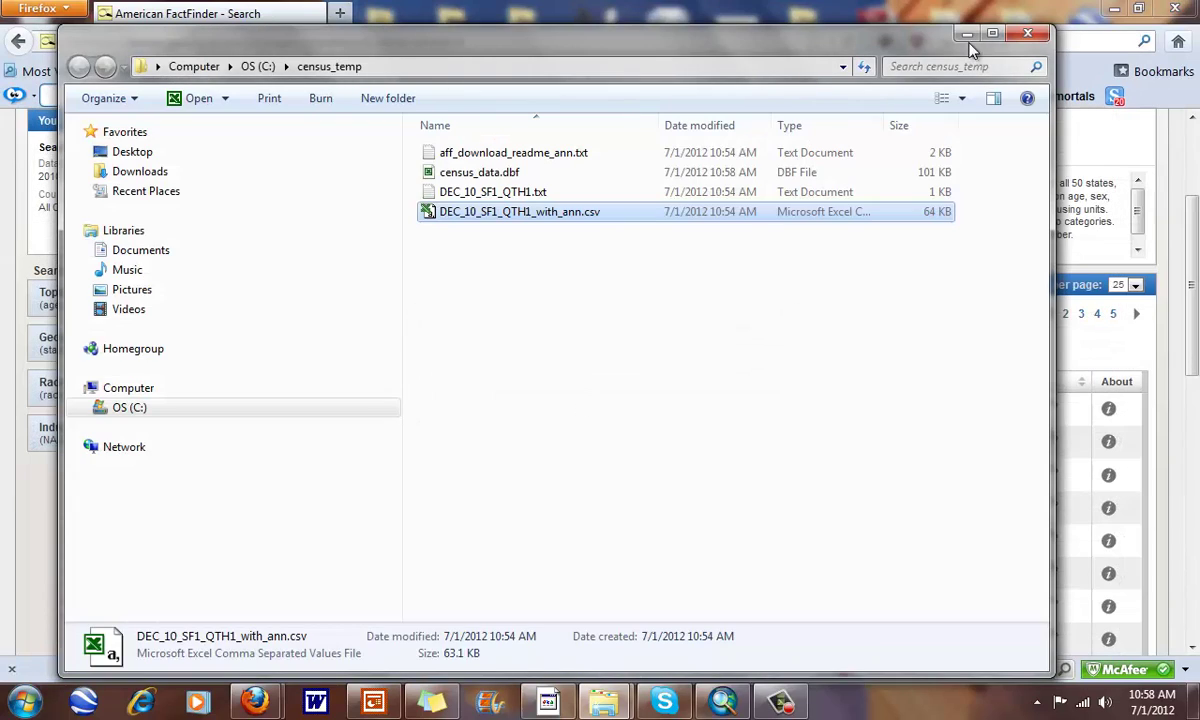
- Clear away the folder and Downloads windows, switch to ArcMap and add the census_data table from C:\census_temp
left_click(975, 42)
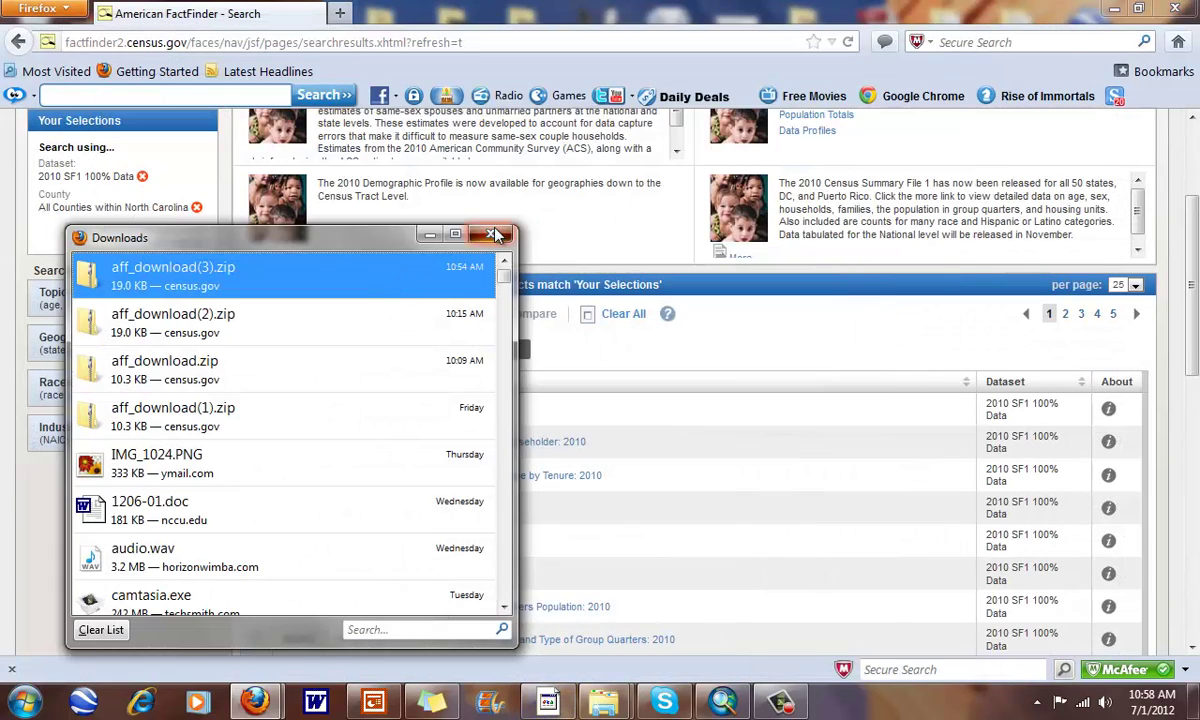
left_click(493, 236)
left_click(722, 700)
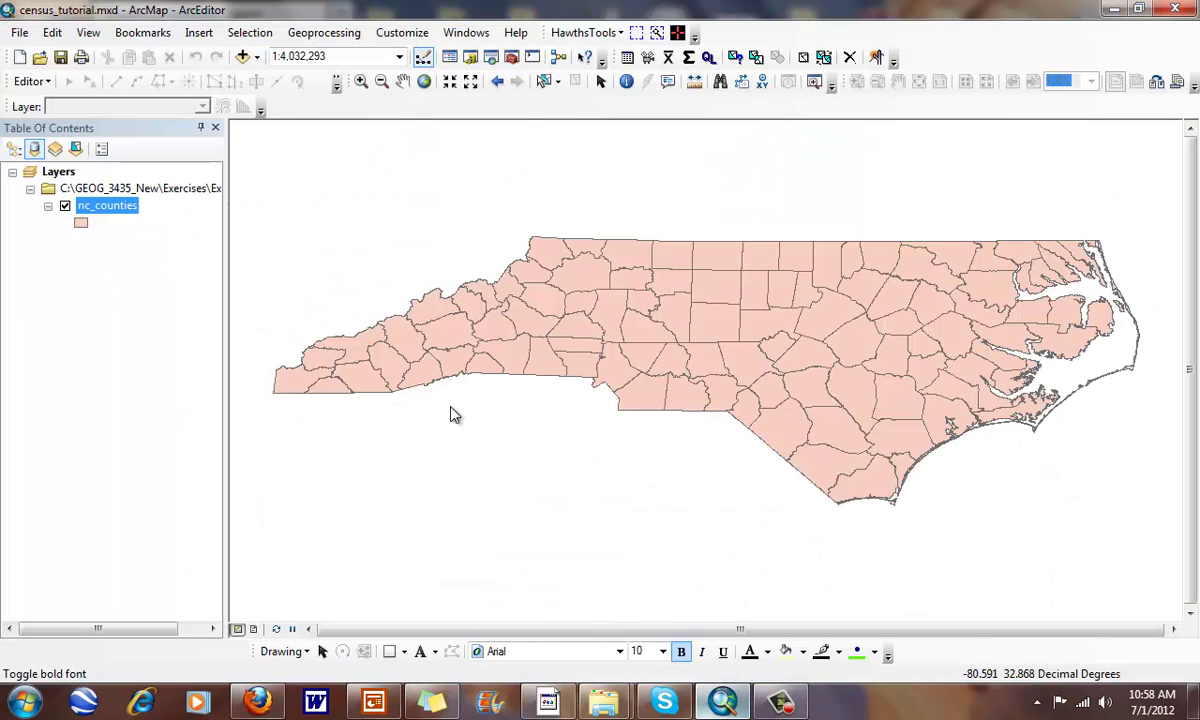
left_click(242, 56)
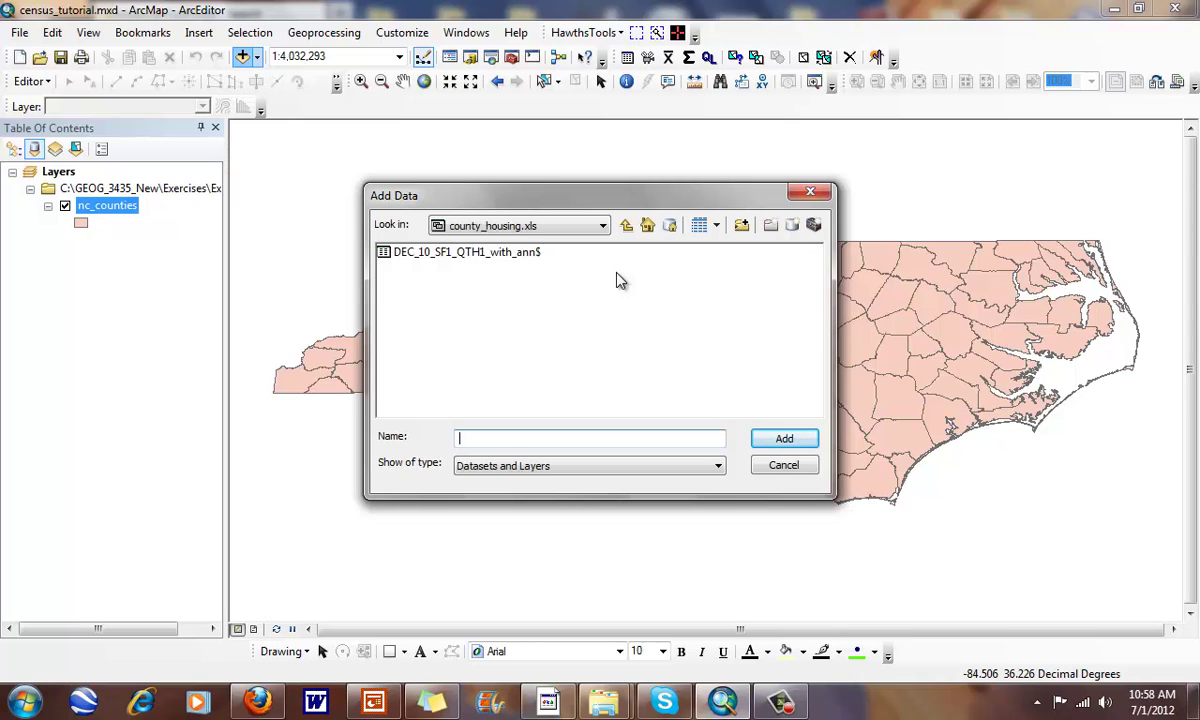
left_click(590, 226)
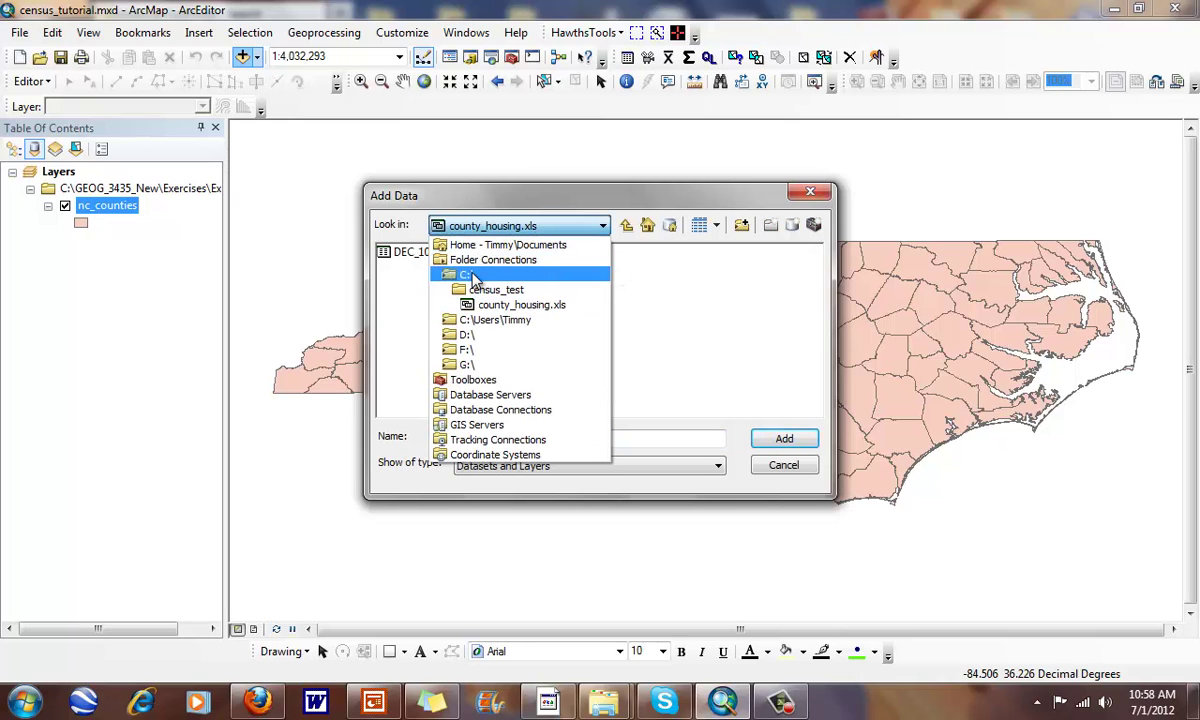
left_click(470, 273)
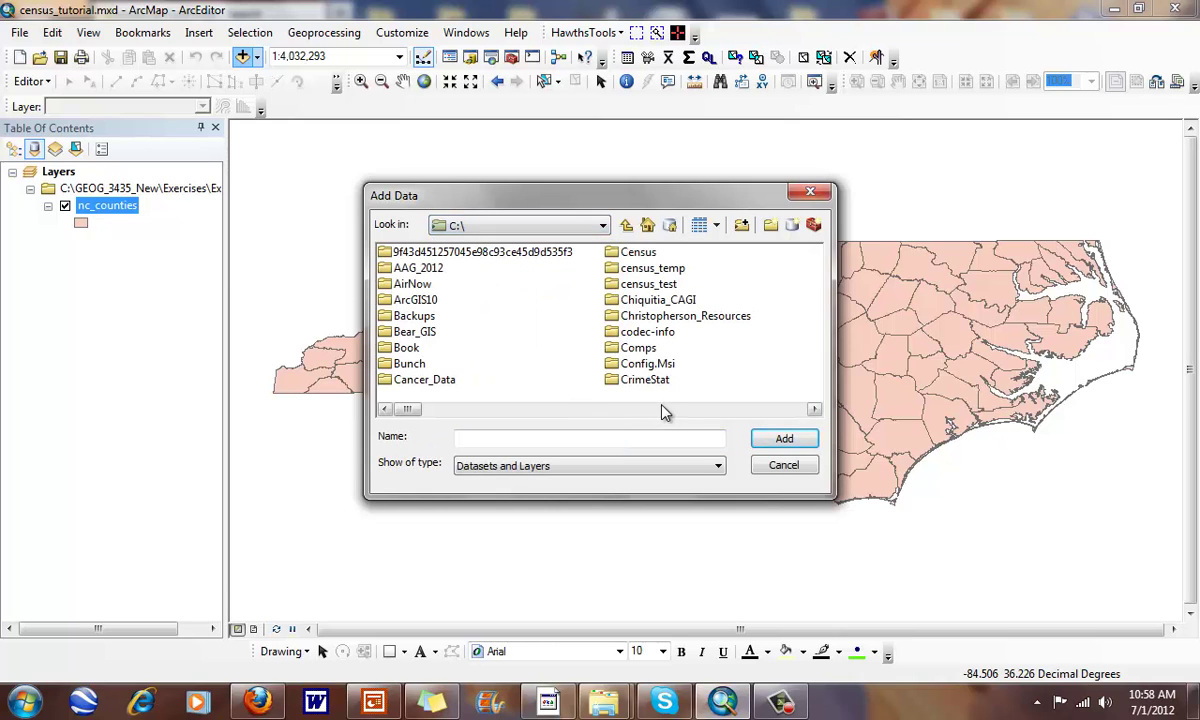
double_click(640, 268)
double_click(440, 268)
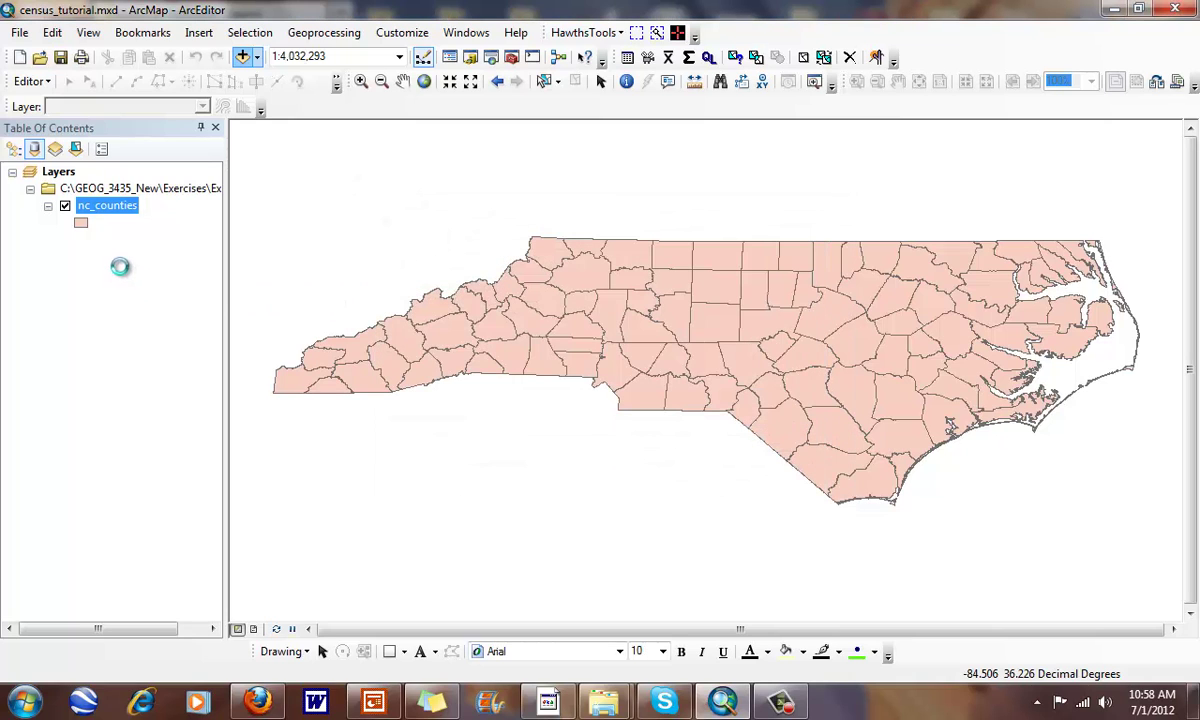
- Open the census_data table and widen the ID2 column enough to show the full county codes
right_click(113, 258)
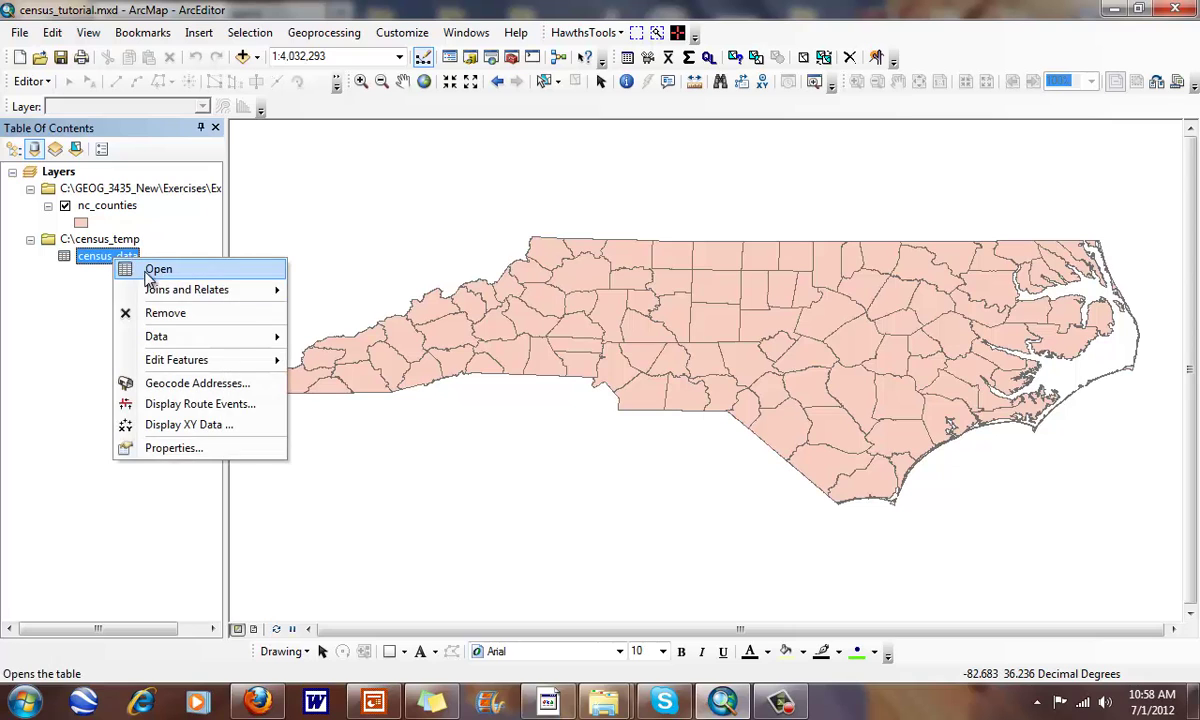
left_click(150, 272)
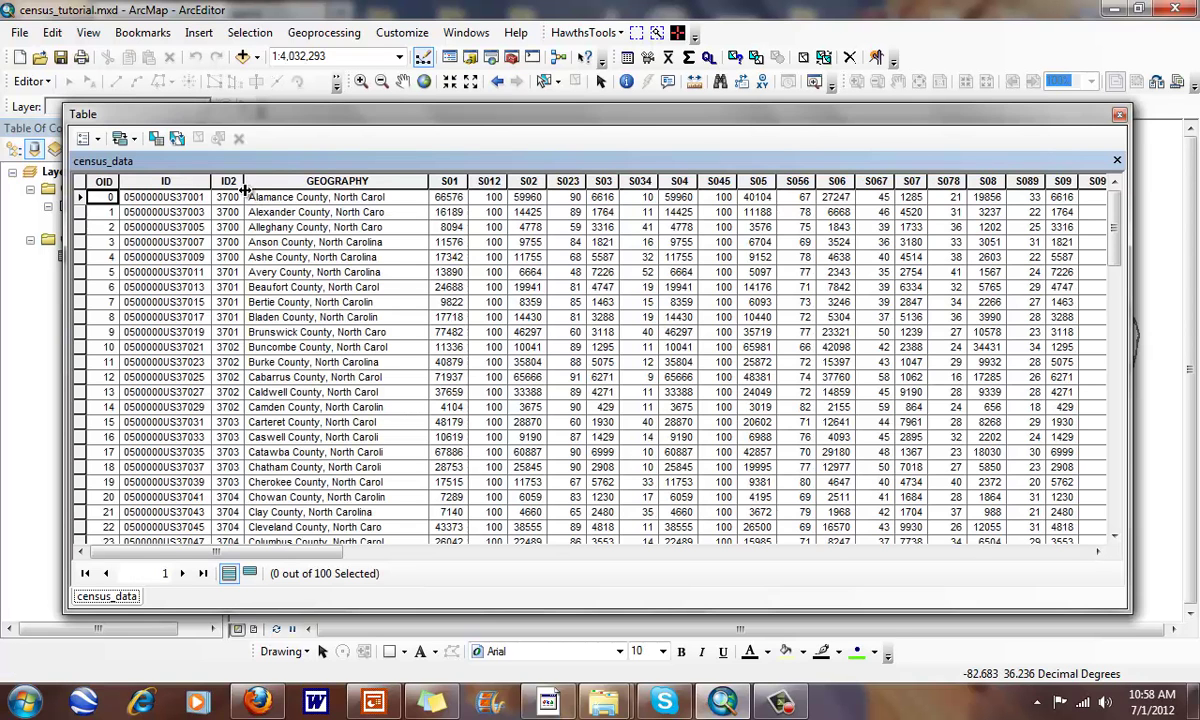
left_click_drag(255, 181, 321, 182)
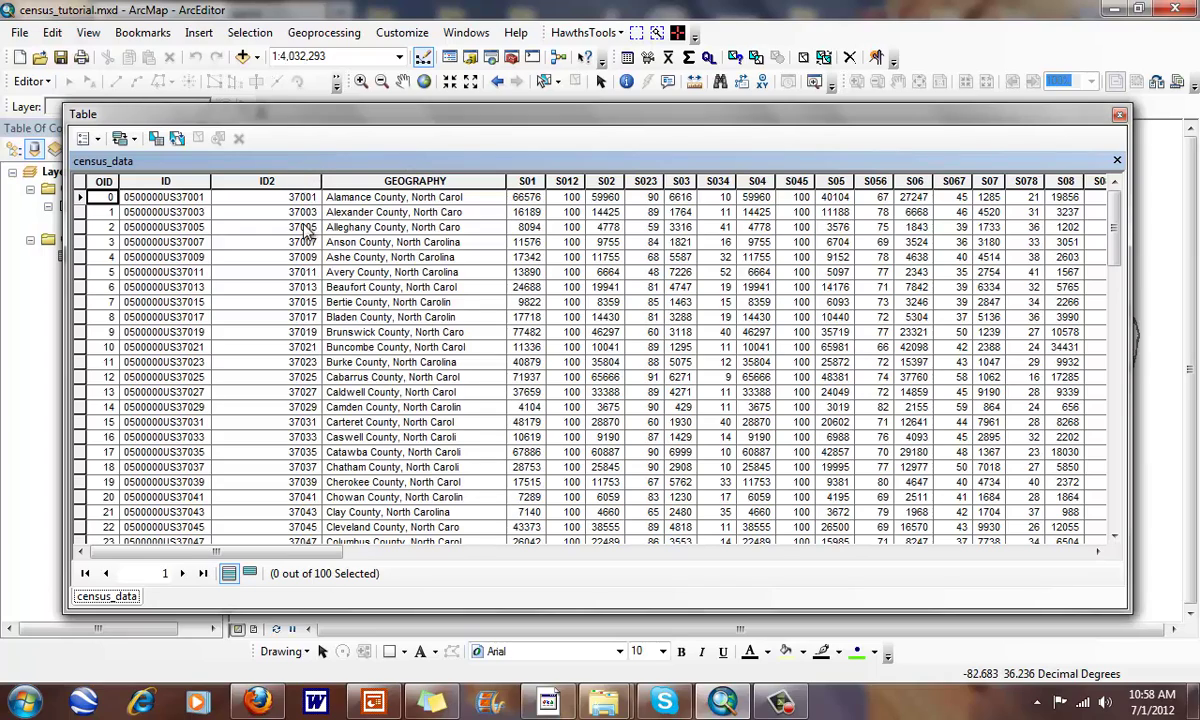
- Open the nc_counties attribute table alongside census_data and compare the county name and code fields of both tables
left_click_drag(305, 158, 320, 267)
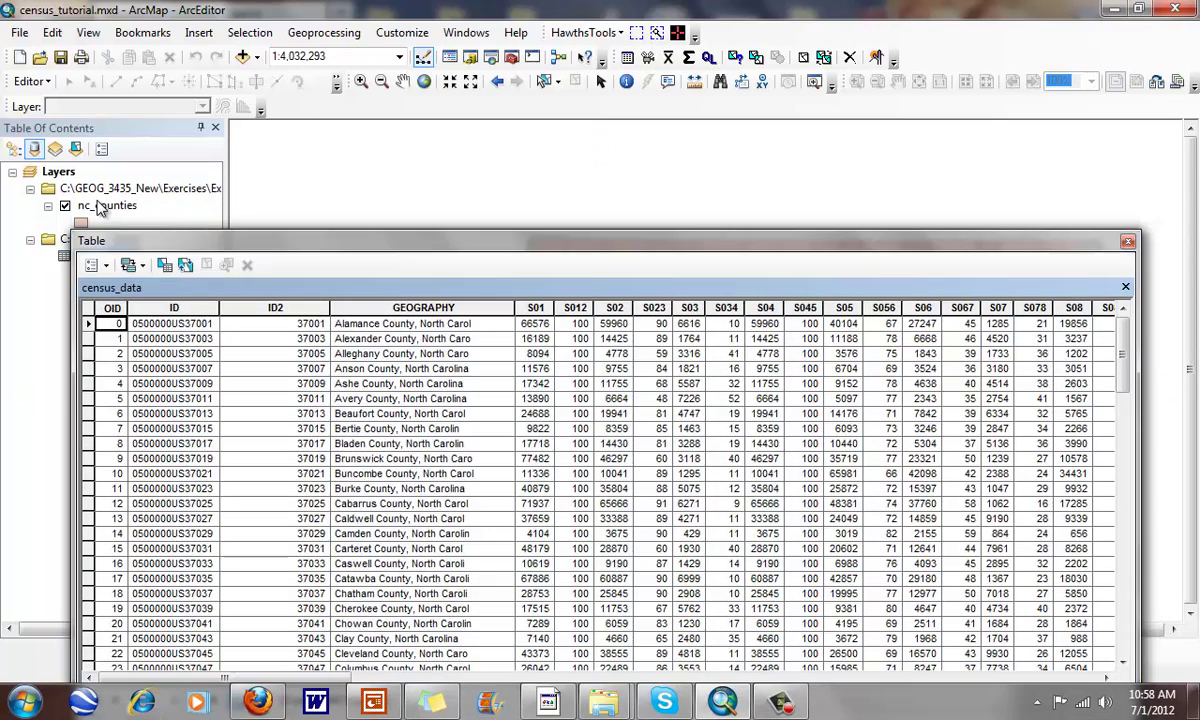
right_click(96, 206)
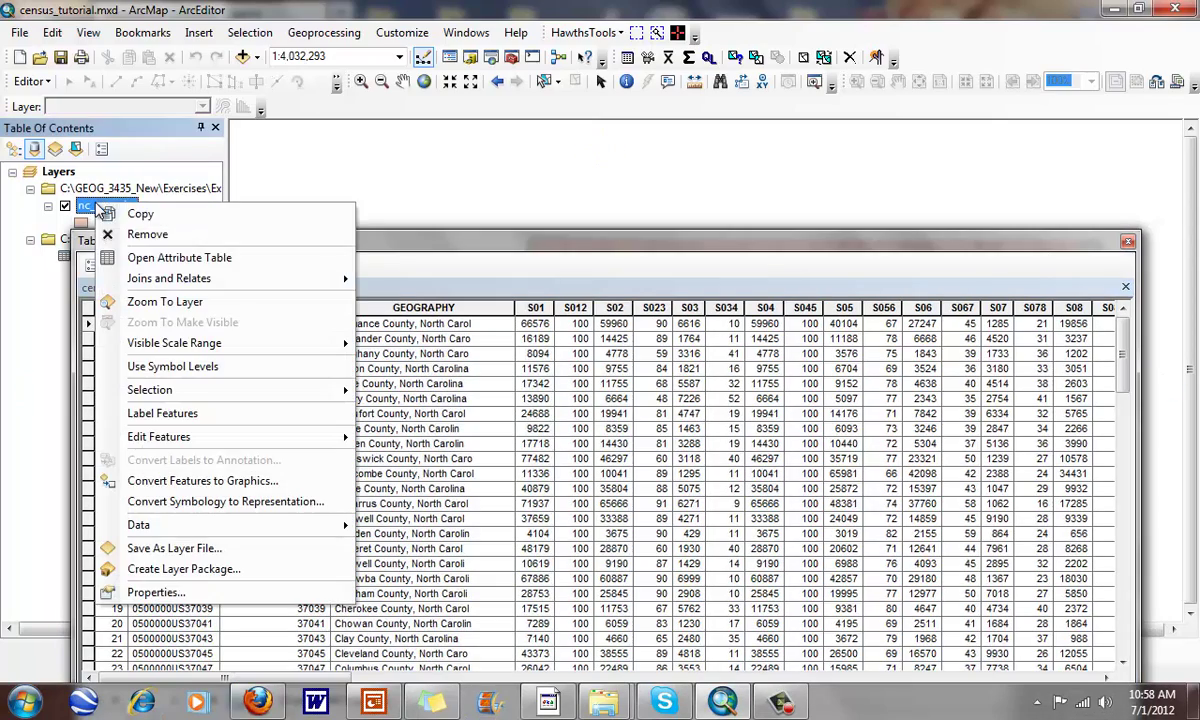
left_click(175, 257)
left_click_drag(427, 240, 432, 132)
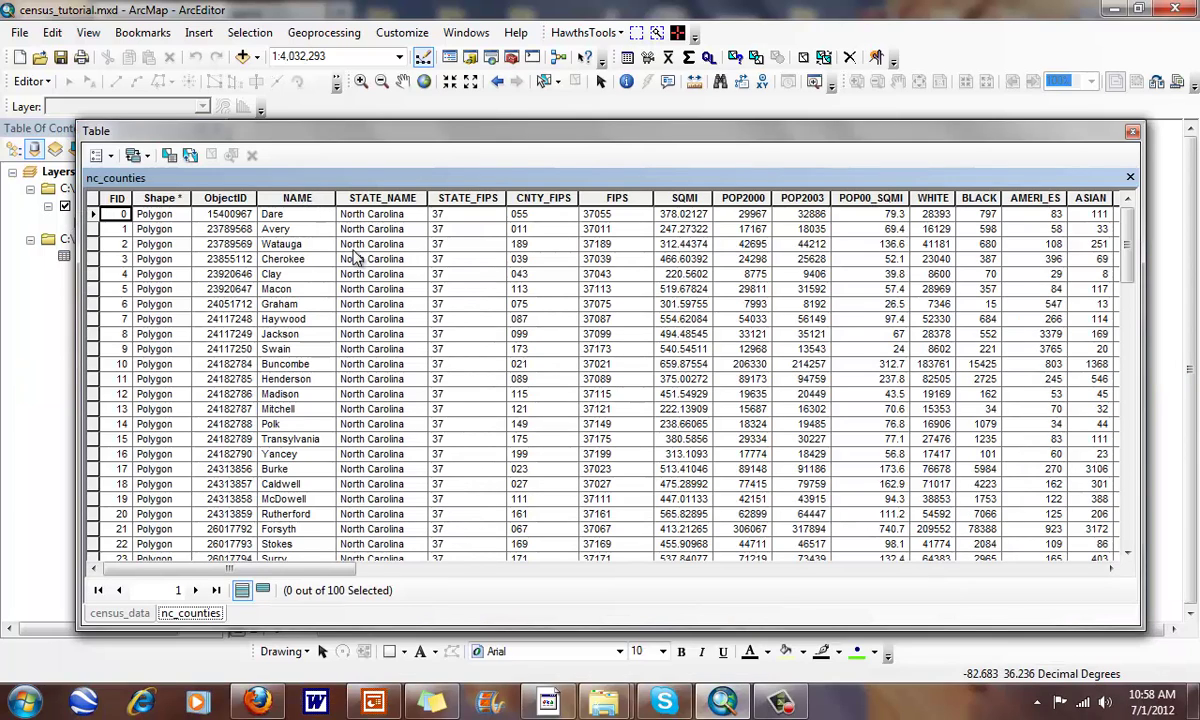
left_click(119, 613)
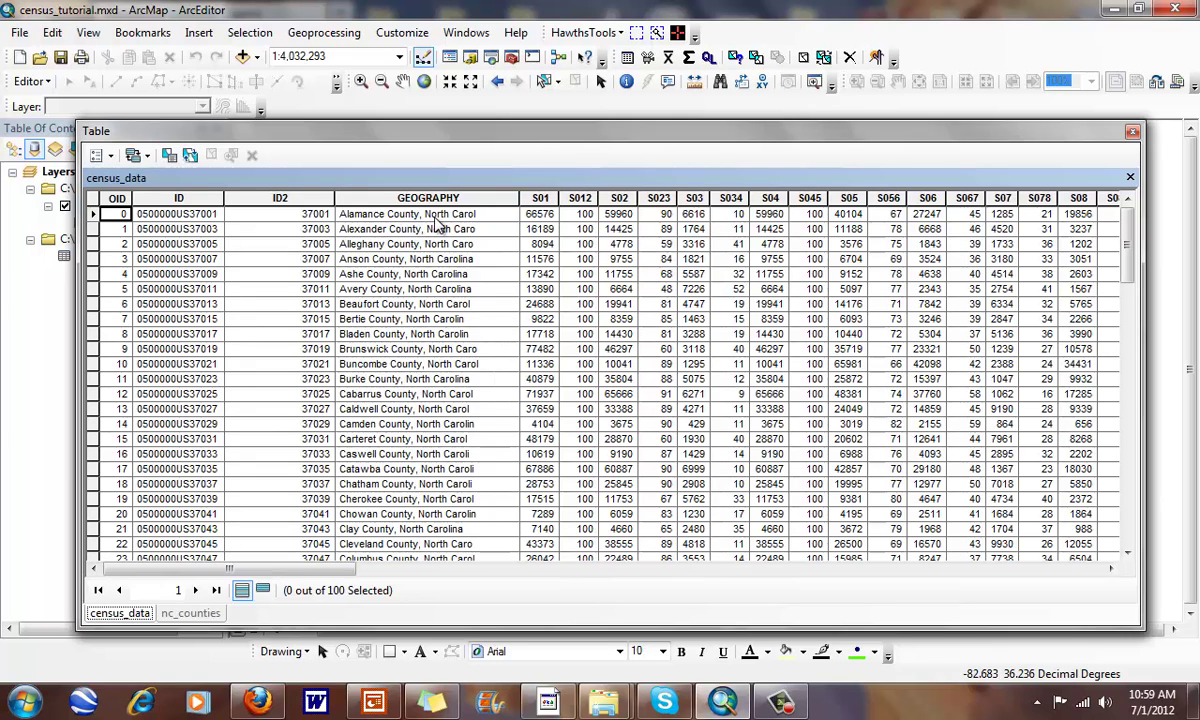
left_click(170, 613)
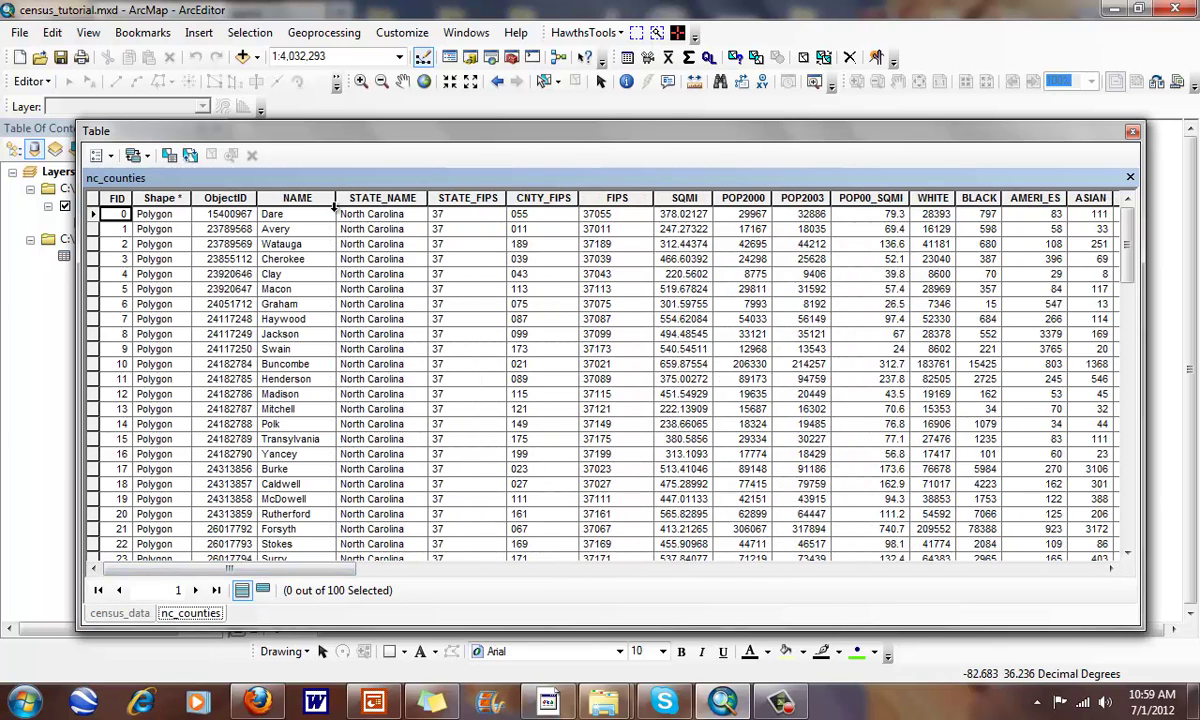
- Sort the nc_counties table by NAME in ascending order and widen the NAME column slightly
right_click(300, 199)
left_click(348, 217)
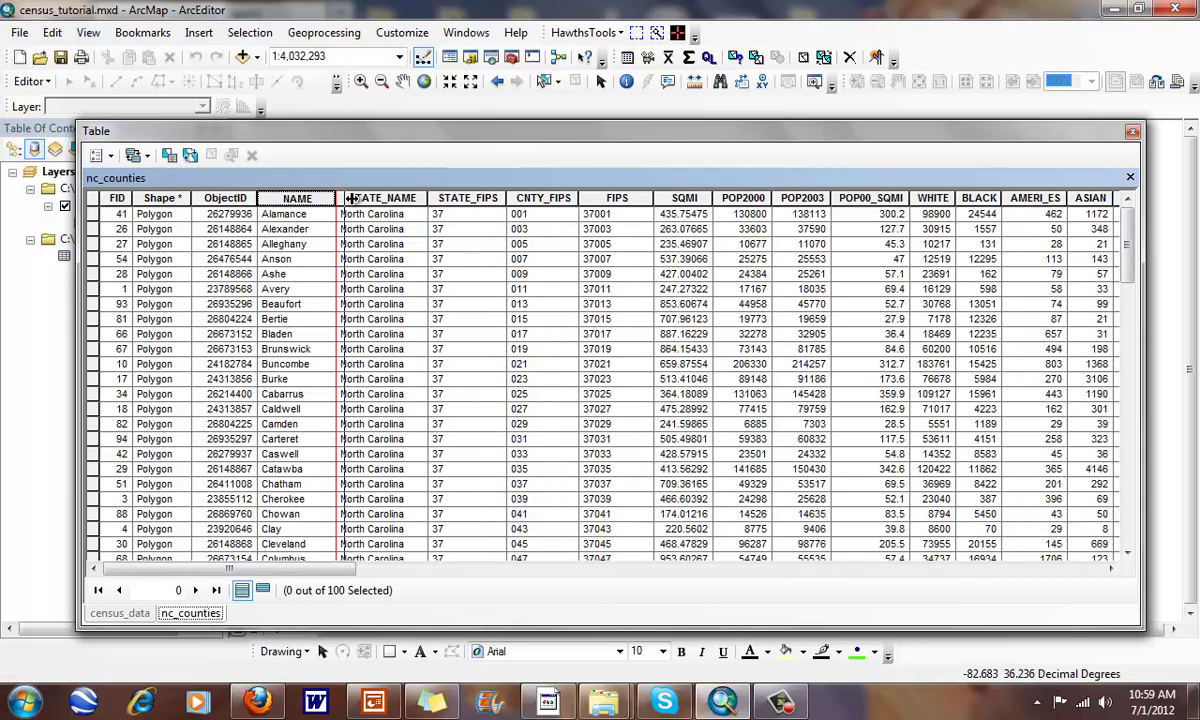
double_click(338, 199)
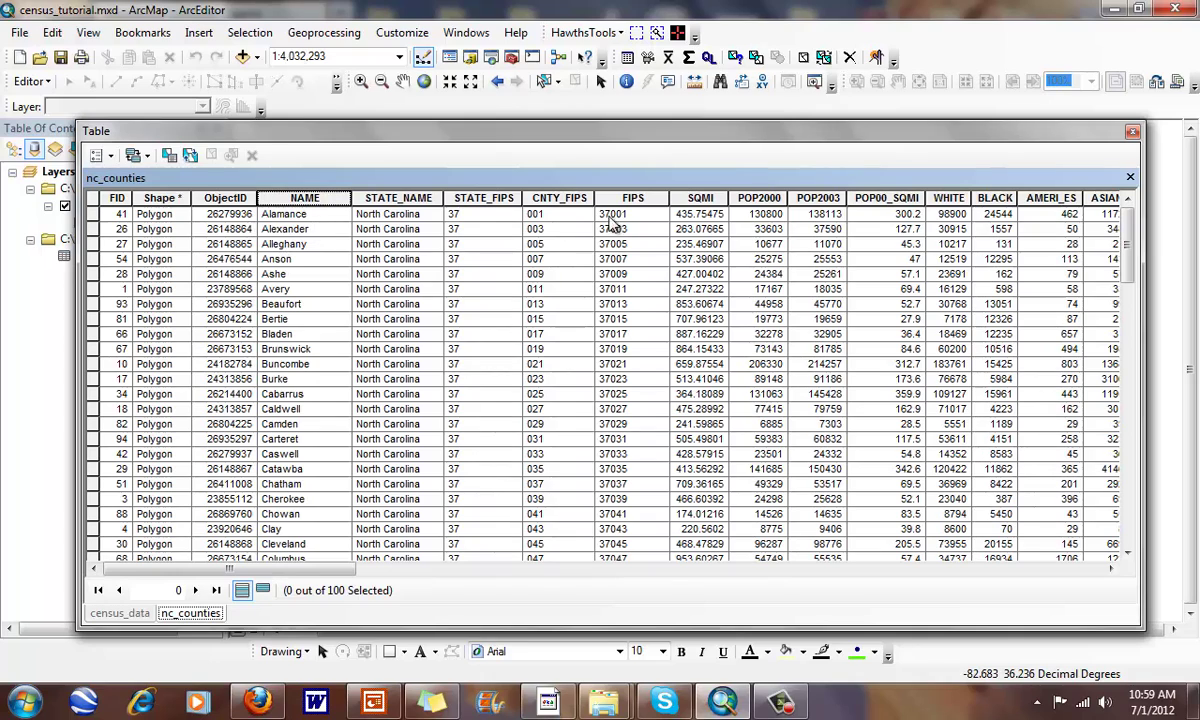
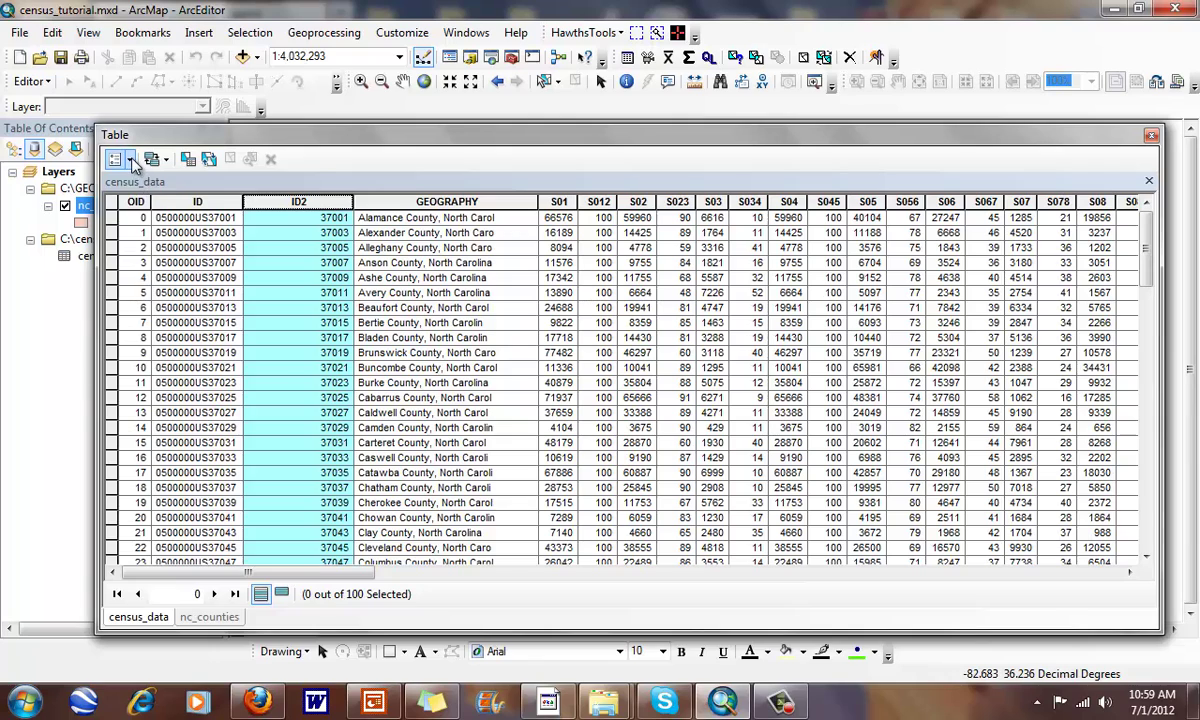
- Add a text field named FIPS with a length of 25 to the census_data table
left_click(130, 162)
left_click(426, 145)
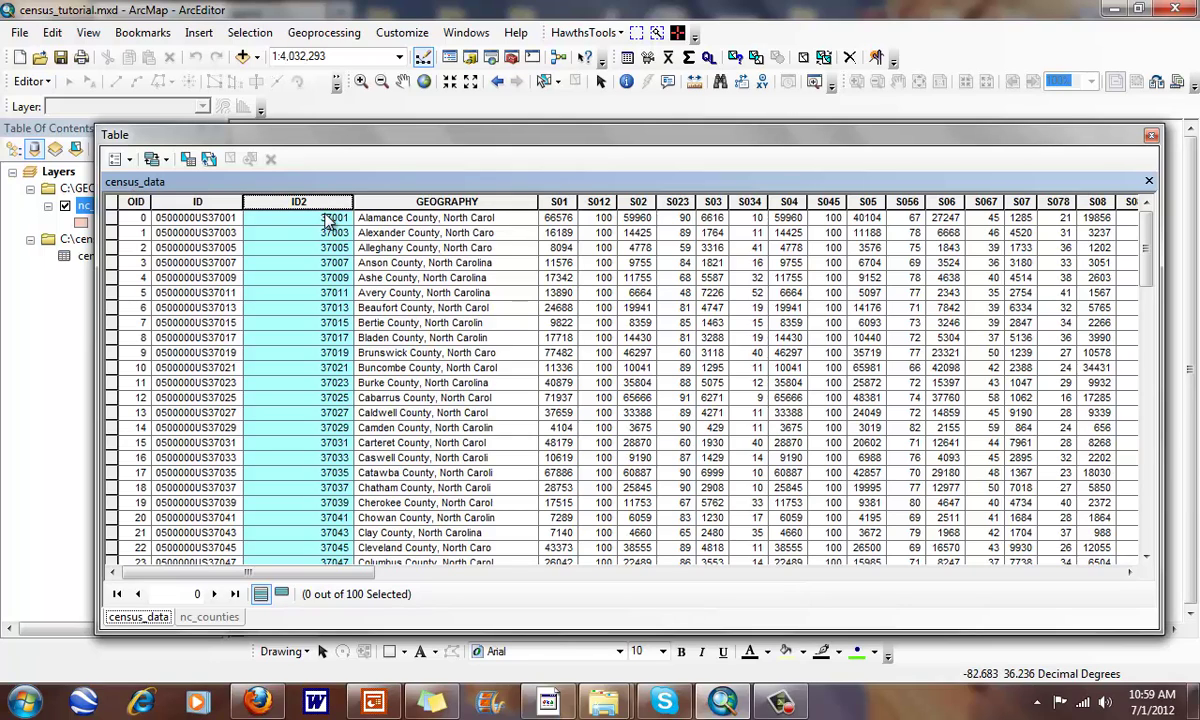
left_click(118, 159)
left_click(160, 290)
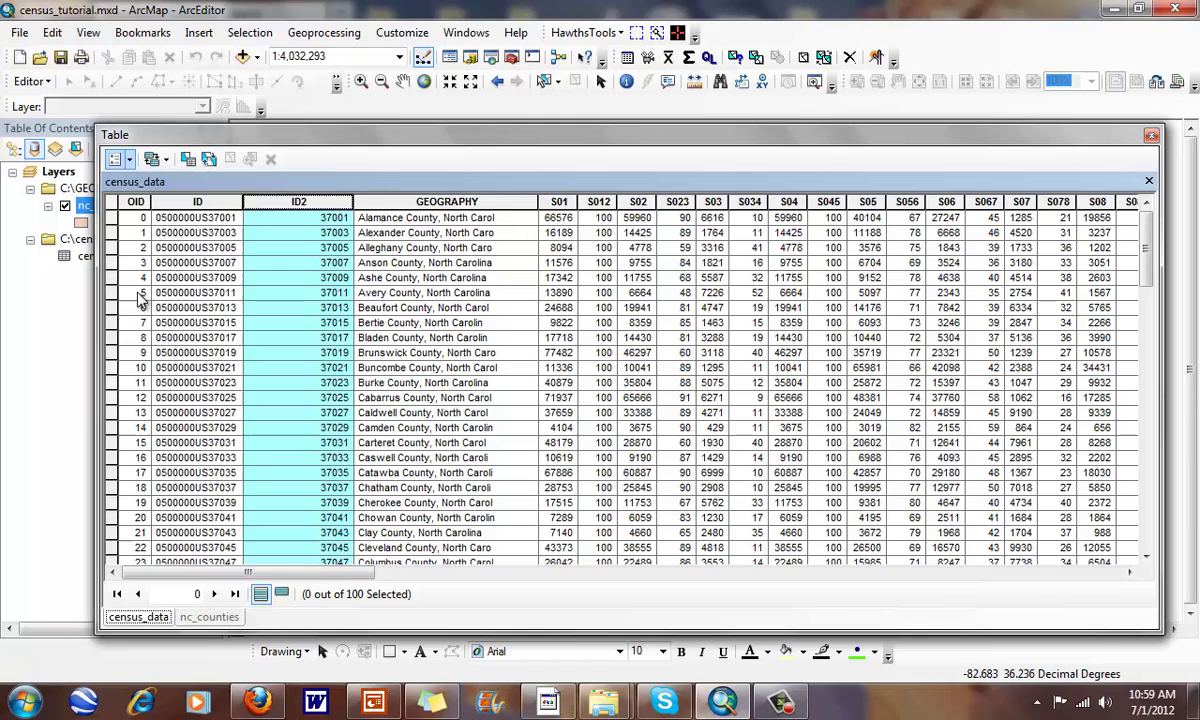
type("FIPS")
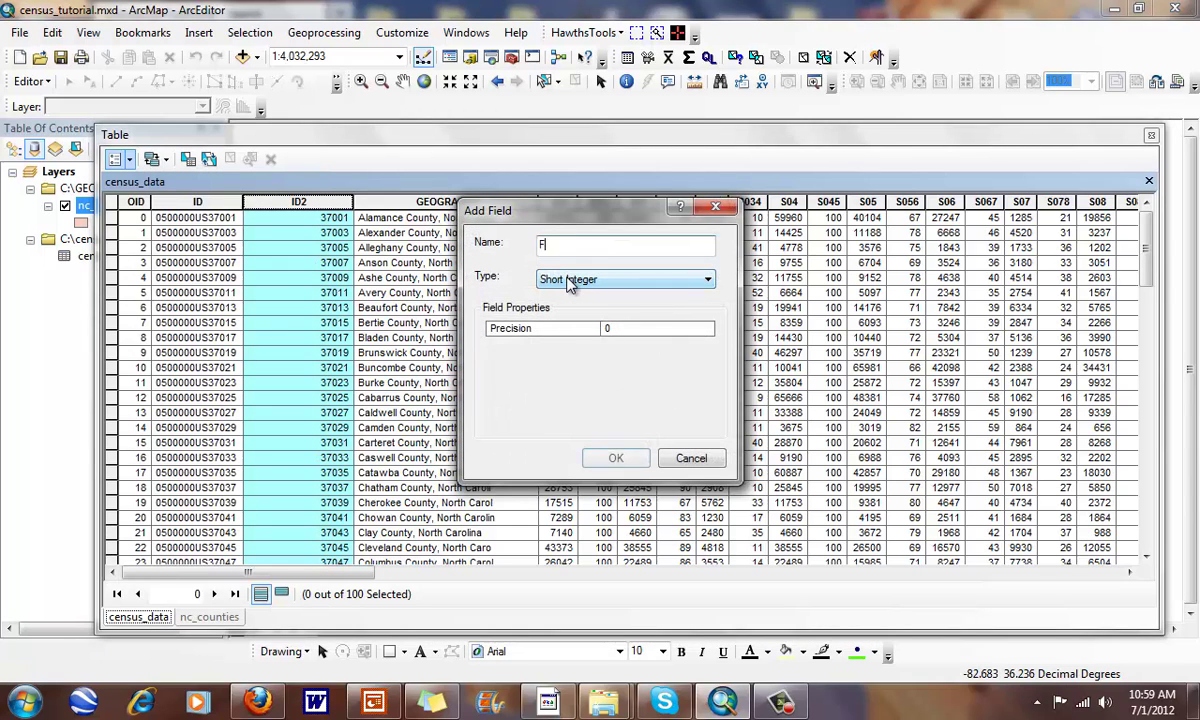
left_click(631, 285)
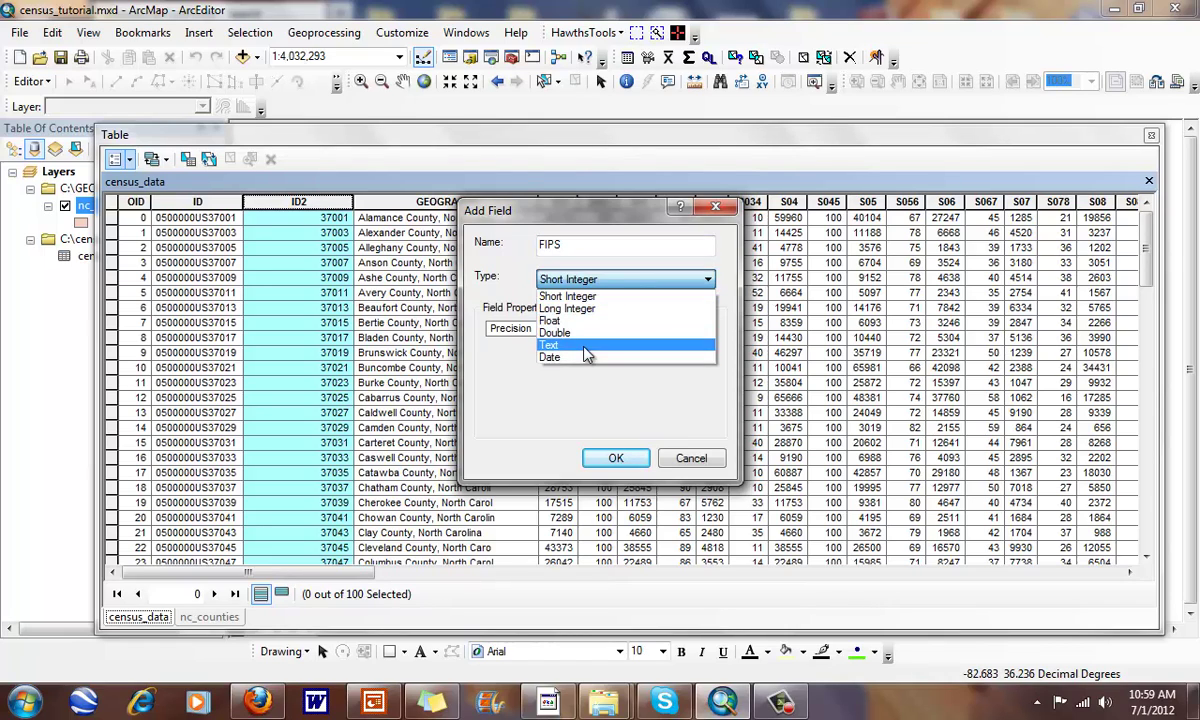
left_click(587, 348)
left_click(633, 331)
double_click(632, 335)
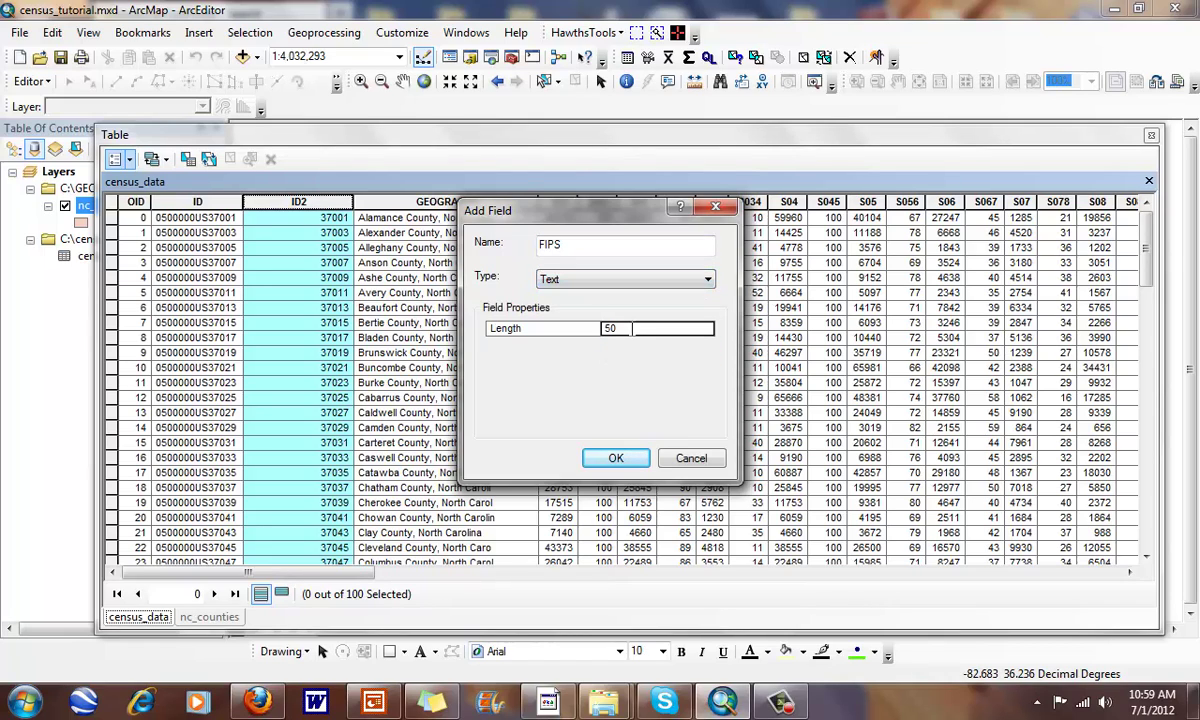
type("25")
left_click(615, 459)
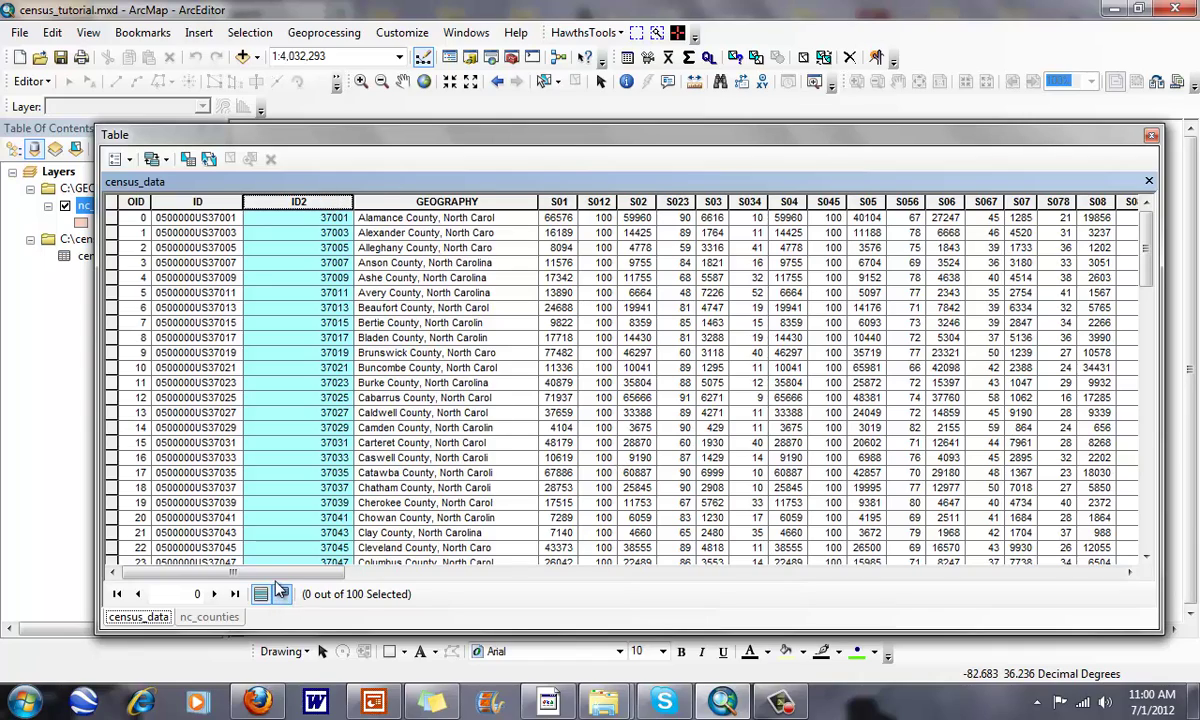
- Fill the FIPS field with the ID2 values using the Field Calculator, compare both columns, and close the table
left_click_drag(270, 580, 1105, 584)
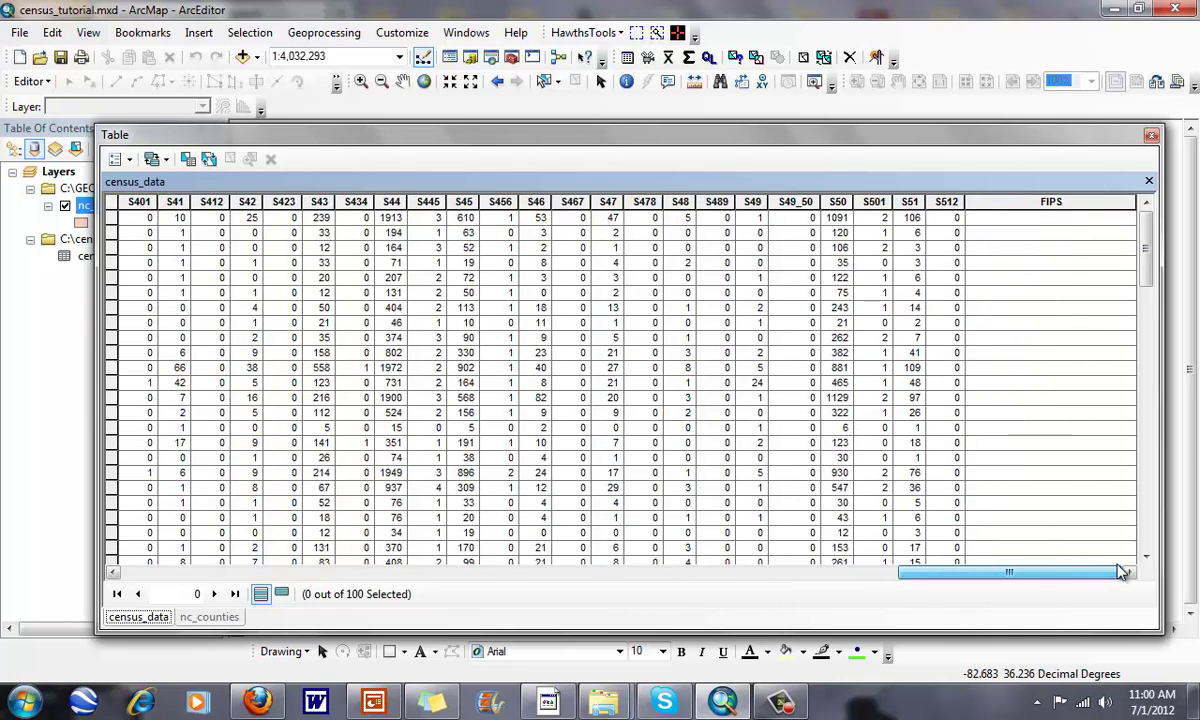
right_click(1013, 202)
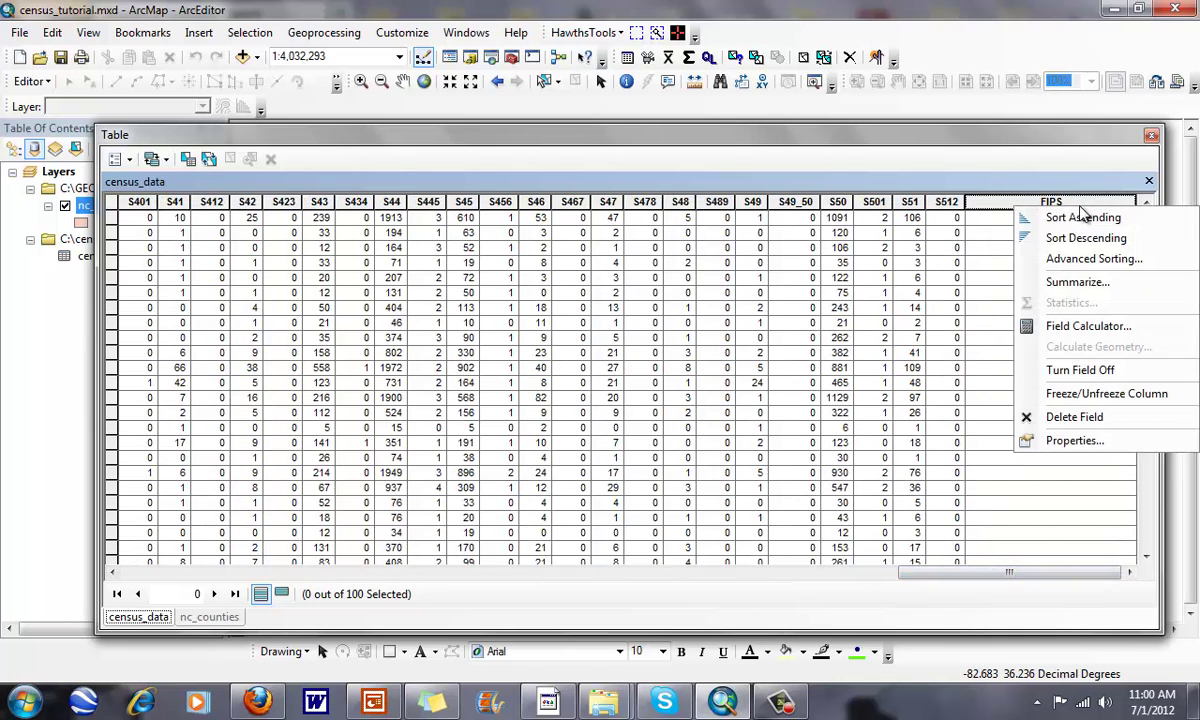
left_click(1086, 327)
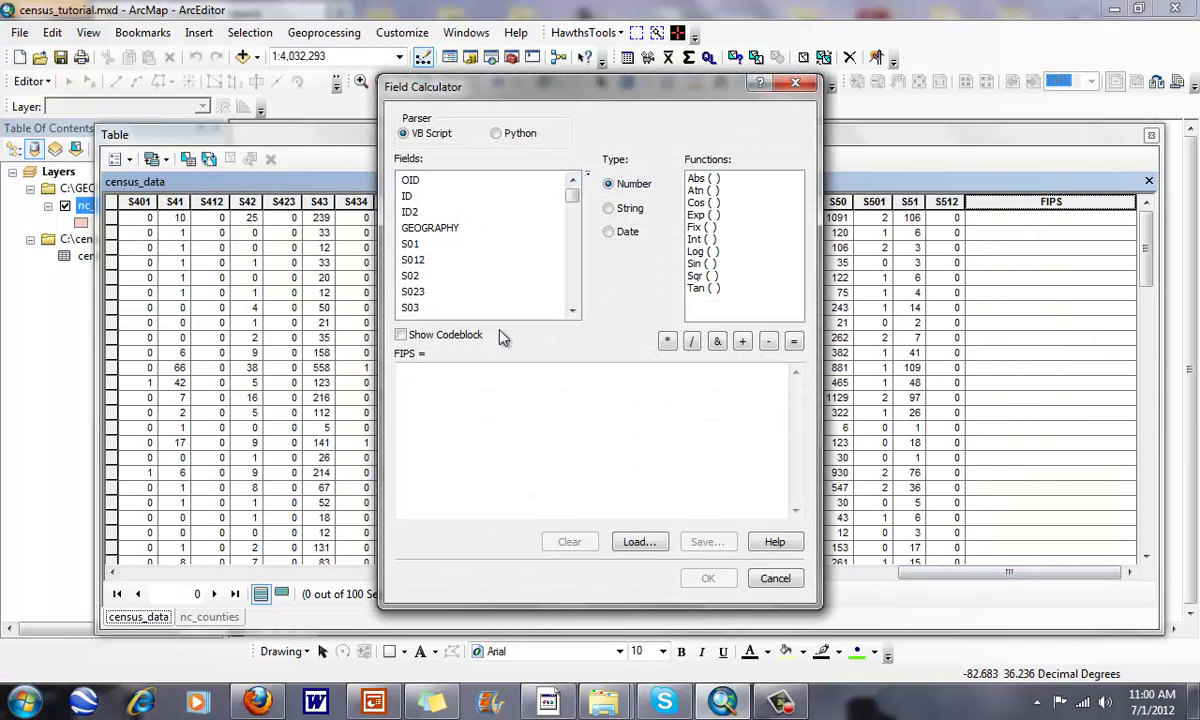
left_click(469, 377)
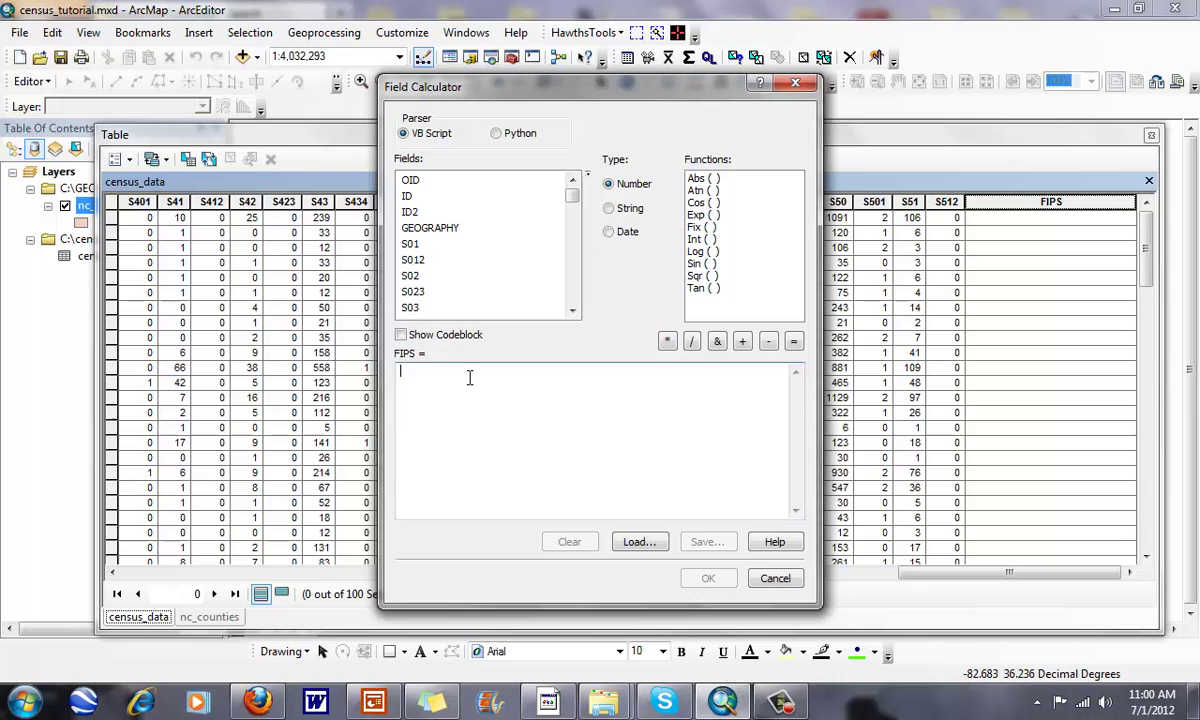
double_click(410, 212)
left_click(705, 578)
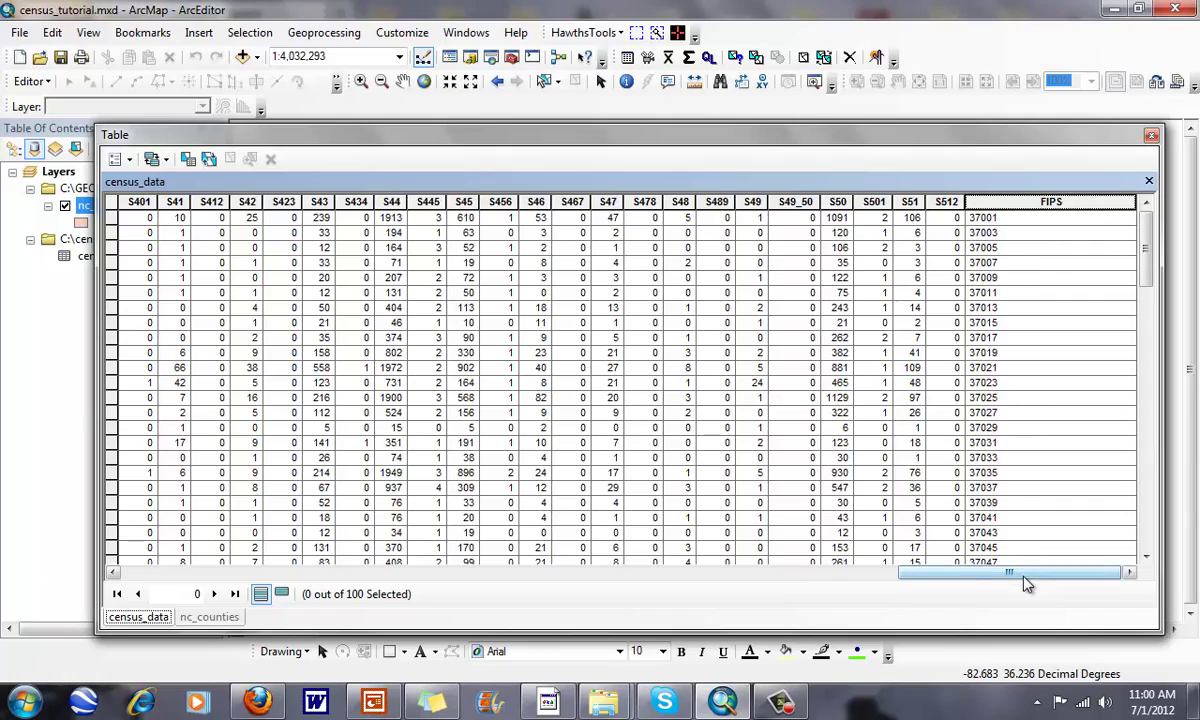
left_click_drag(1026, 574, 230, 578)
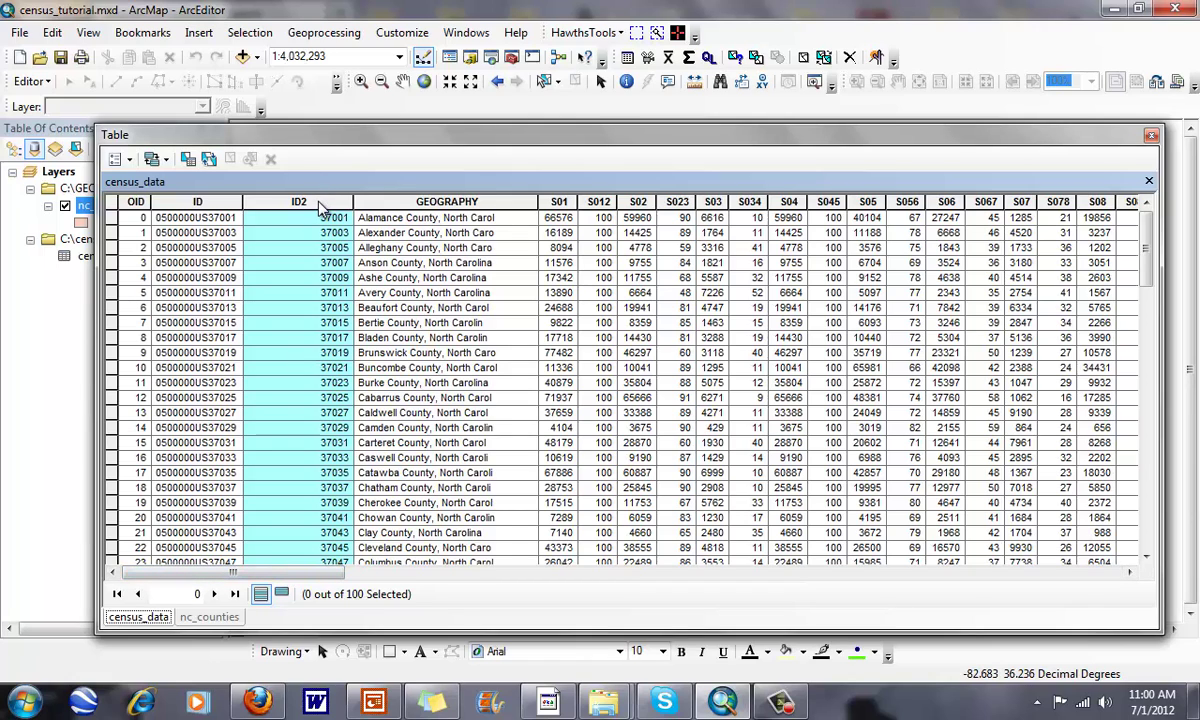
left_click_drag(292, 574, 1065, 574)
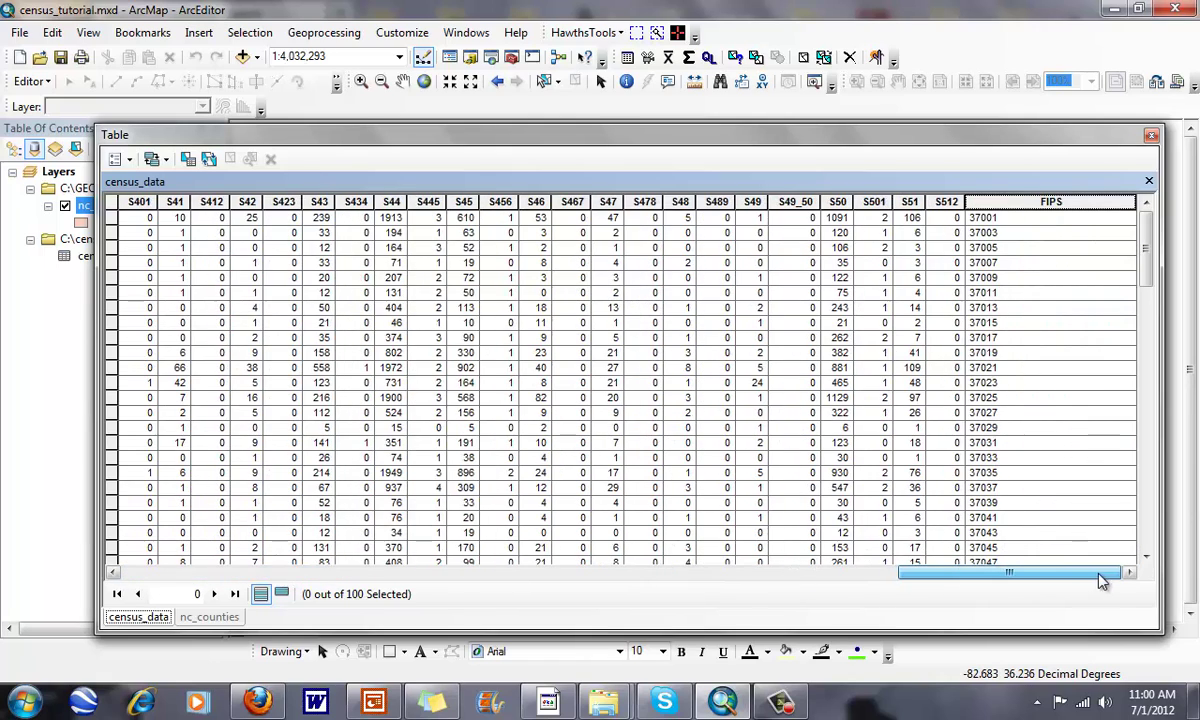
left_click(1150, 137)
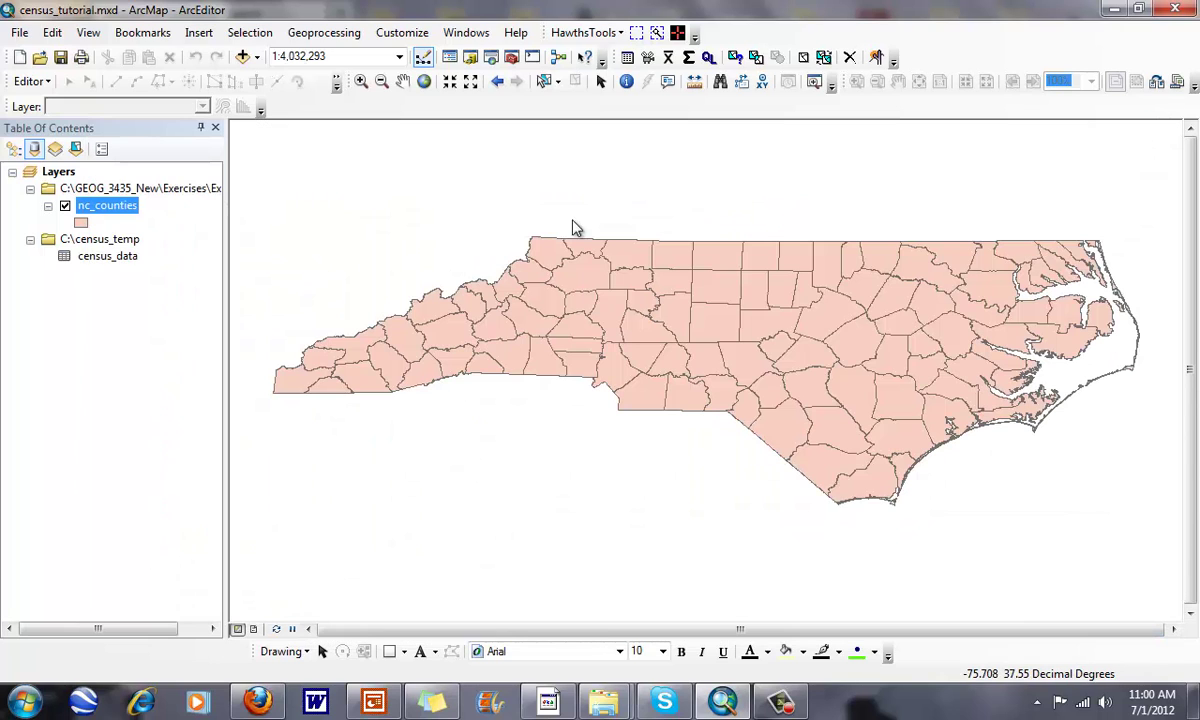
- Join the census_data table to nc_counties on the FIPS field in both, keeping all records and creating an index for the join field
right_click(100, 205)
mouse_move(240, 275)
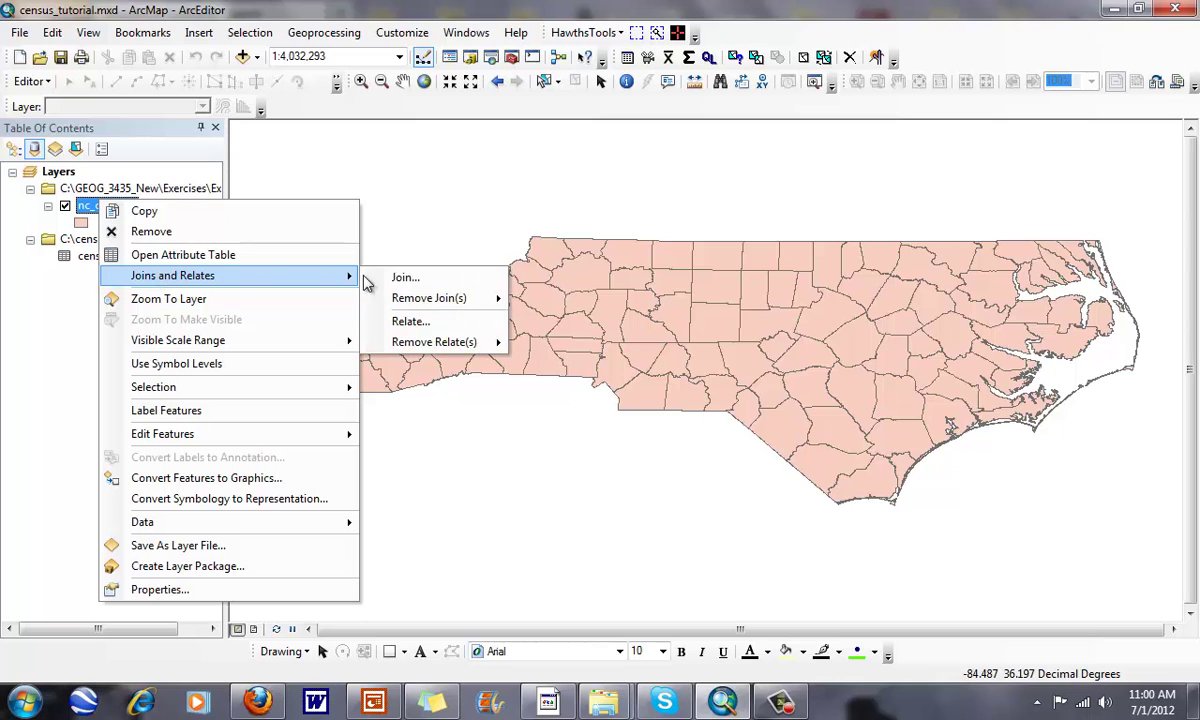
left_click(392, 279)
left_click(754, 231)
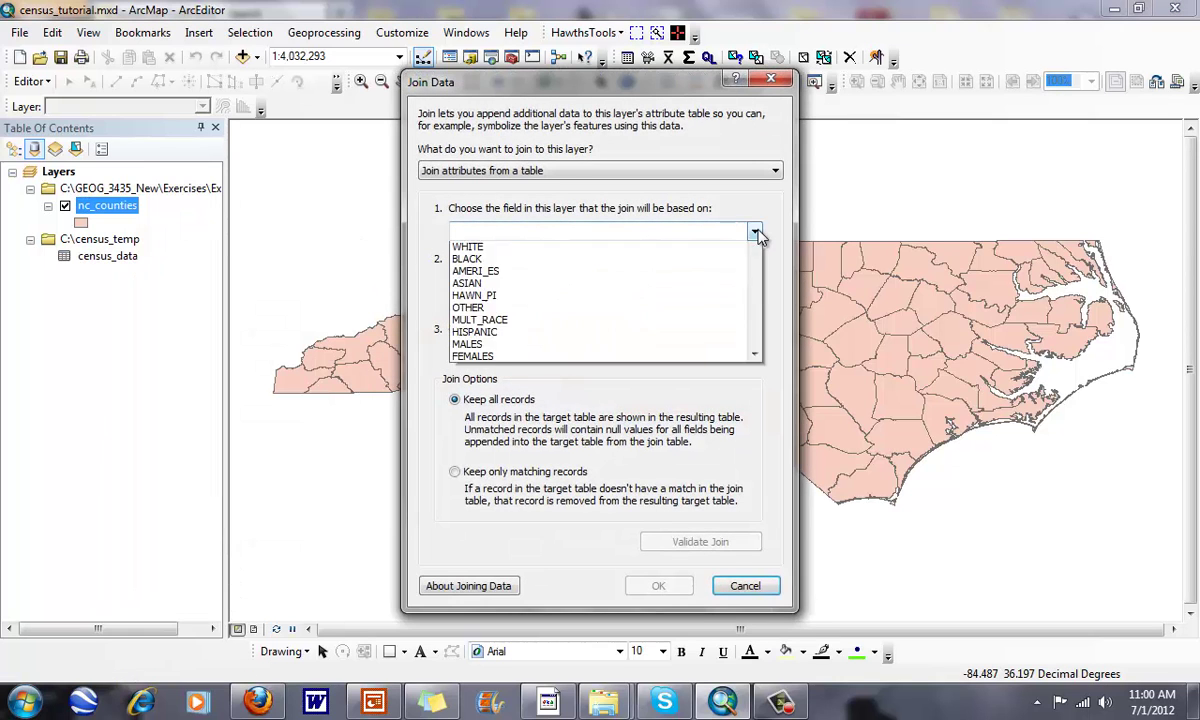
left_click(489, 322)
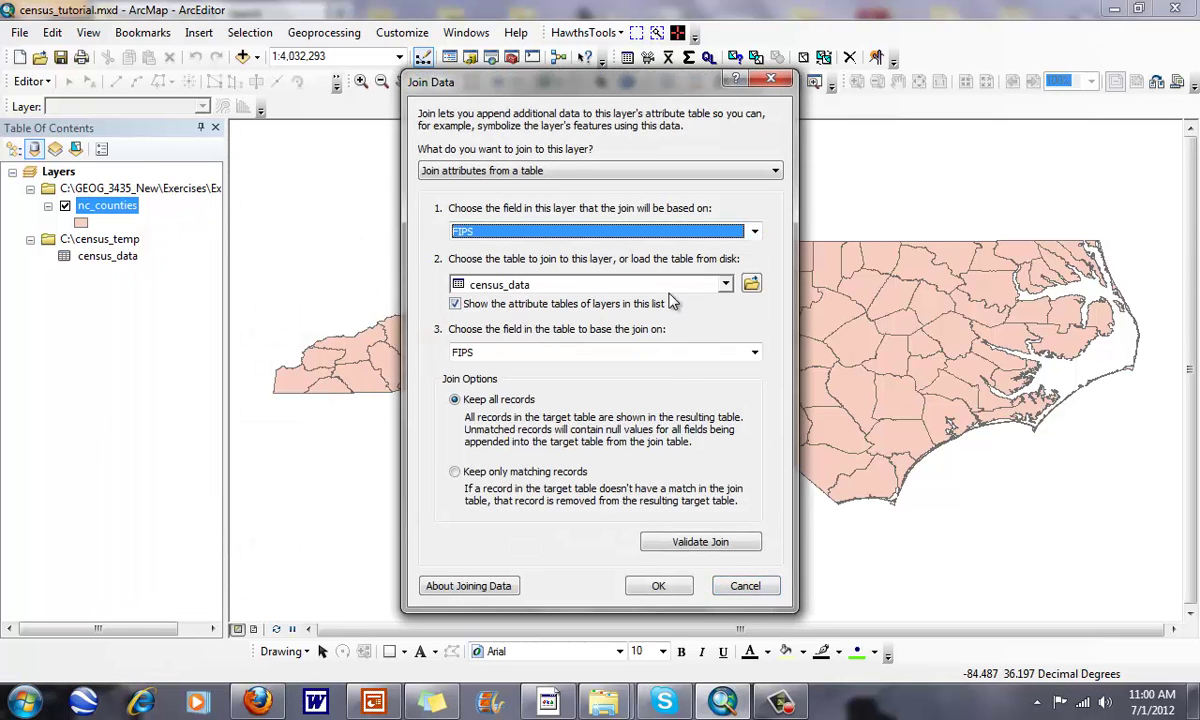
left_click(722, 285)
left_click(724, 284)
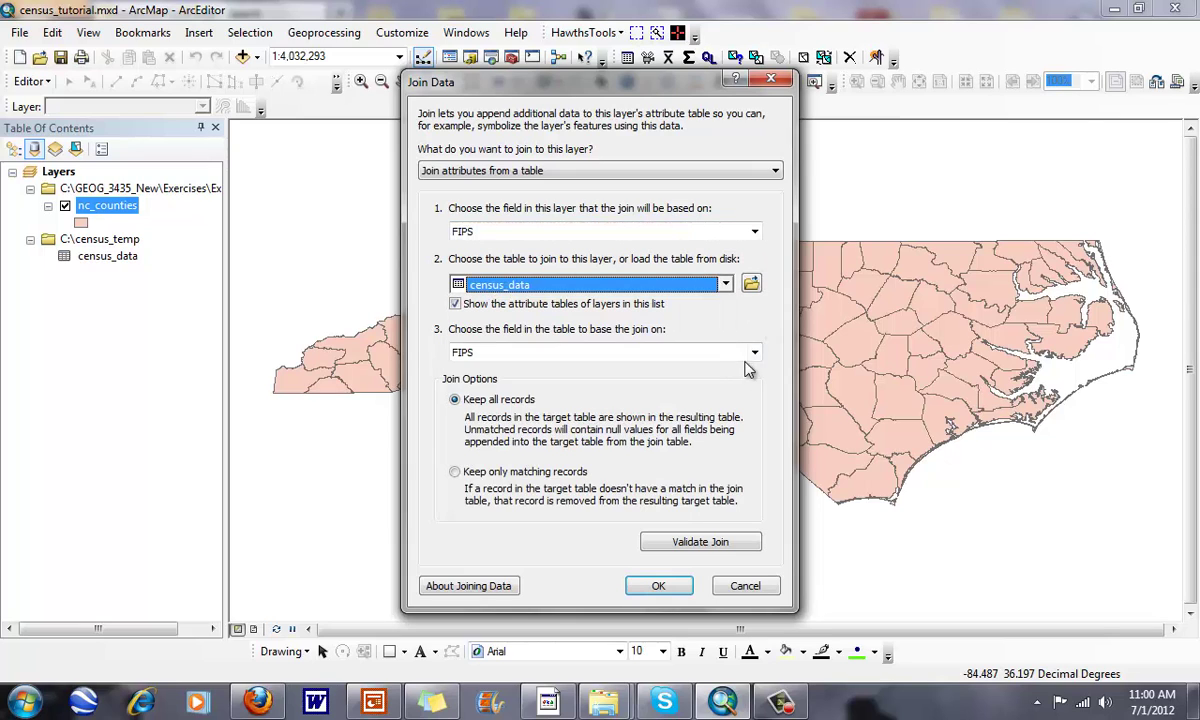
left_click(716, 354)
left_click(581, 397)
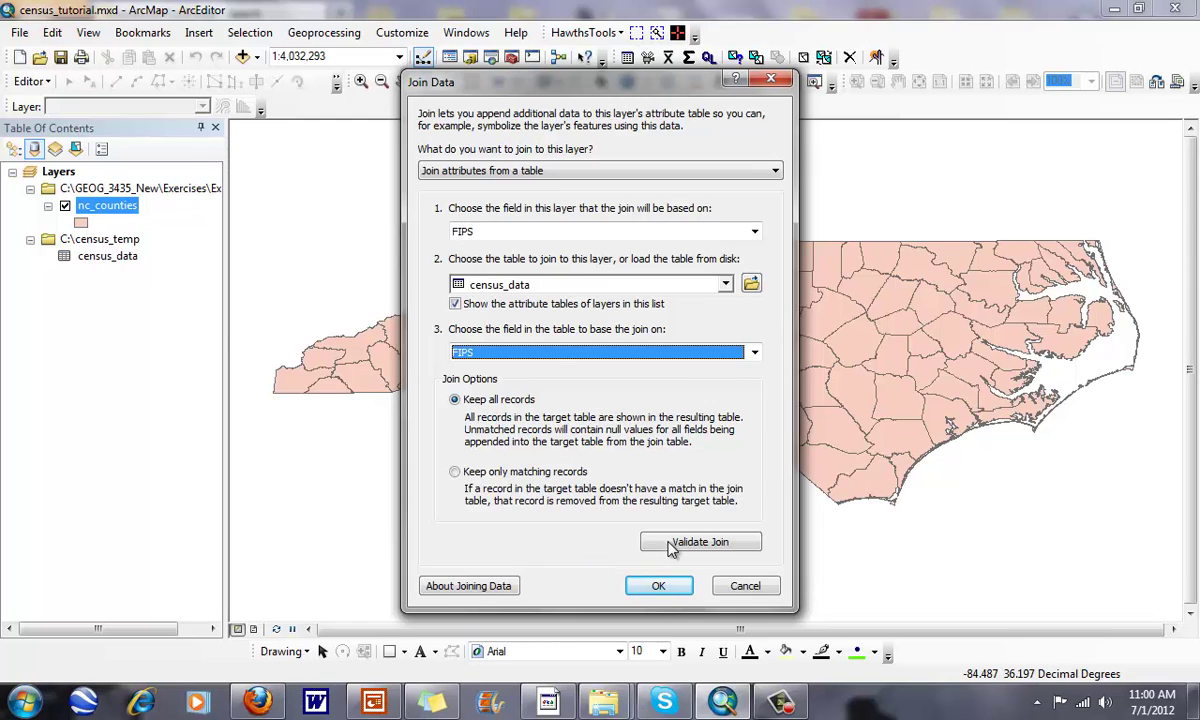
left_click(659, 588)
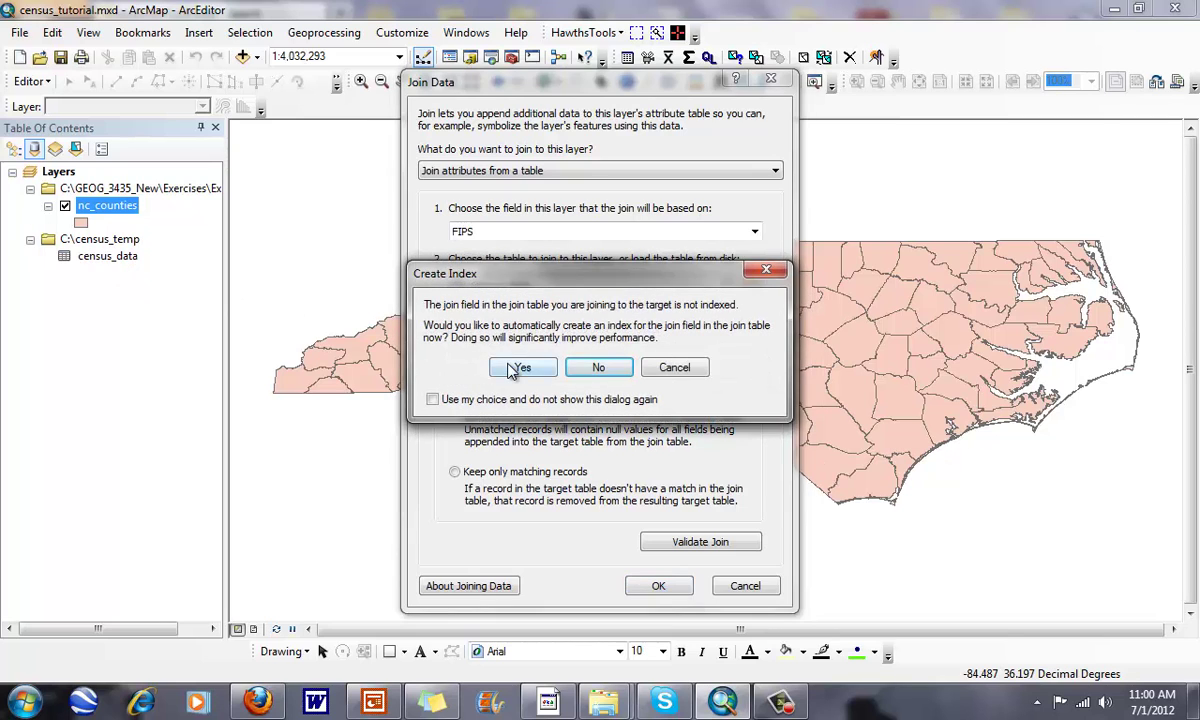
left_click(520, 368)
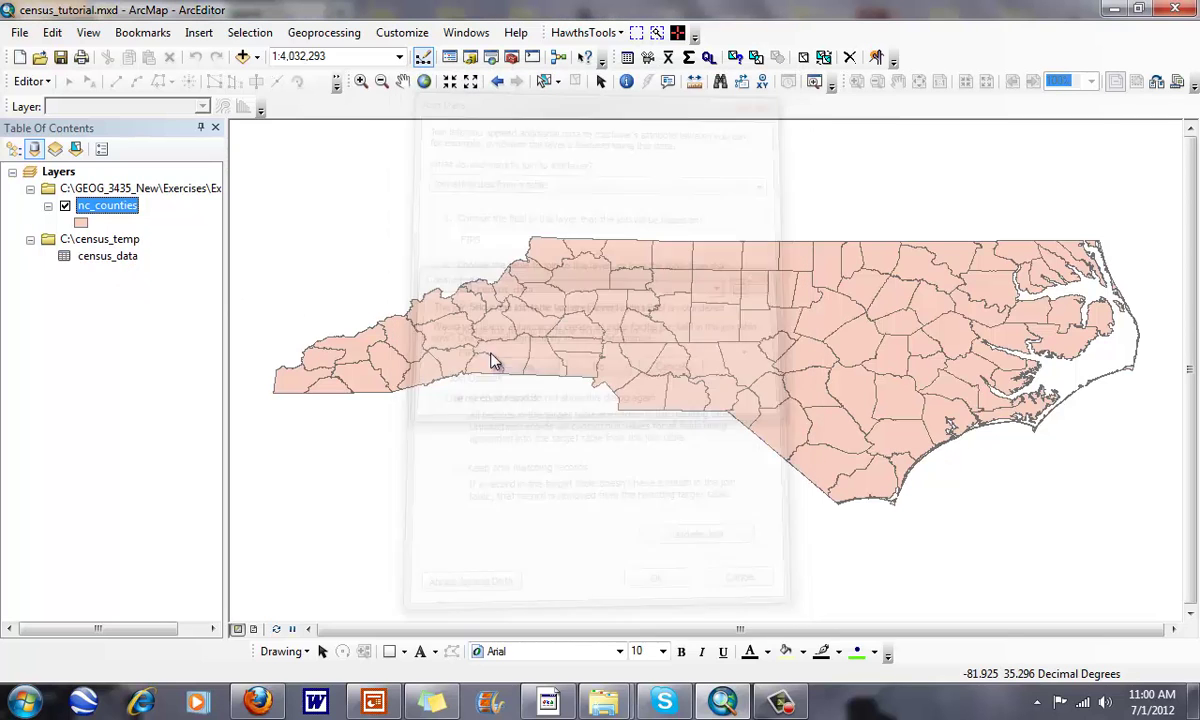
- Open the census_data table, widen the S056 column to review its percentages, and close the table
right_click(108, 258)
left_click(150, 263)
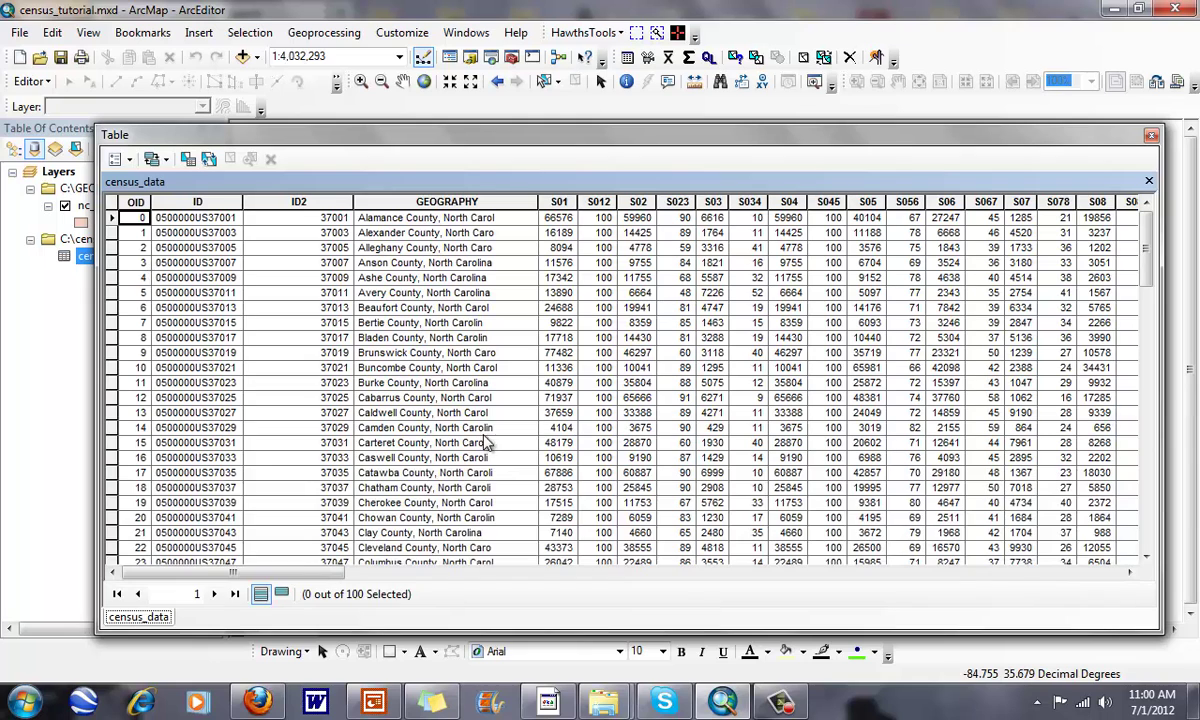
left_click_drag(318, 573, 340, 576)
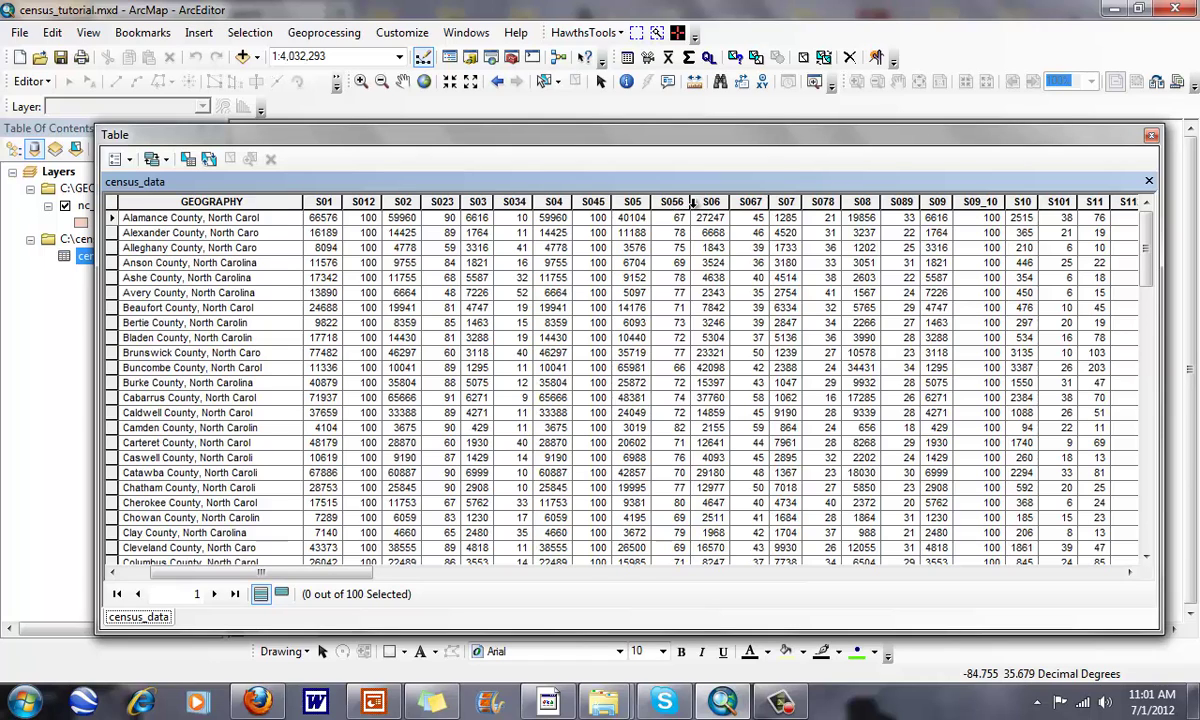
left_click_drag(691, 203, 728, 202)
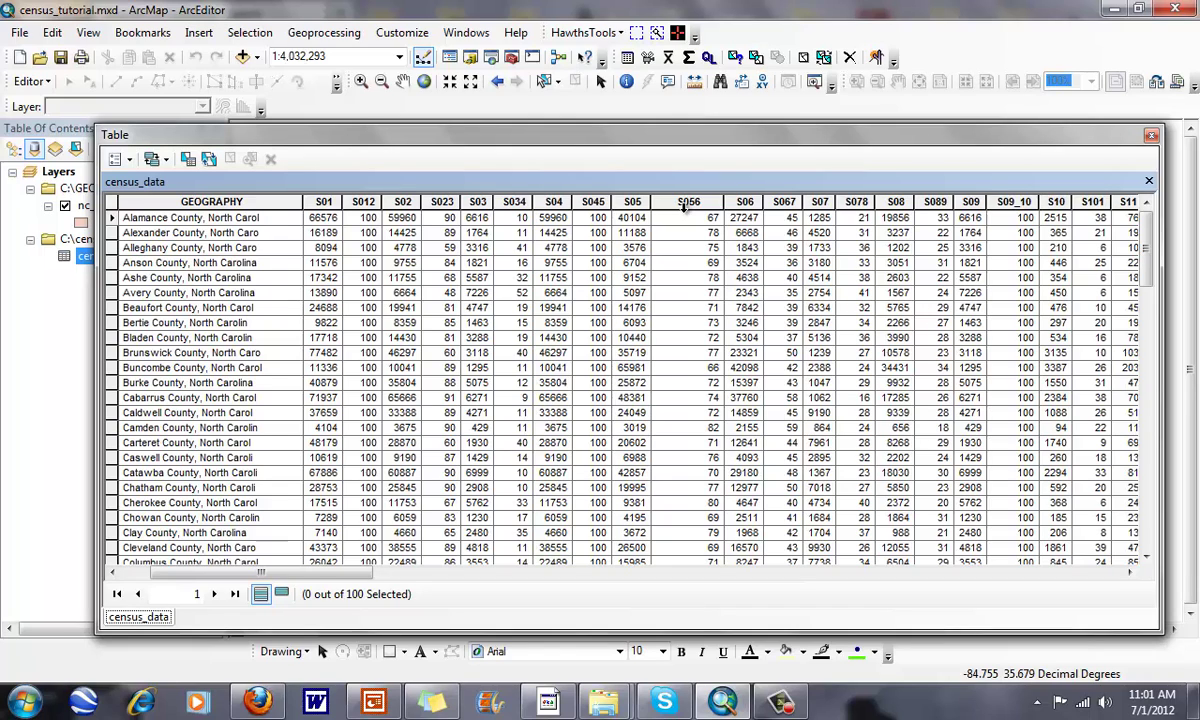
left_click(1151, 134)
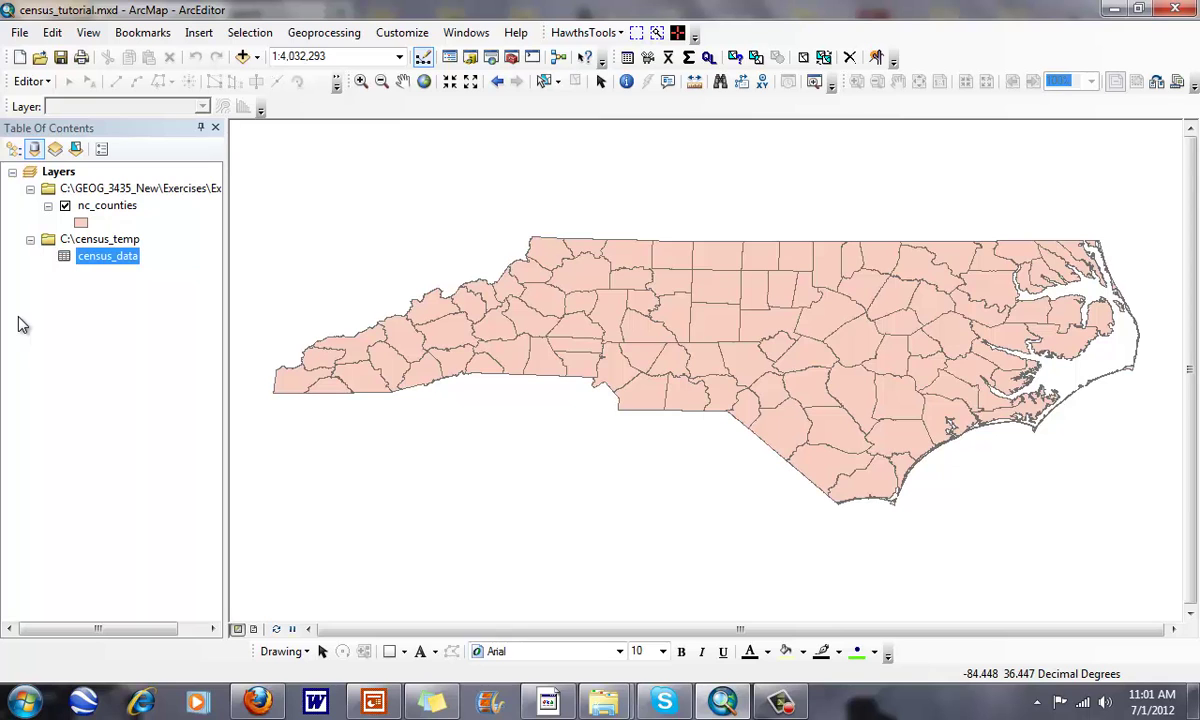
- Open the nc_counties attribute table and sort it by NAME in ascending order
right_click(104, 207)
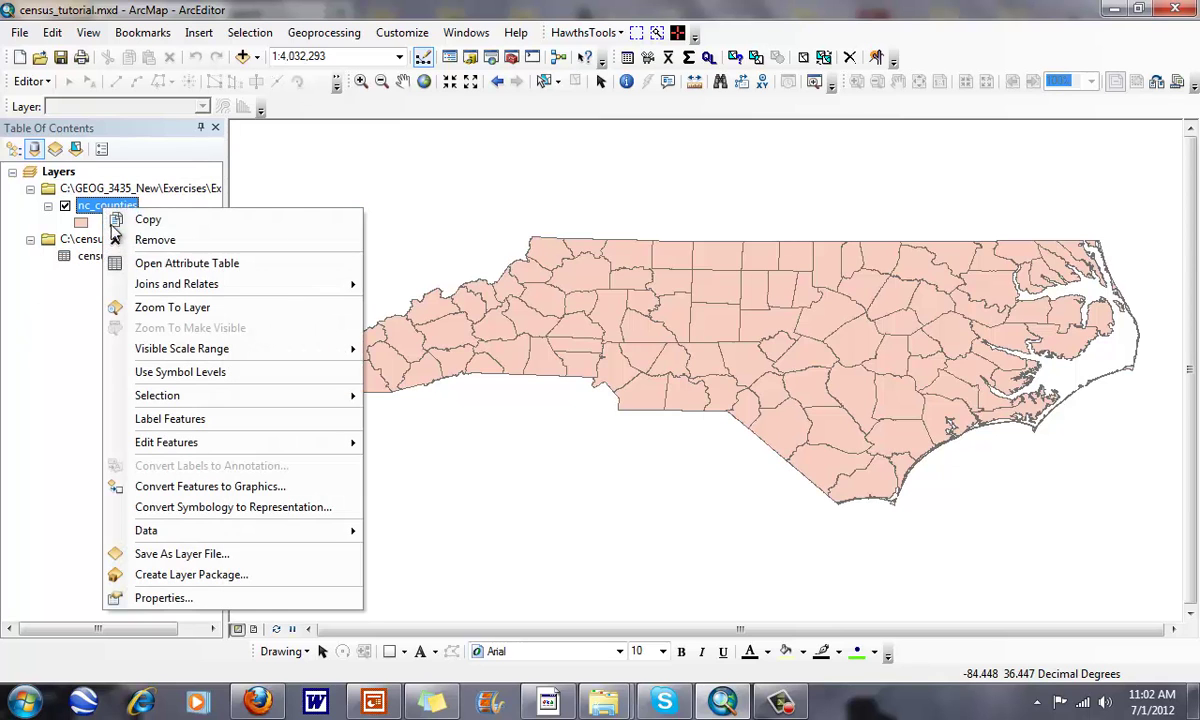
left_click(150, 263)
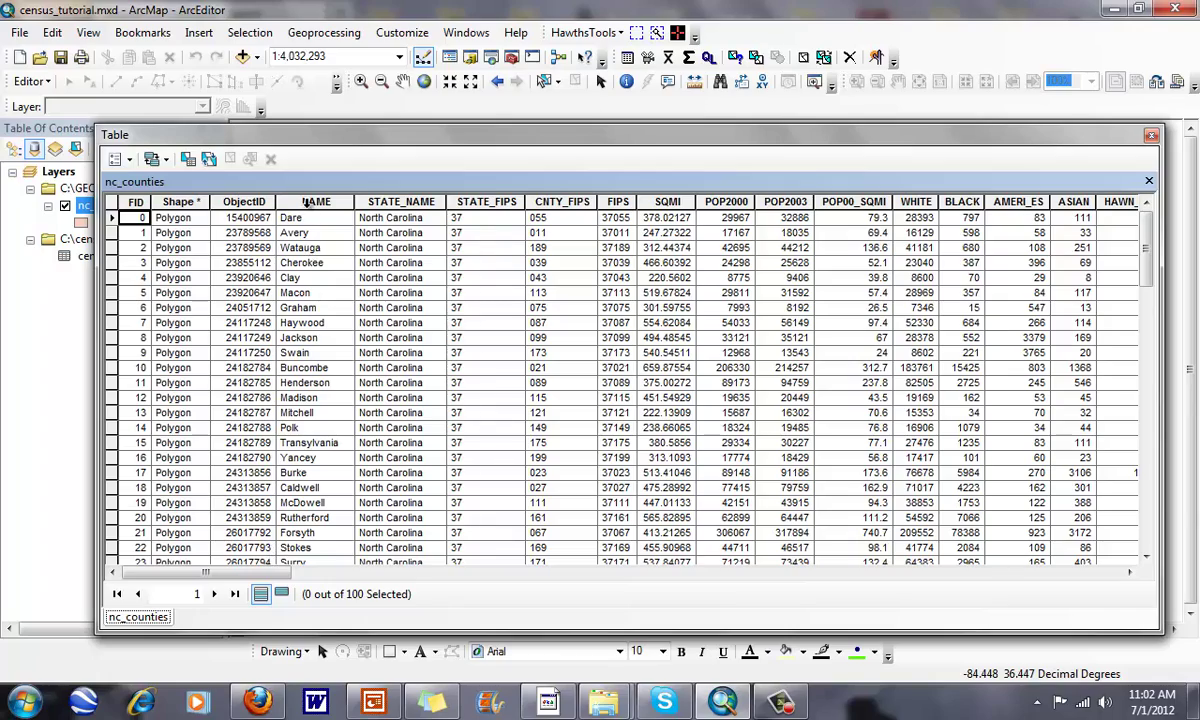
right_click(313, 205)
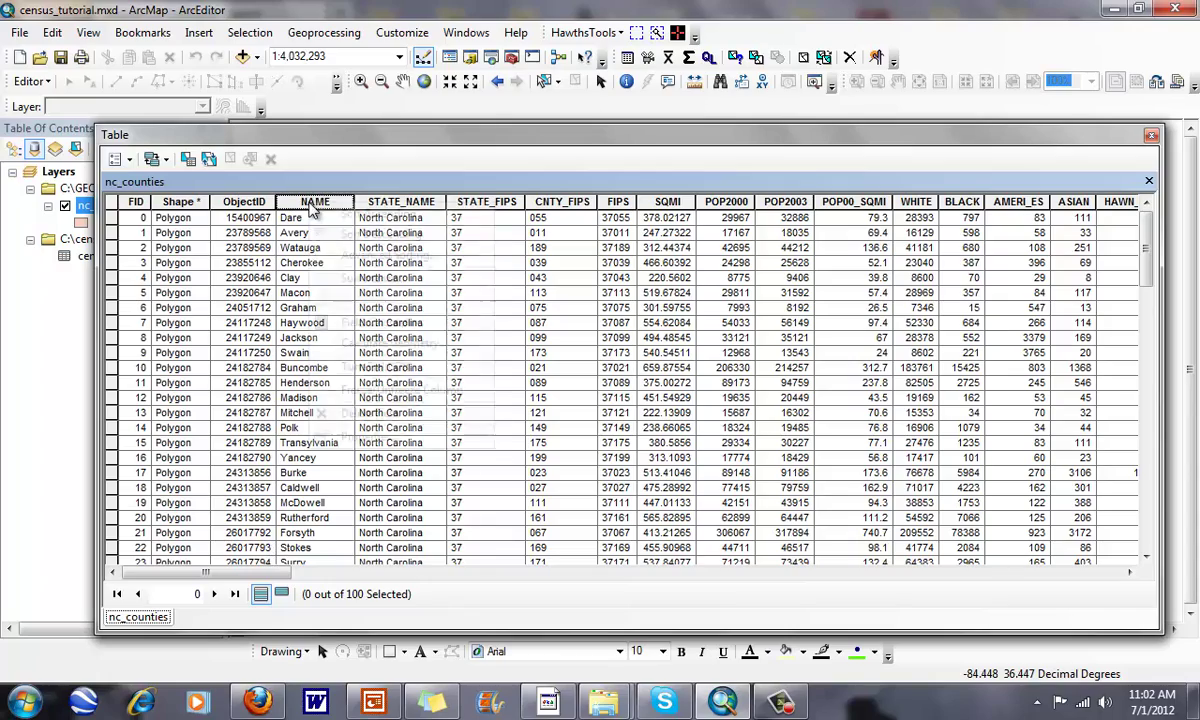
left_click(325, 211)
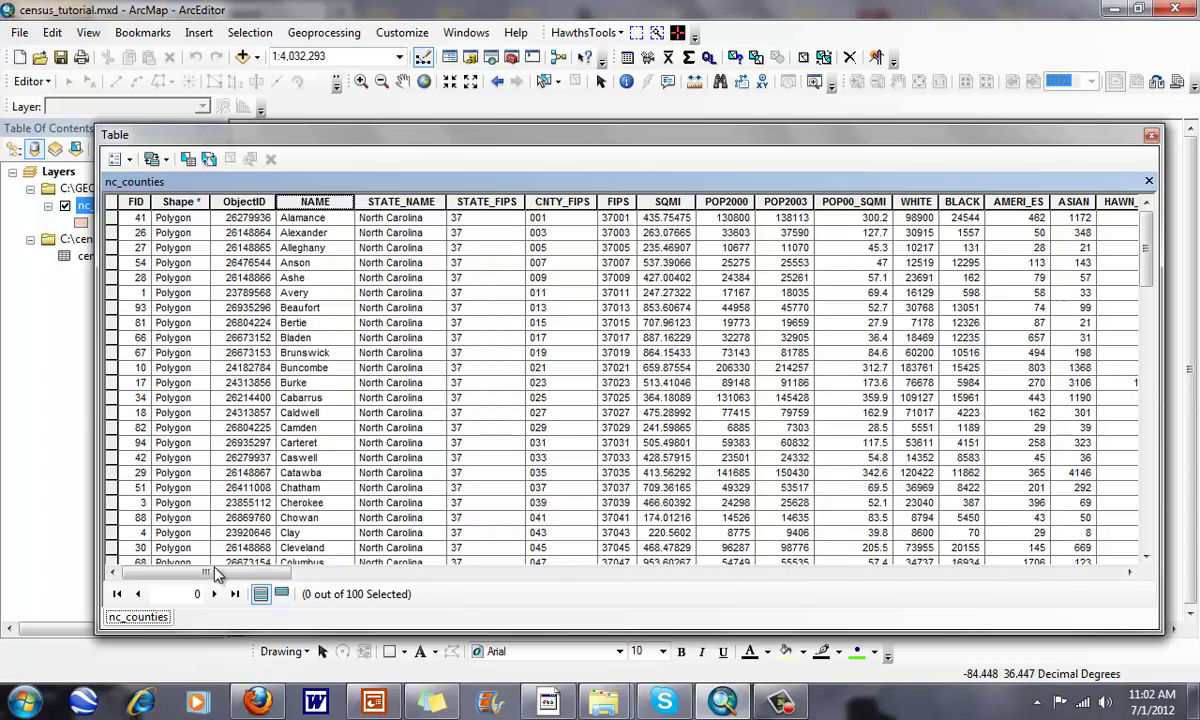
- Check the joined census fields in the nc_counties table, highlight the S056 column, and close the table
left_click_drag(215, 573, 545, 573)
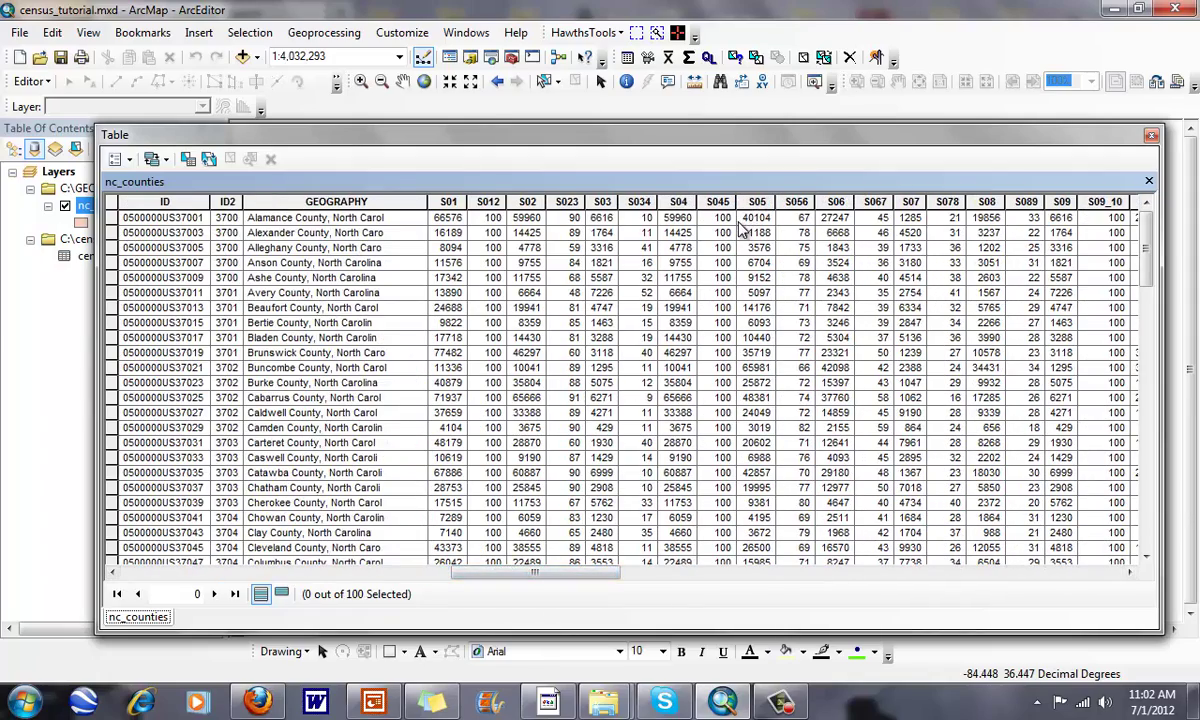
left_click(796, 202)
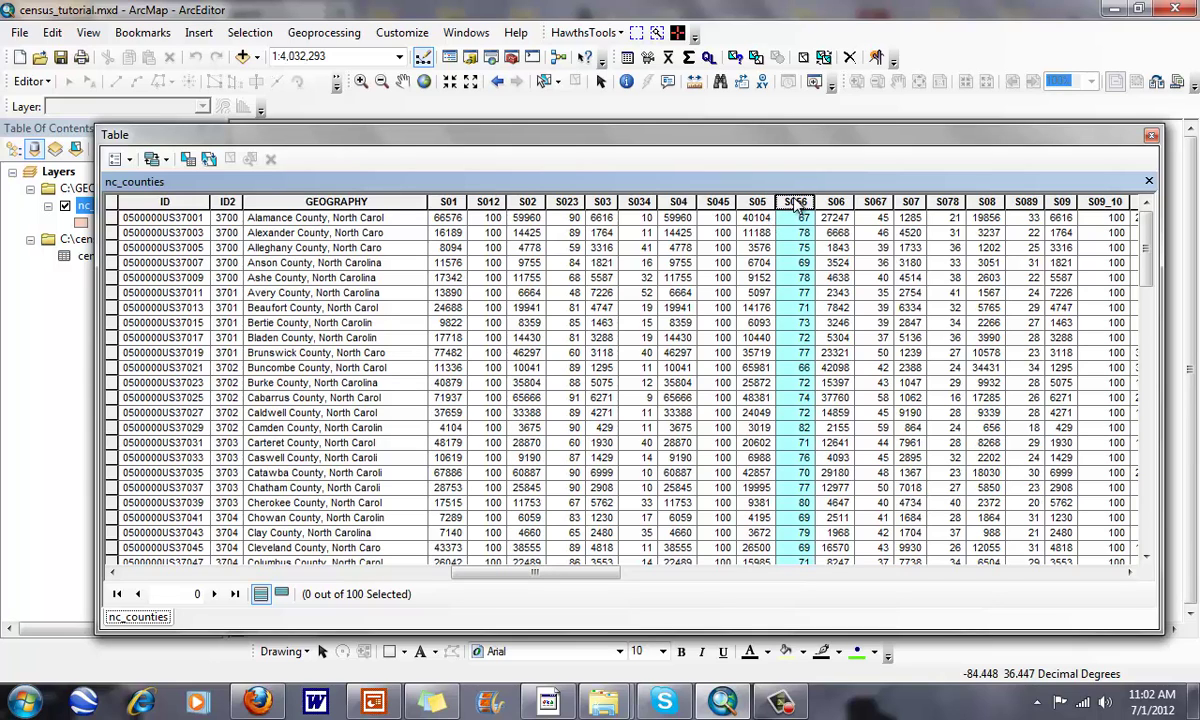
left_click(1151, 134)
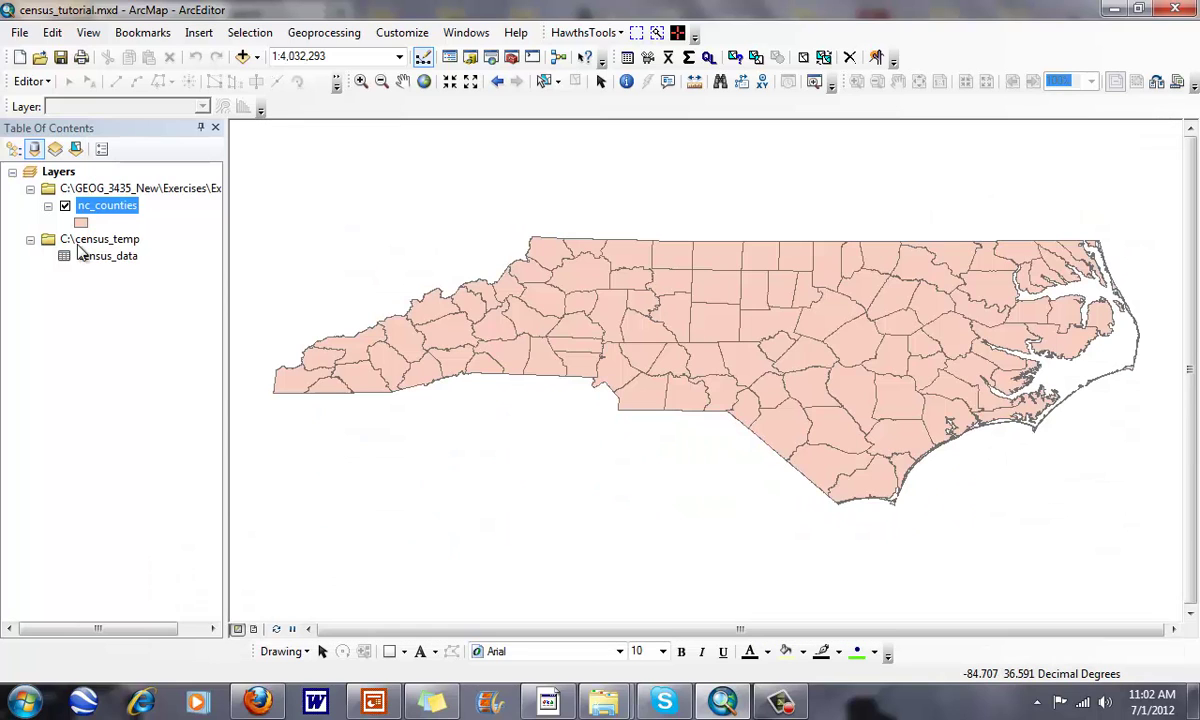
- Symbolize the nc_counties layer by quantities with graduated colors, using S056 as the value field
double_click(102, 205)
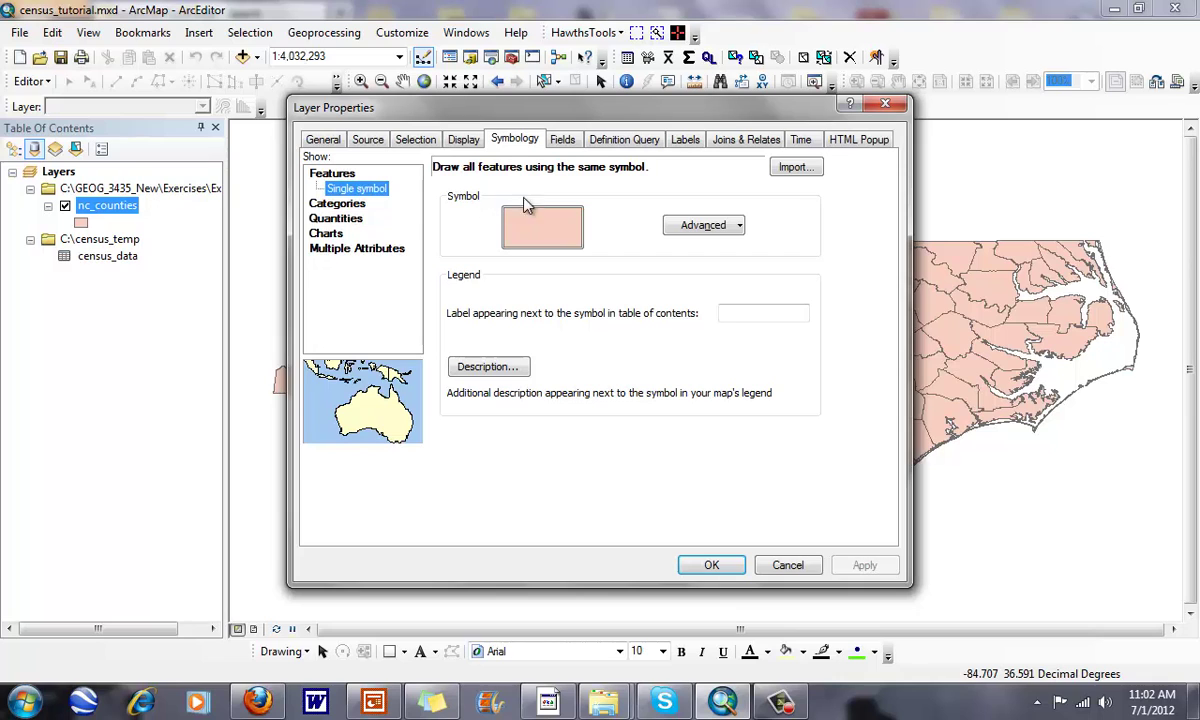
left_click(333, 218)
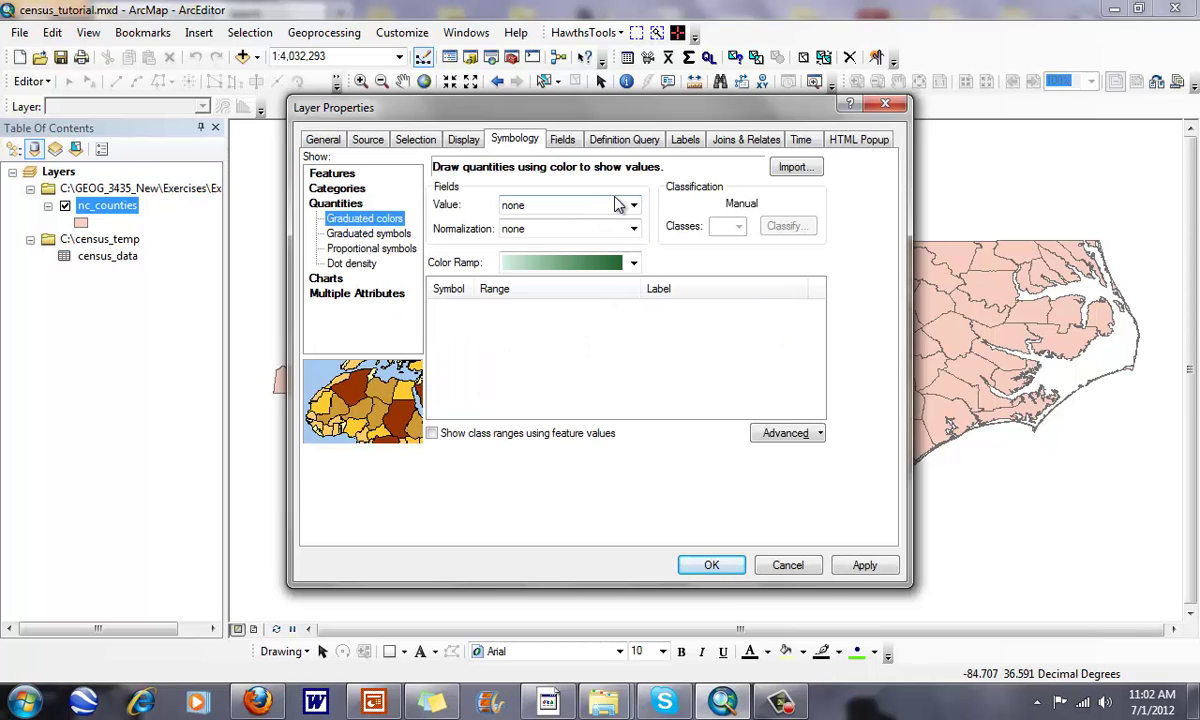
left_click(633, 204)
left_click_drag(632, 246, 635, 320)
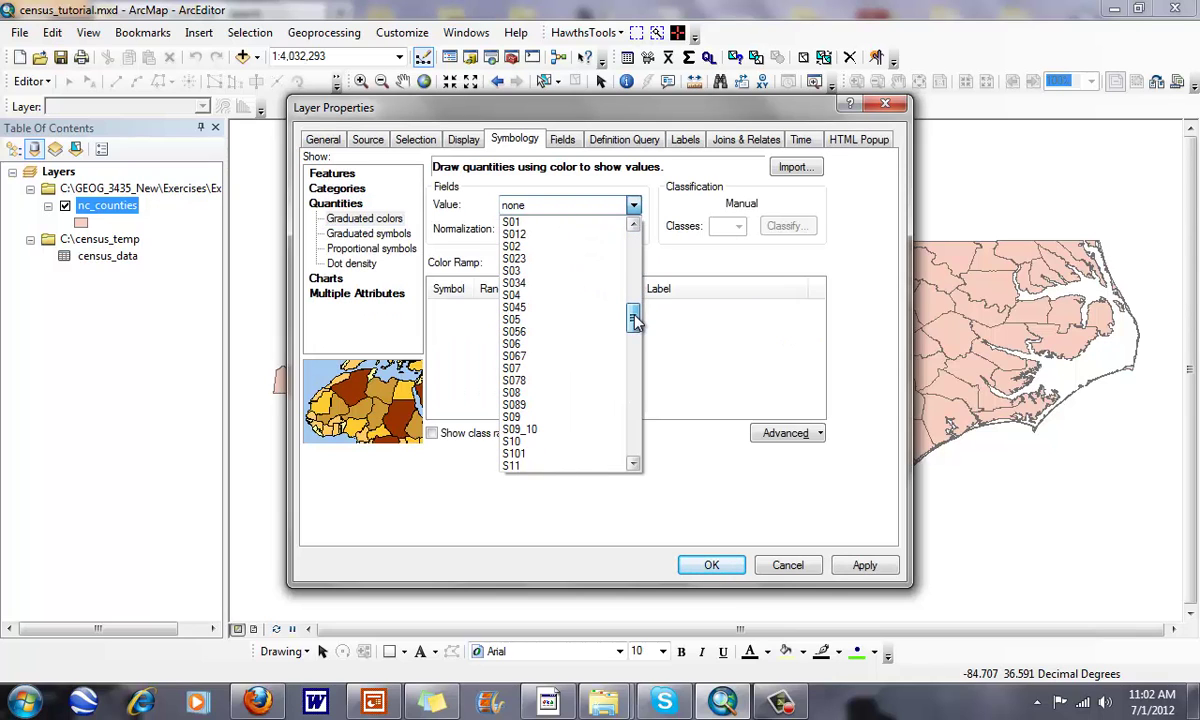
left_click(563, 333)
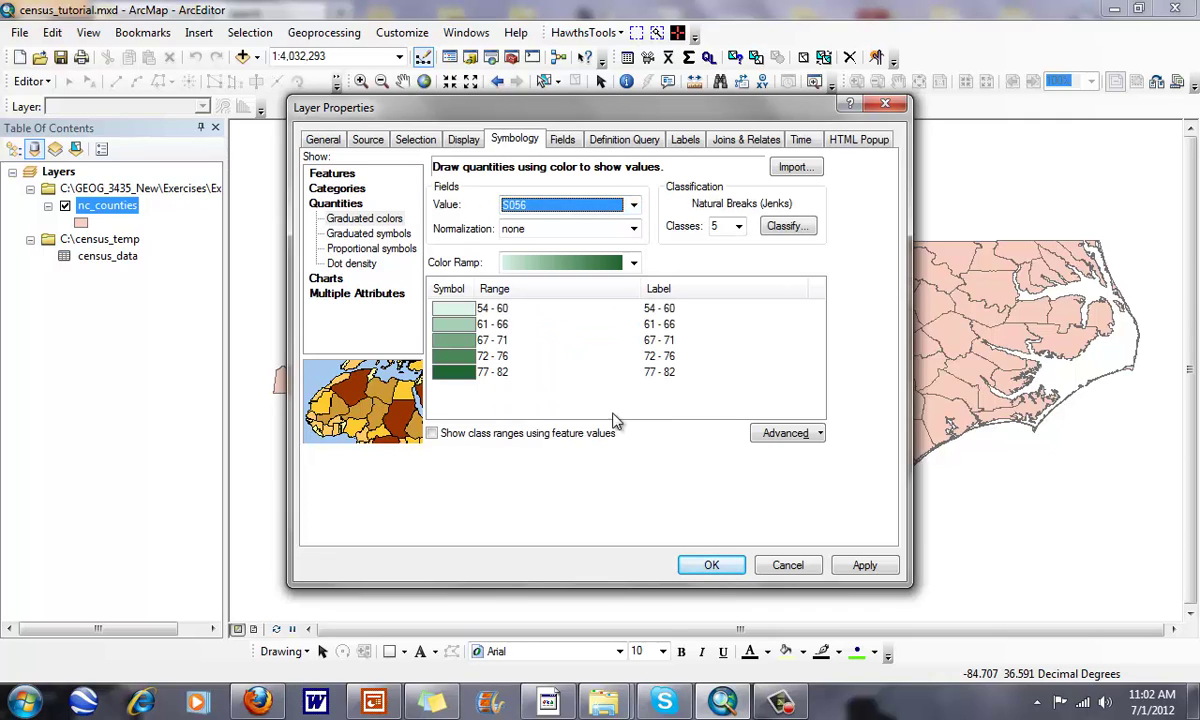
left_click(712, 566)
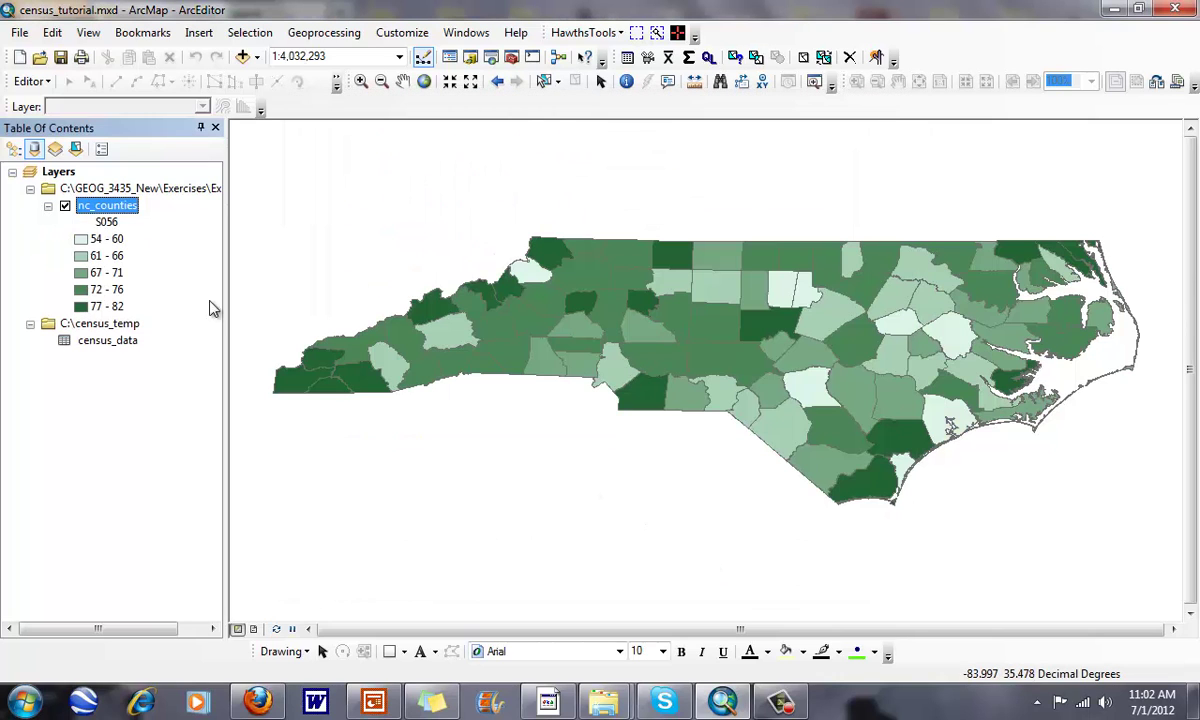
- Change the classification method of the nc_counties graduated colors to Quantile and apply it to the map
double_click(126, 208)
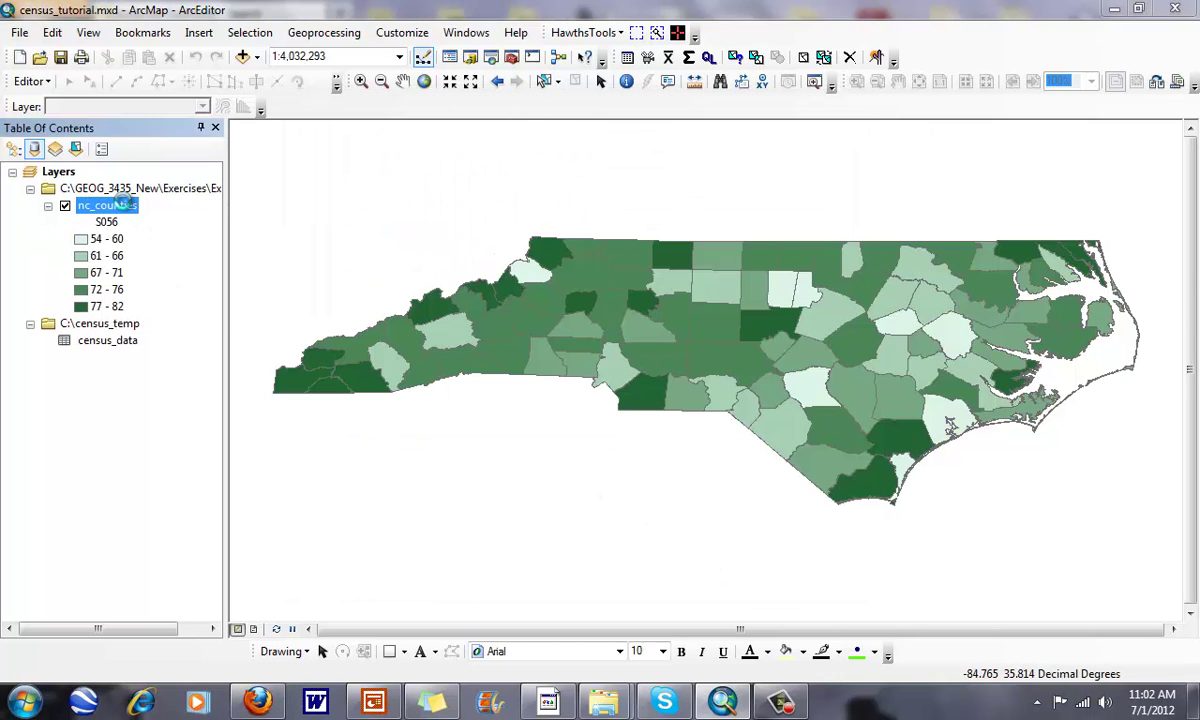
left_click(787, 227)
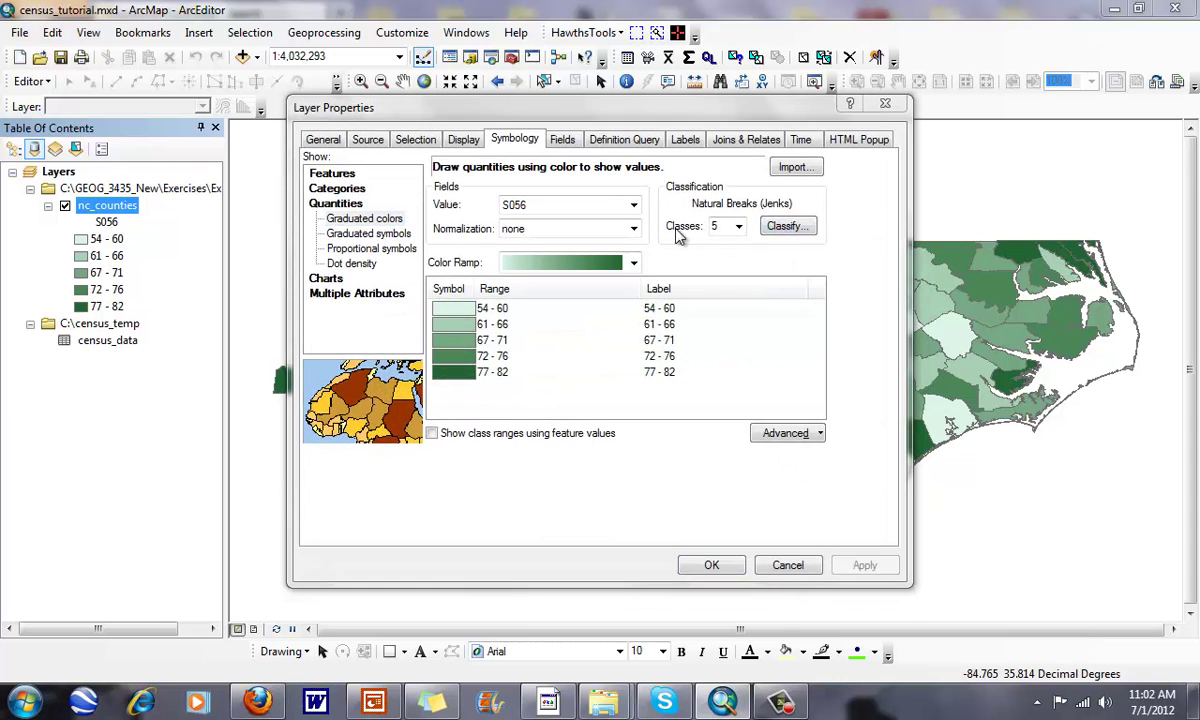
left_click(578, 178)
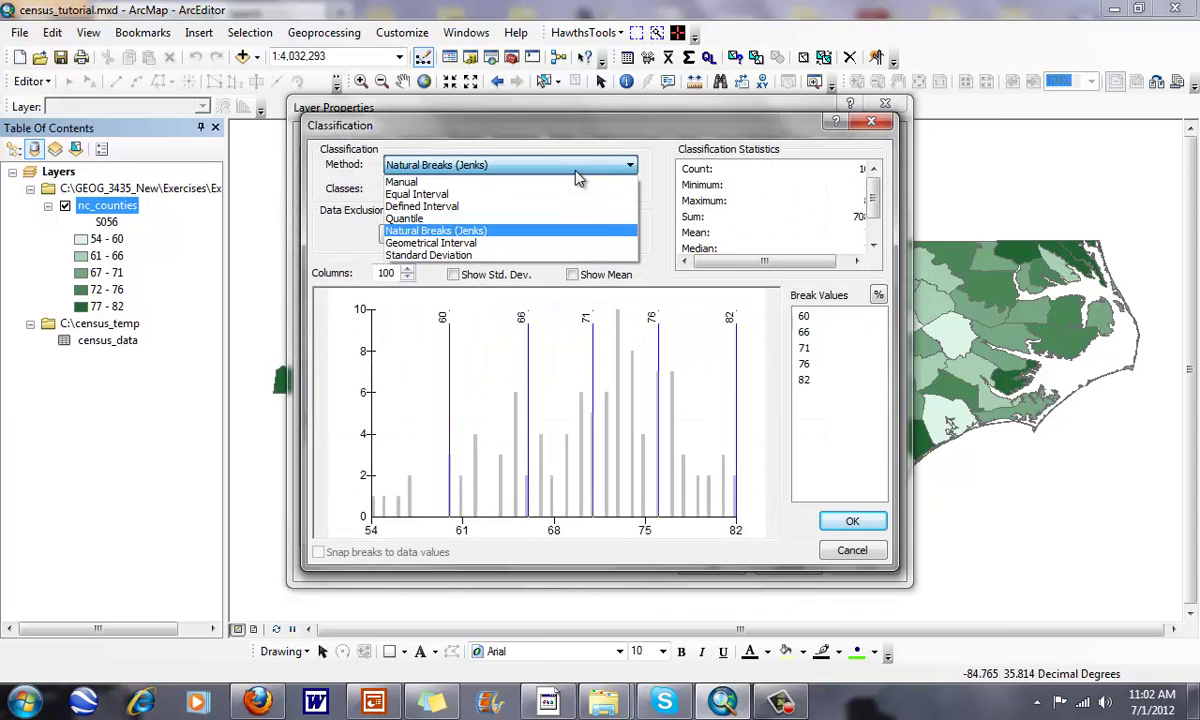
left_click(560, 217)
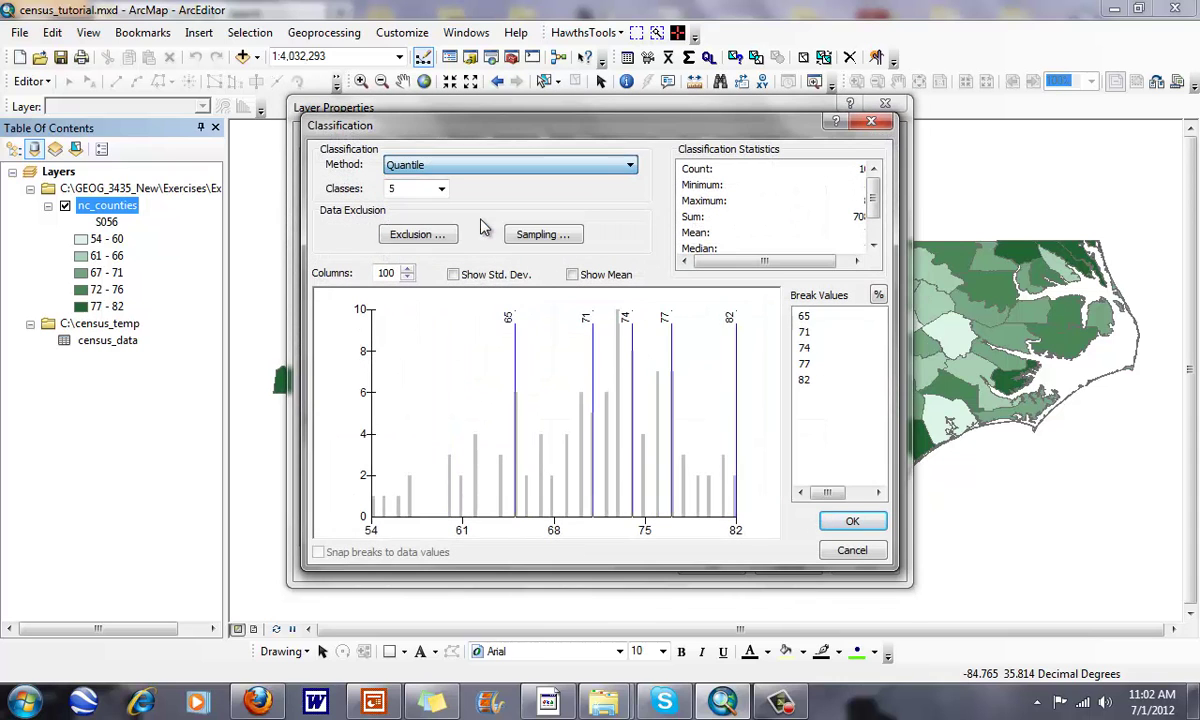
left_click(845, 524)
left_click(860, 566)
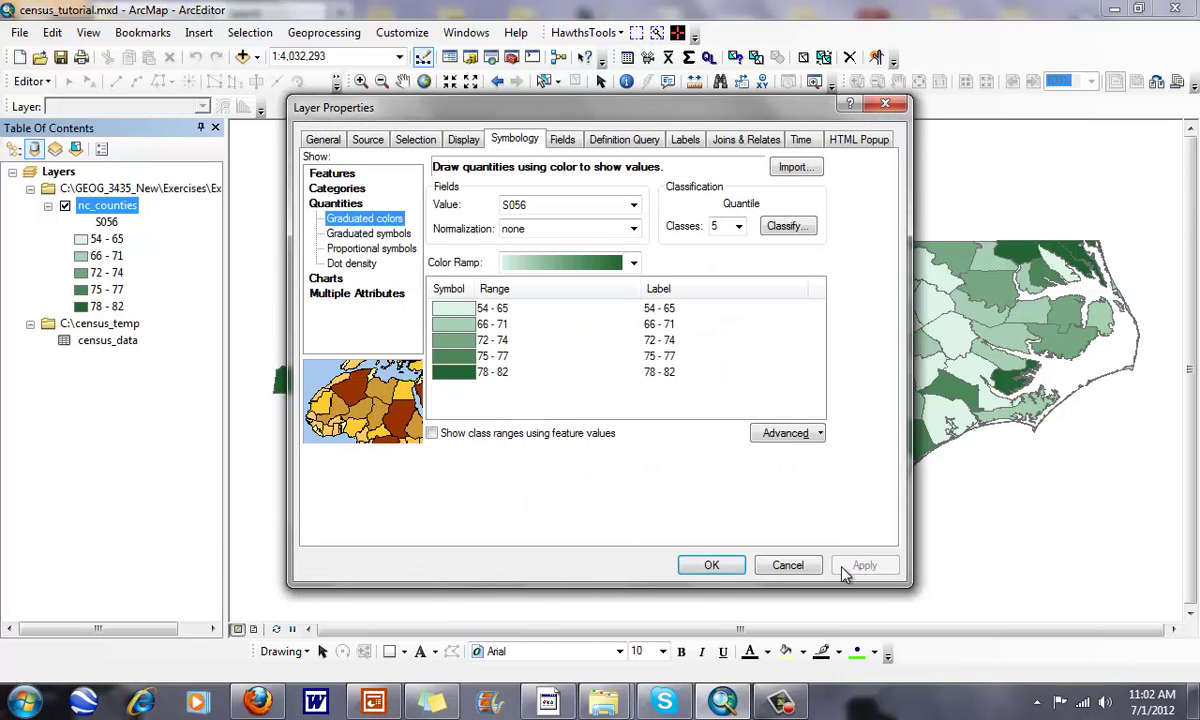
left_click(711, 565)
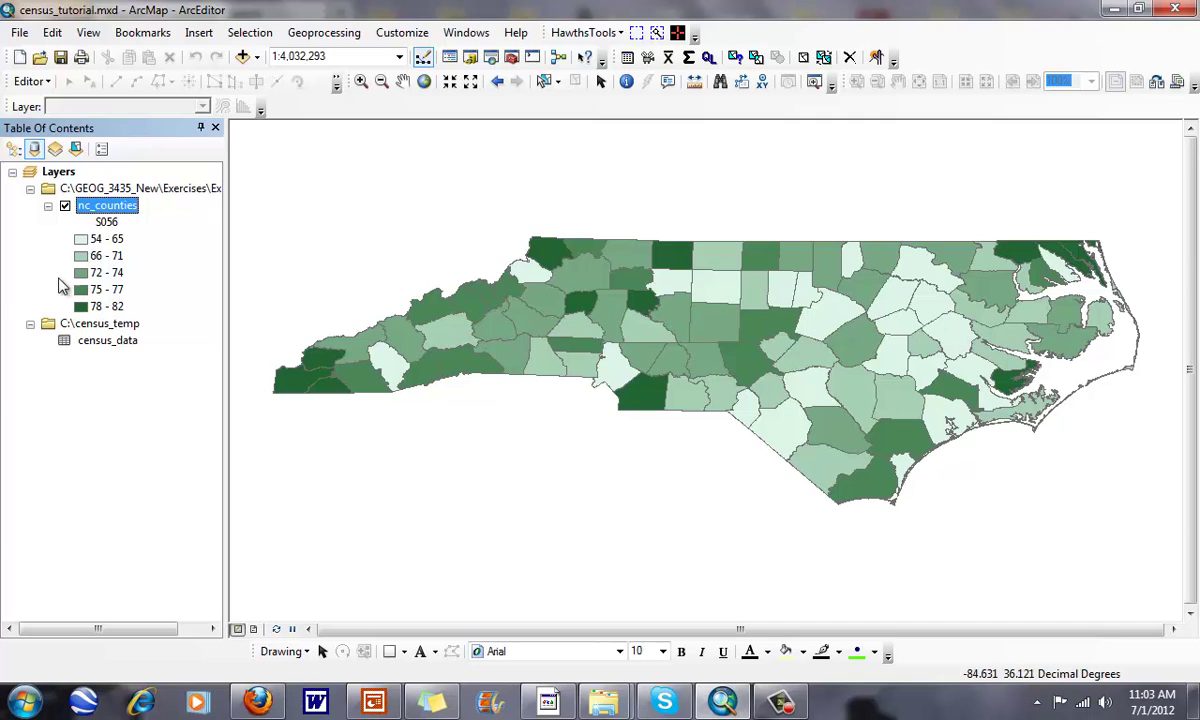
- Open the nc_counties attribute table, look through its fields, and close the table
right_click(95, 212)
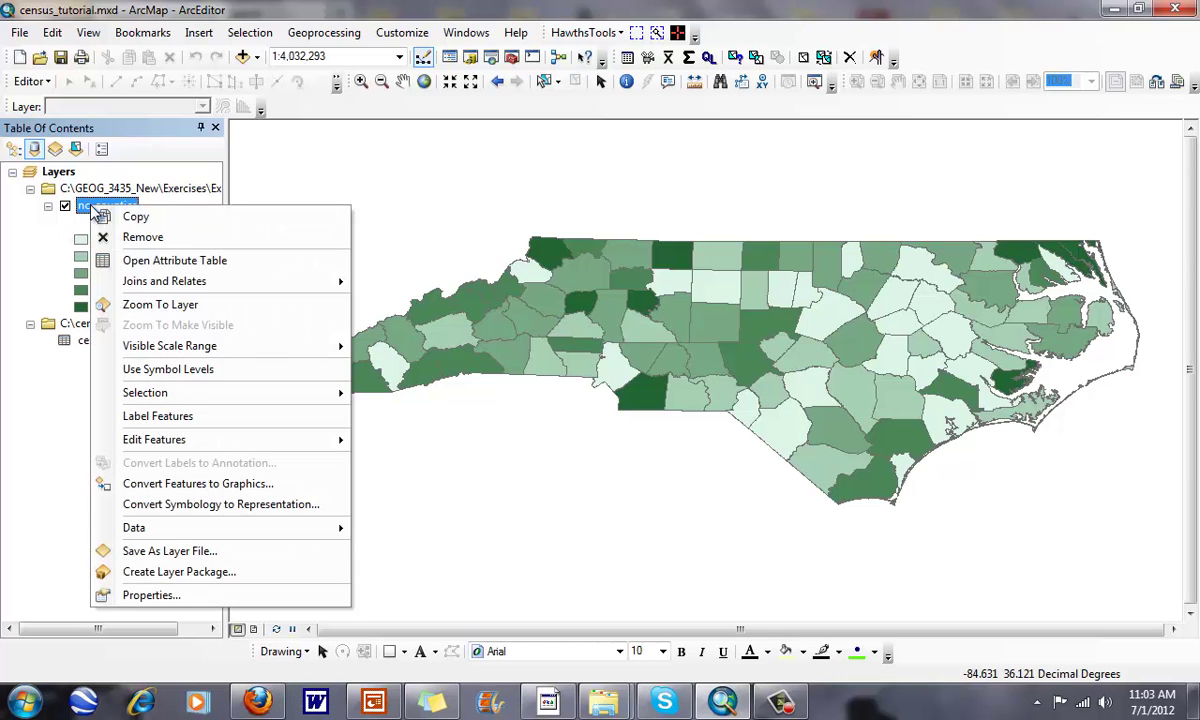
left_click(135, 260)
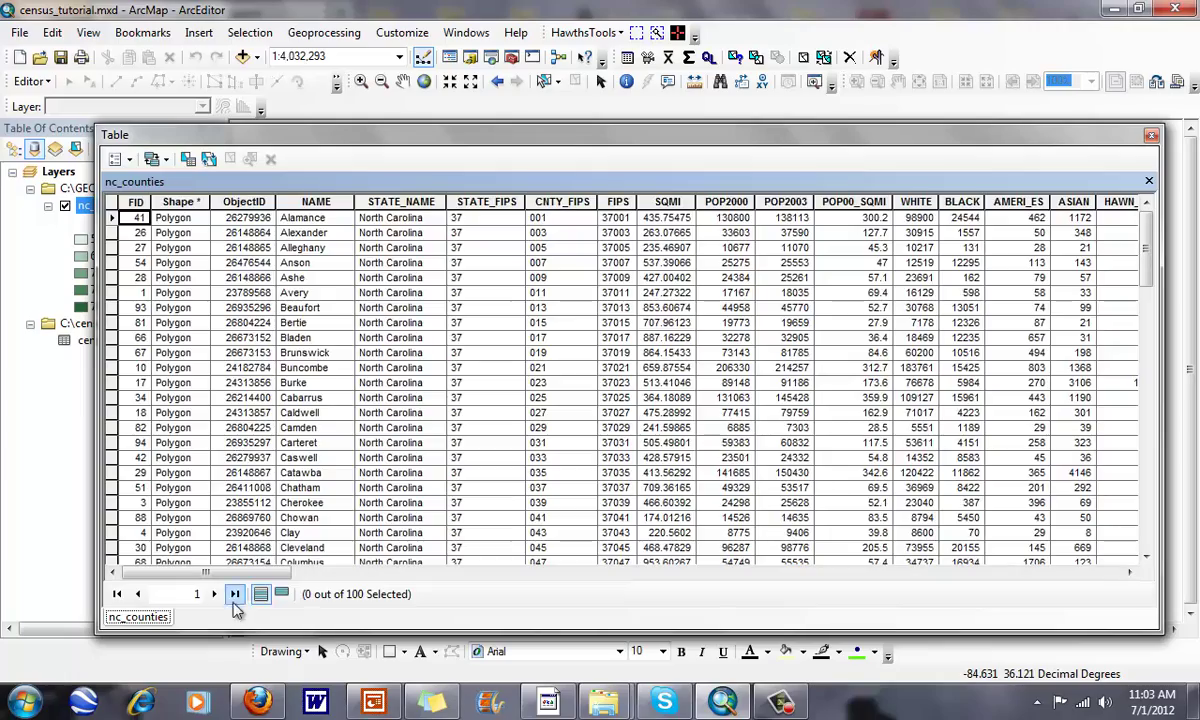
left_click_drag(228, 573, 275, 541)
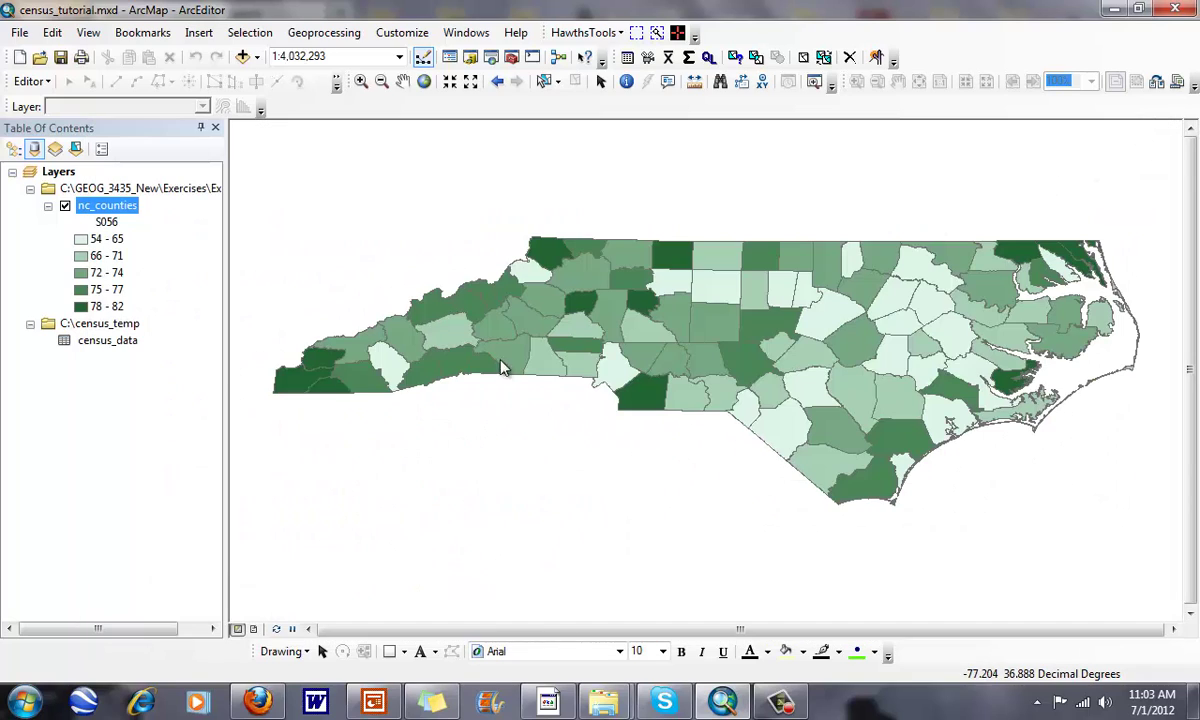
left_click(1151, 134)
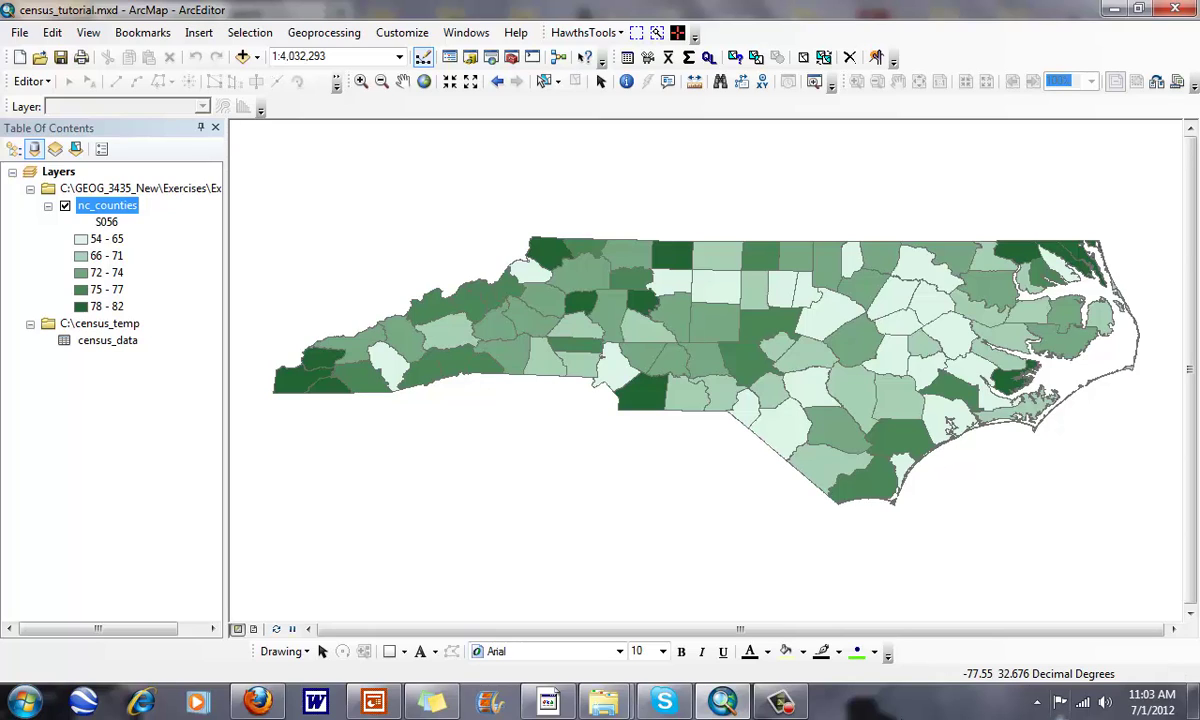
- Open DEC_10_SF1_QTH1_with_ann.csv from the census_temp folder in Excel, autofit column I, and inspect its heading in I4
mouse_move(258, 703)
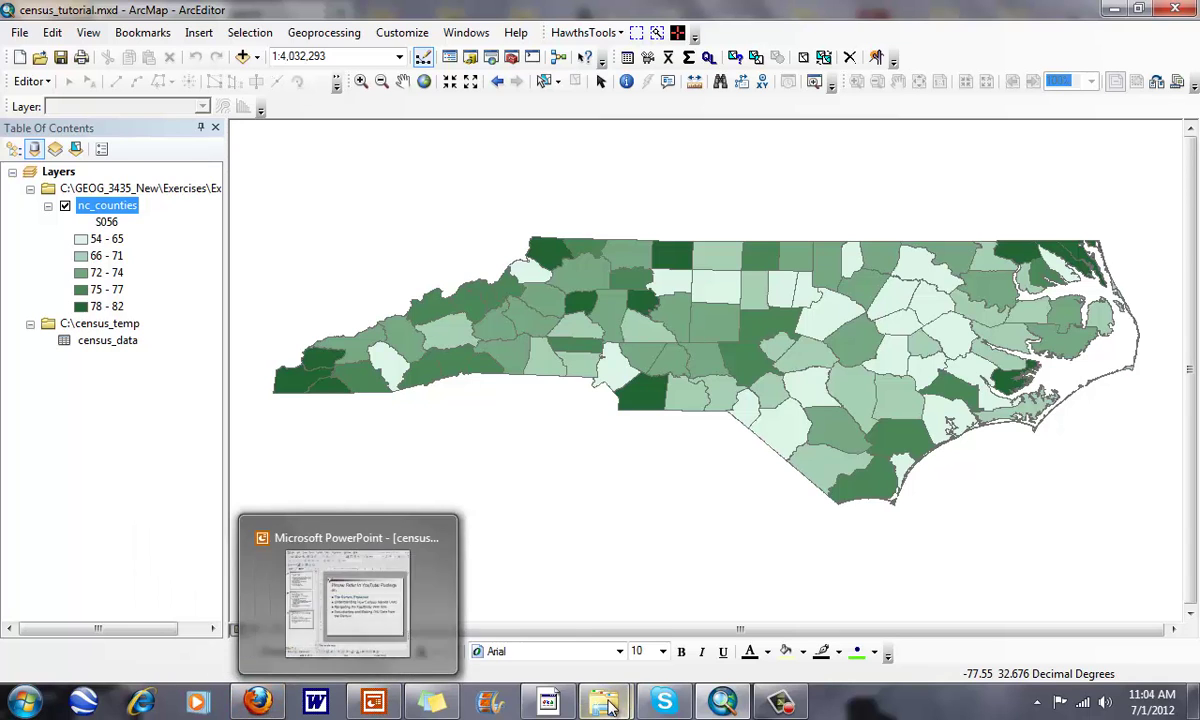
mouse_move(603, 703)
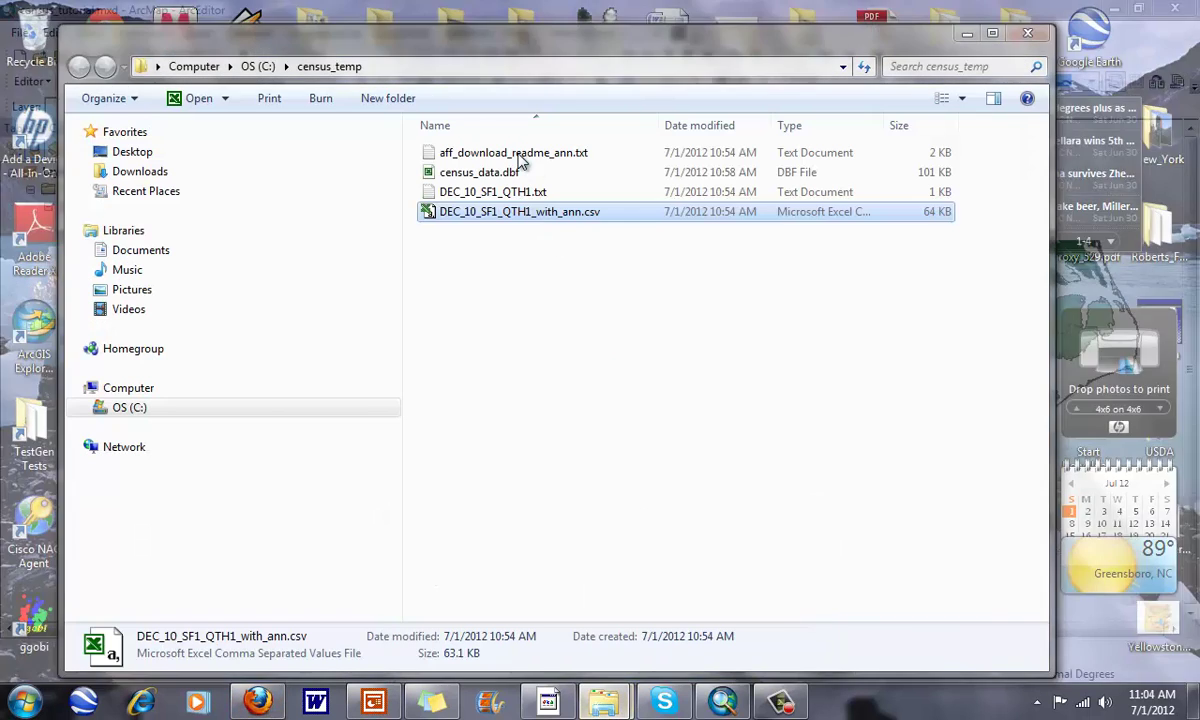
left_click(641, 631)
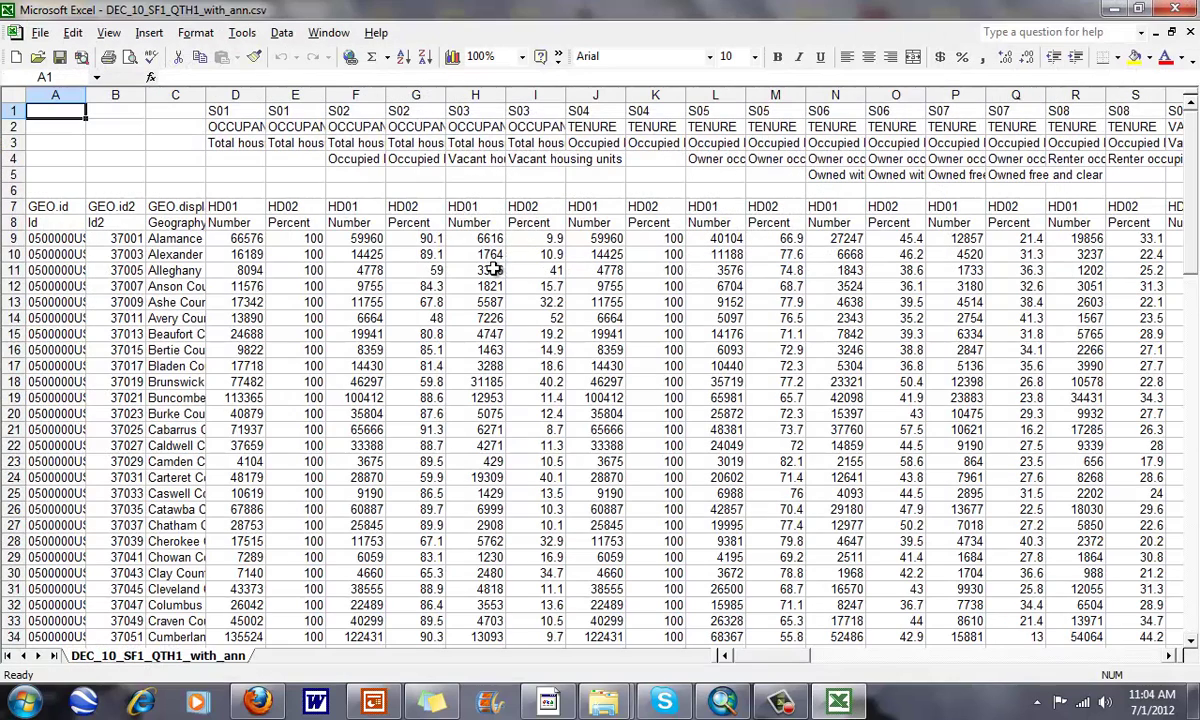
double_click(567, 94)
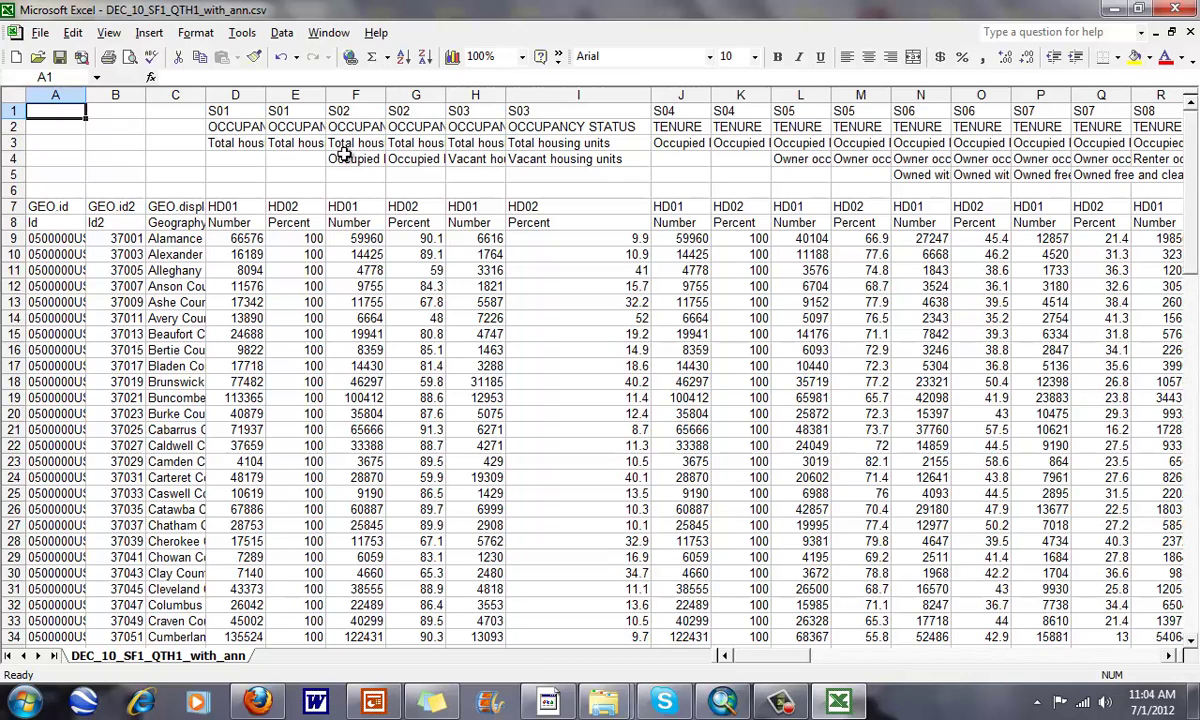
left_click(563, 156)
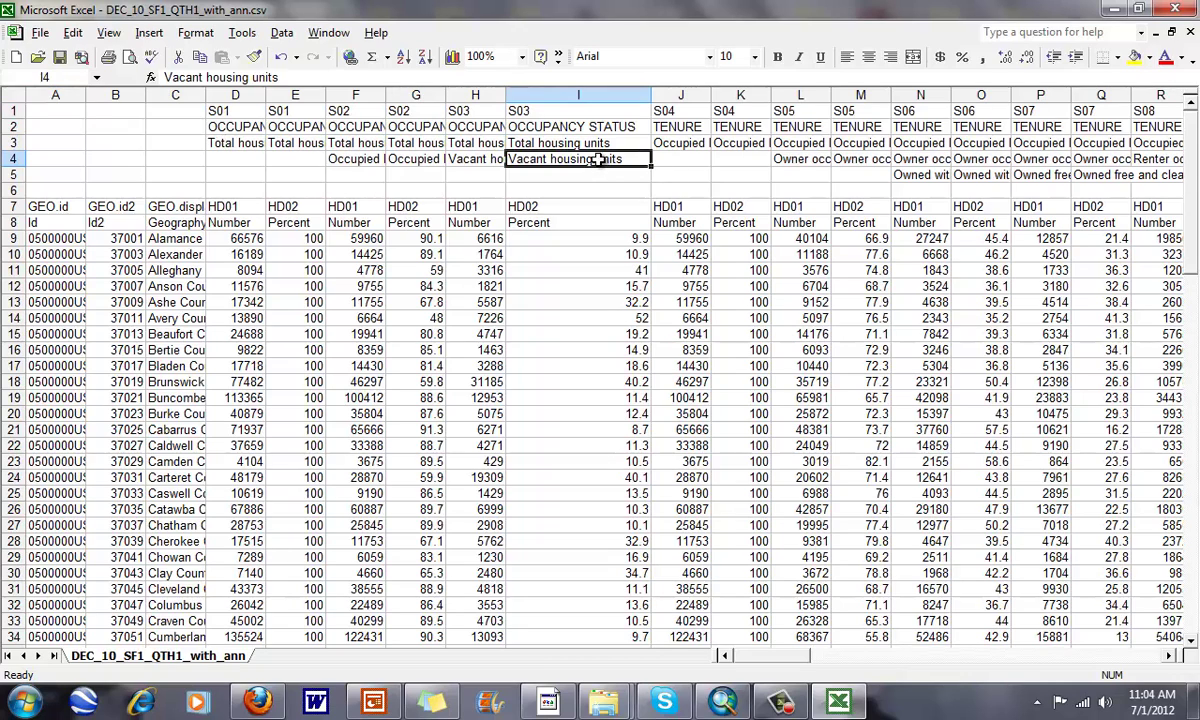
left_click(253, 78)
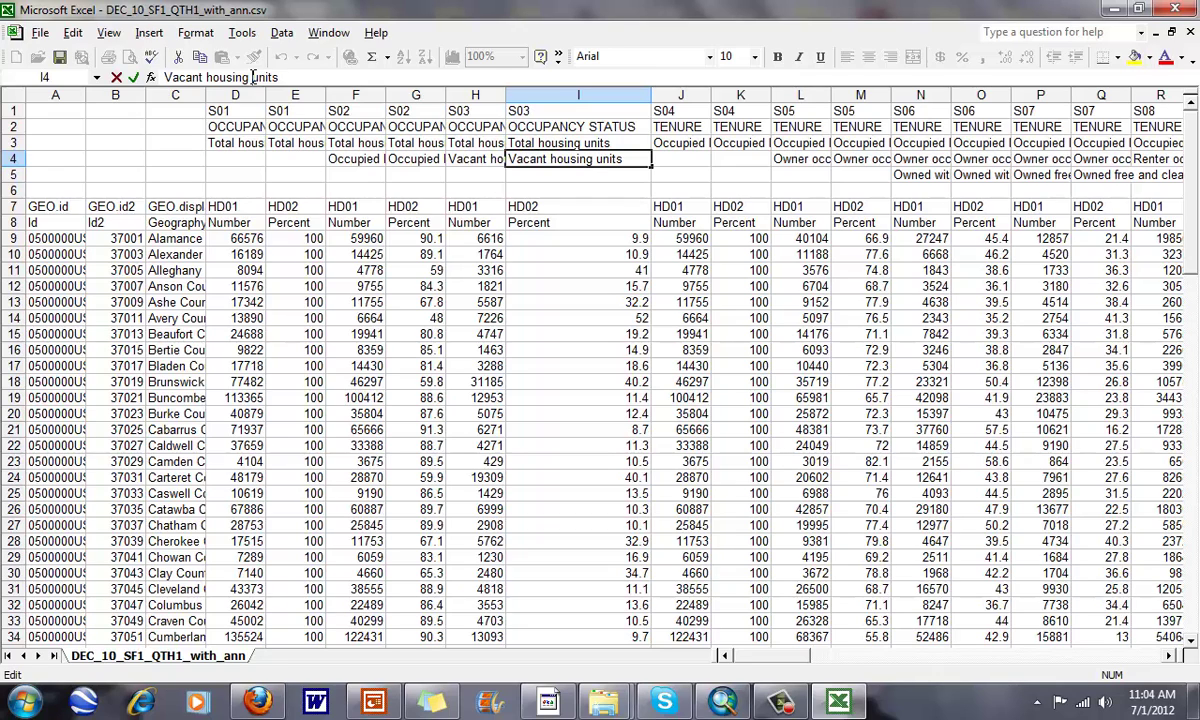
- Examine the row 2 category headings of the census CSV, from the occupancy columns through tenure to vacancy status in column Y
left_click(467, 127)
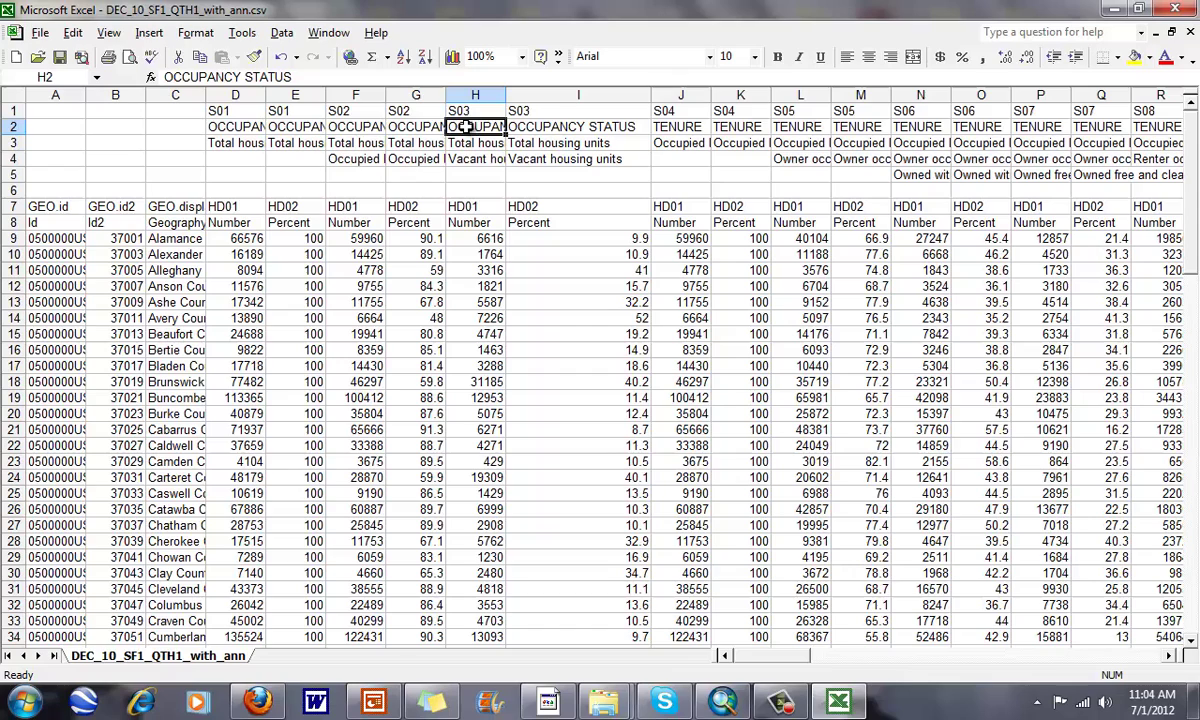
left_click(236, 127)
left_click(275, 127)
left_click(338, 127)
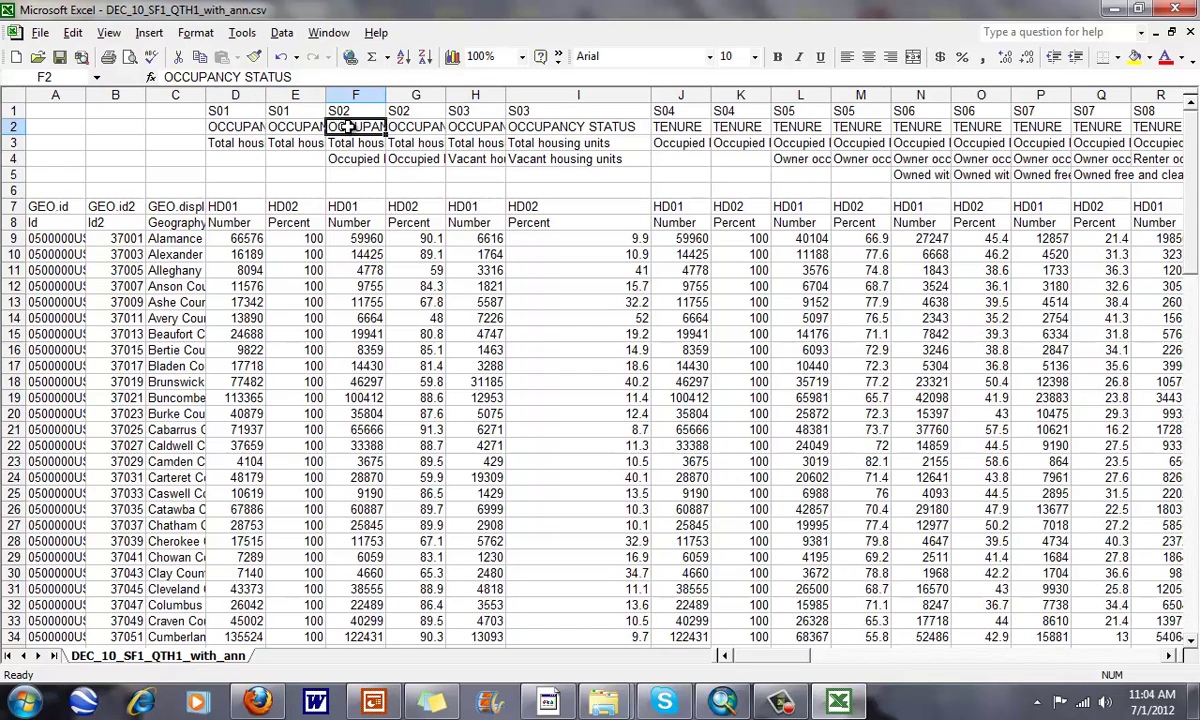
key("Right")
key("Right")
key("Right")
key("Right")
key("Right")
key("Right")
key("Right")
key("Right")
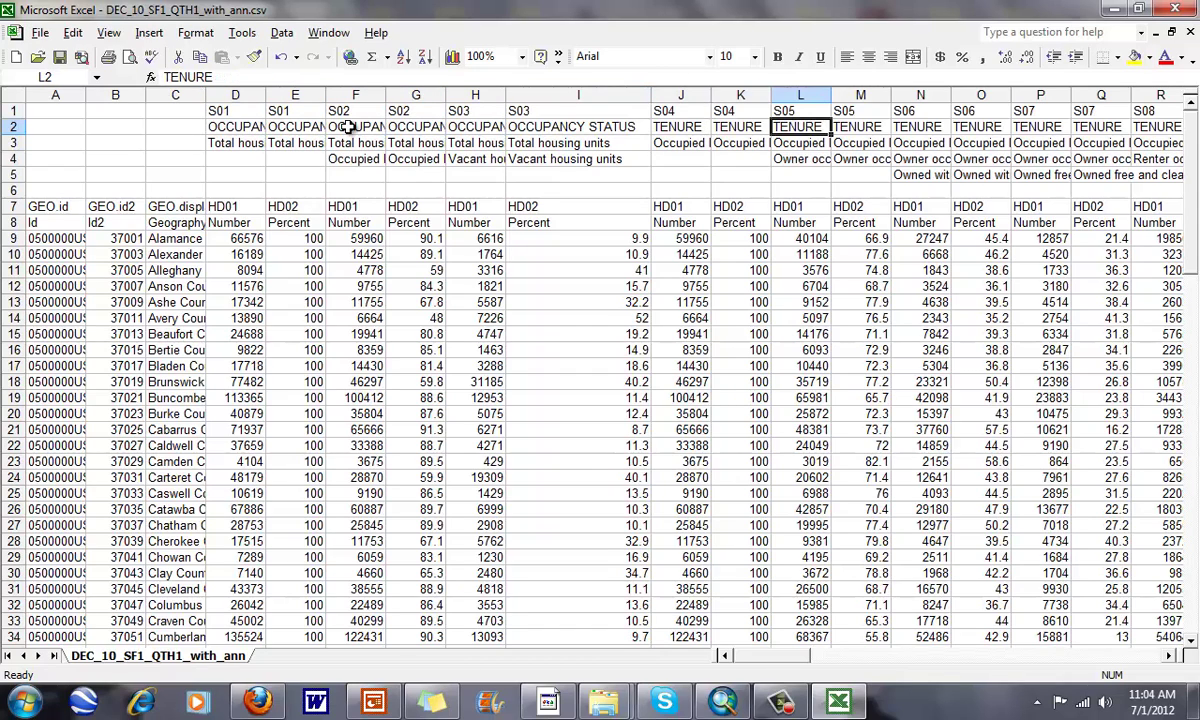
key("Right")
key("Right")
key("Right")
key("Right")
key("Right")
key("Right")
key("Right")
key("Right")
key("Right")
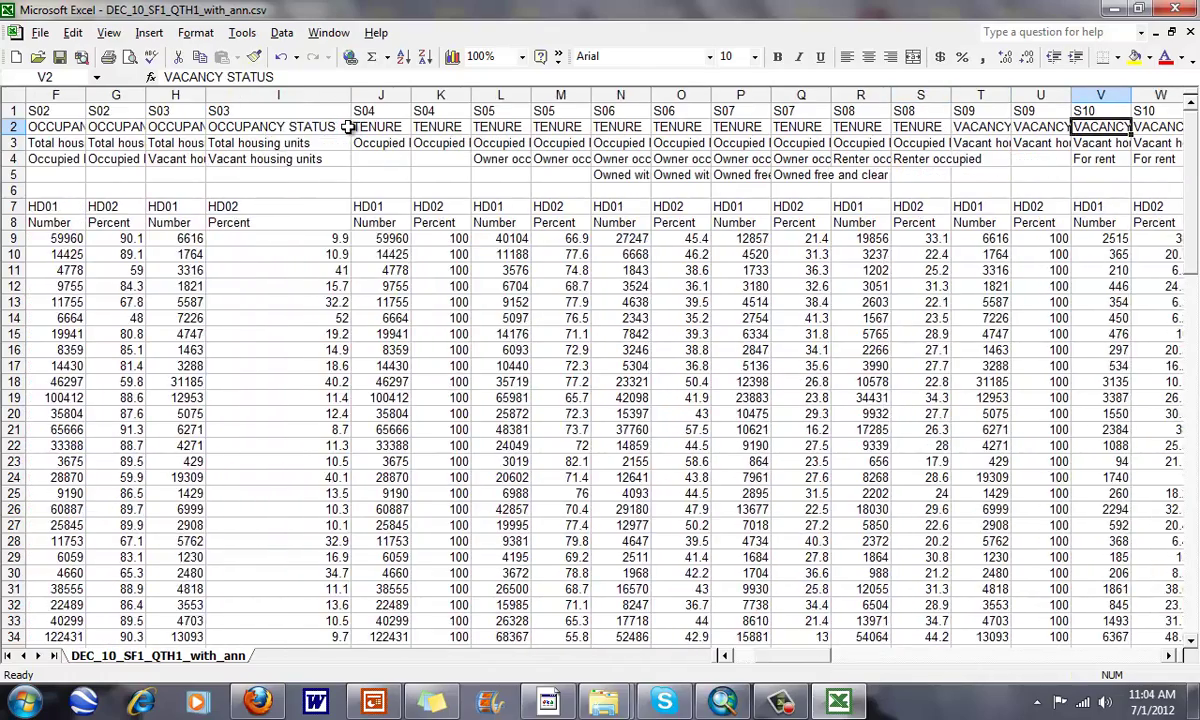
key("Right")
key("Right")
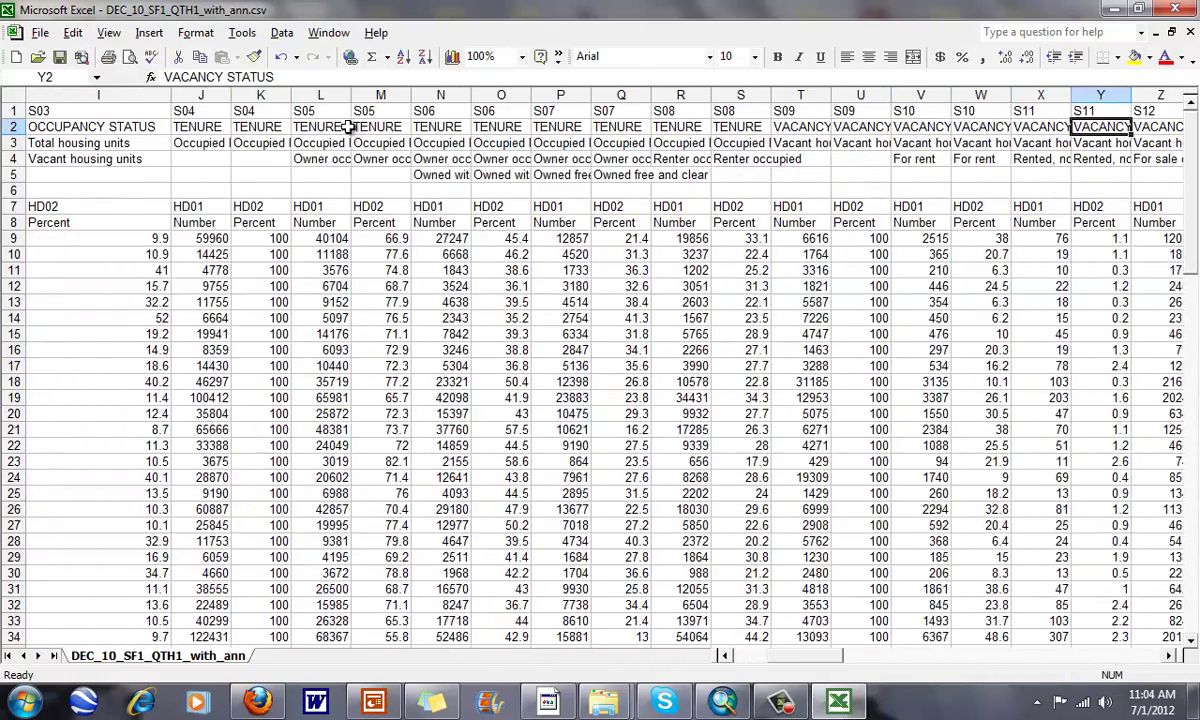
- Return to the S05 columns and read column M's header cells from row 1 down to row 7
key("Left")
key("Left")
key("Left")
key("Left")
key("Left")
key("Left")
key("Left")
key("Left")
key("Left")
key("Left")
key("Left")
key("Left")
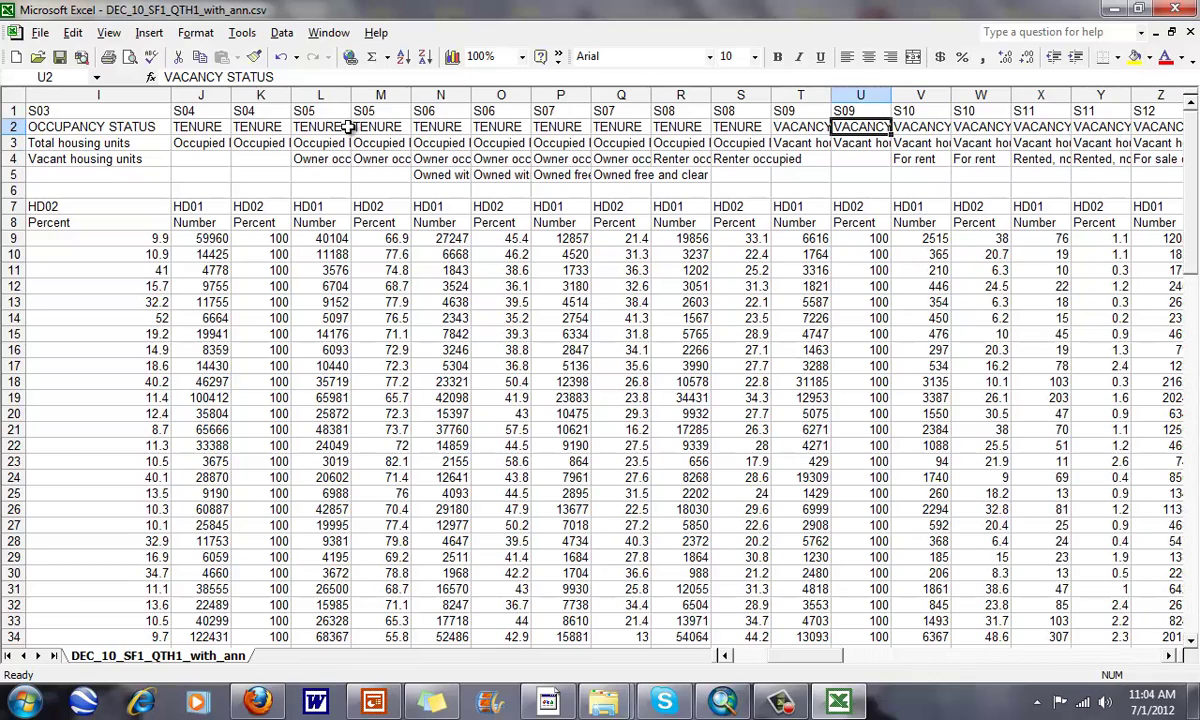
key("Left")
key("Up")
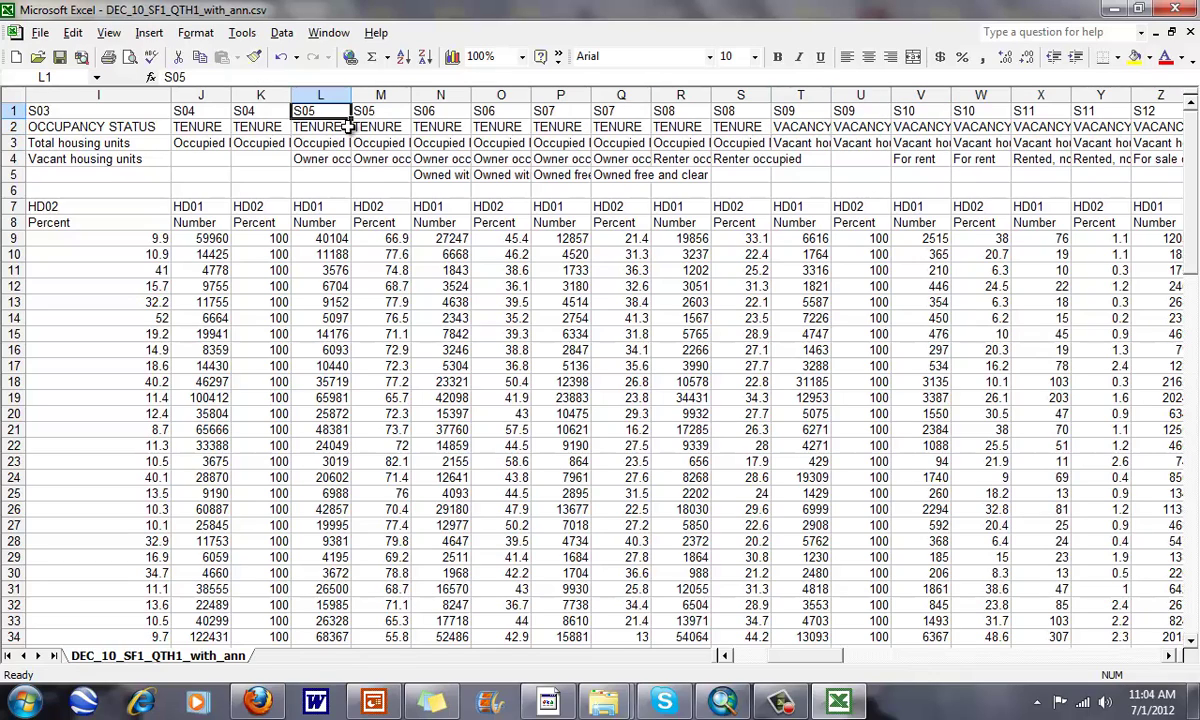
key("Right")
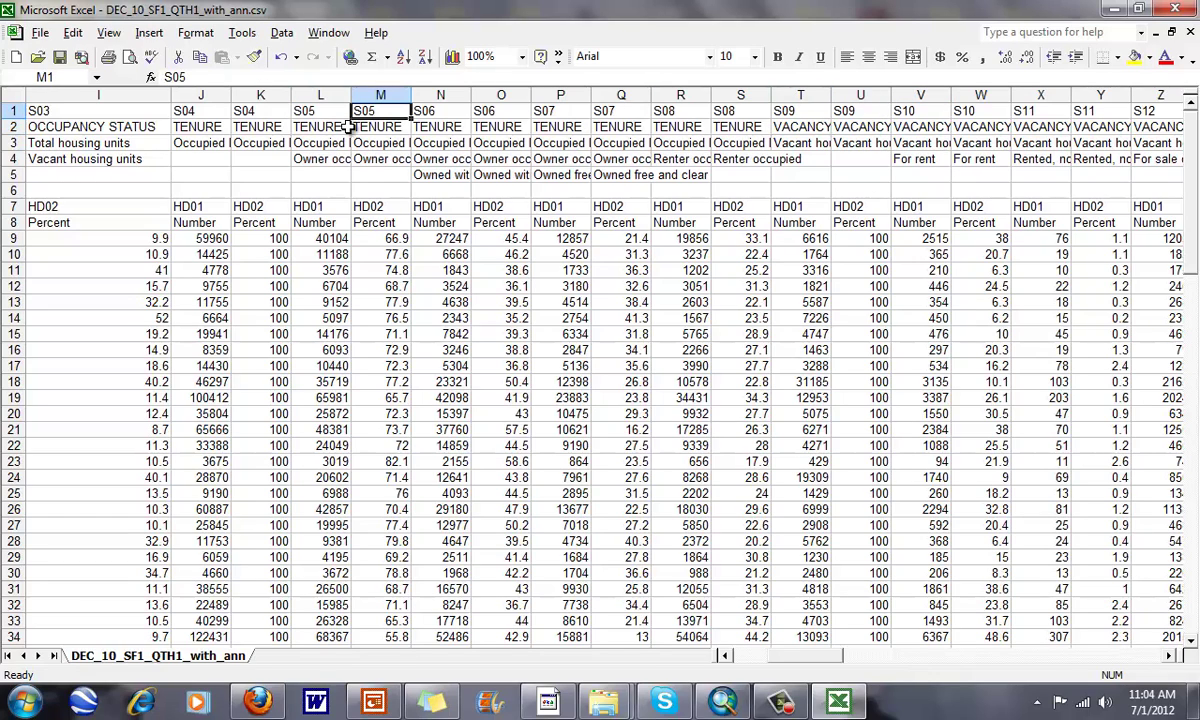
key("Down")
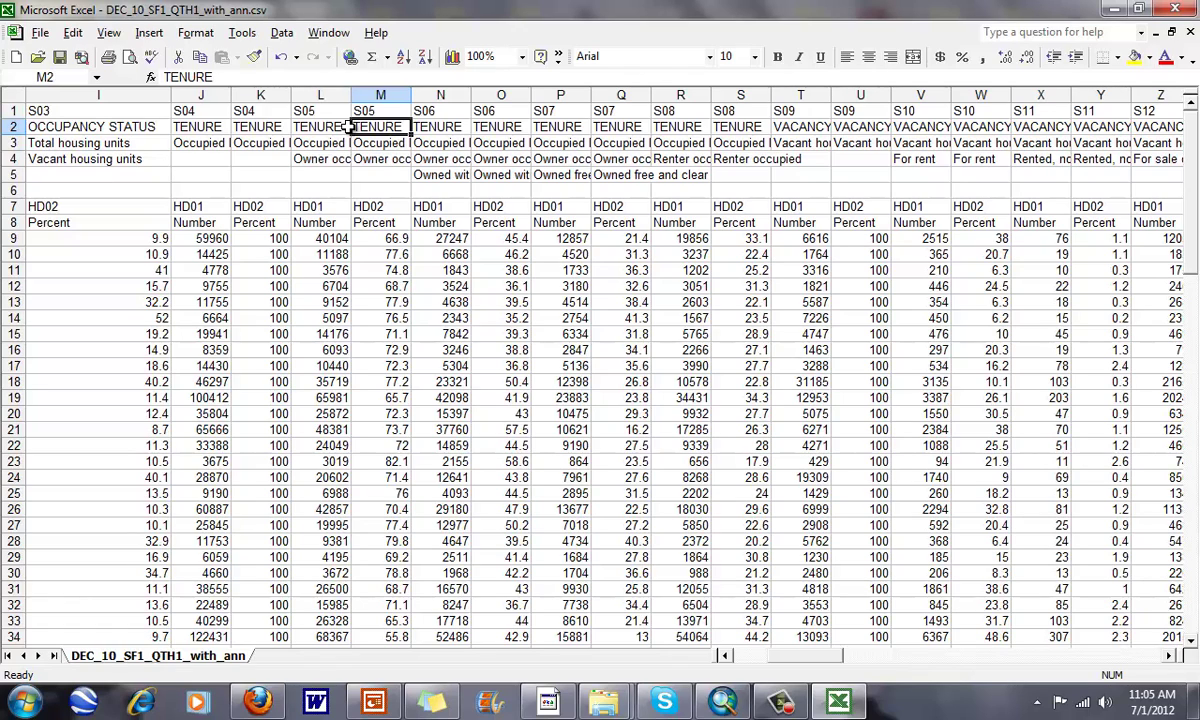
key("Down")
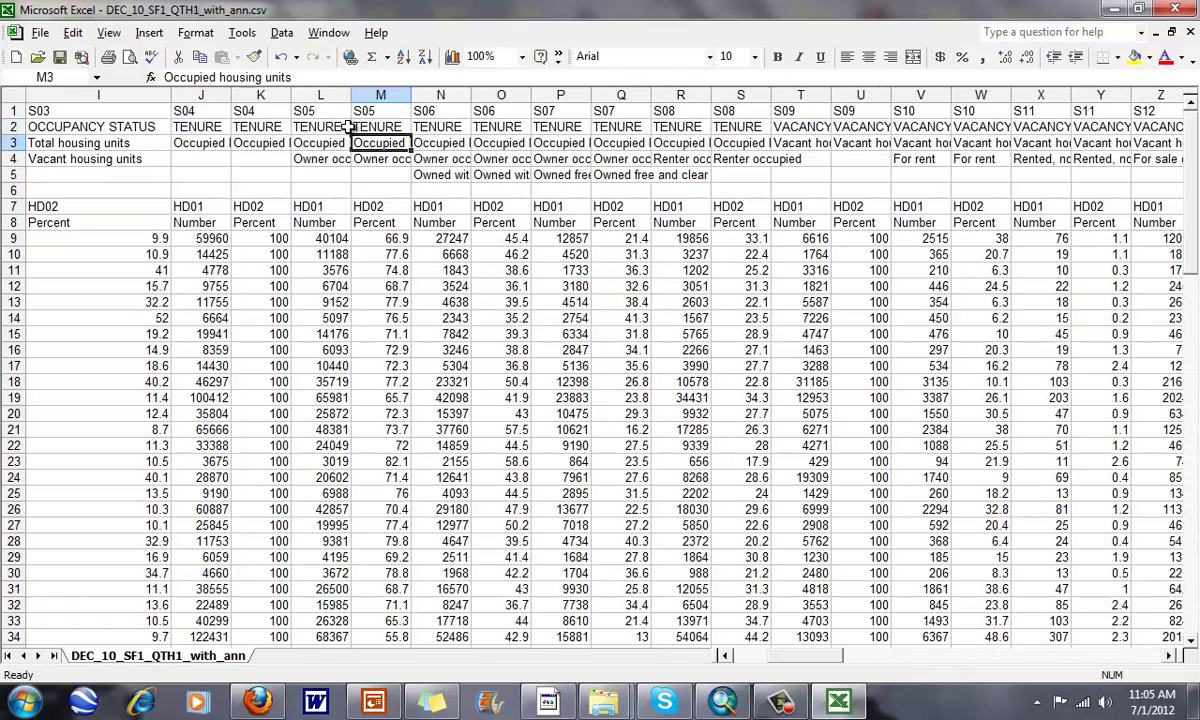
key("Down")
key("Up")
key("Down")
key("Down")
key("Down")
key("Down")
key("Down")
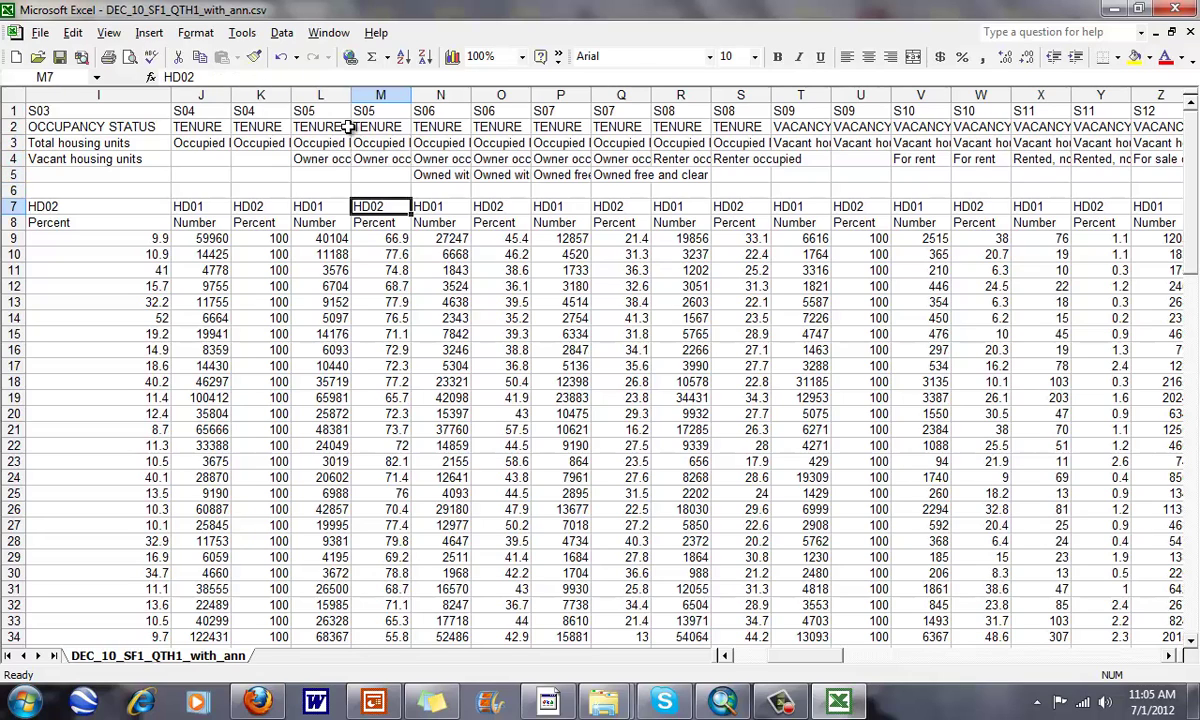
- Check the row 8 label of column L, then compare the row 2 headings of columns H through J
key("Left")
key("Left")
key("Left")
key("Left")
key("Left")
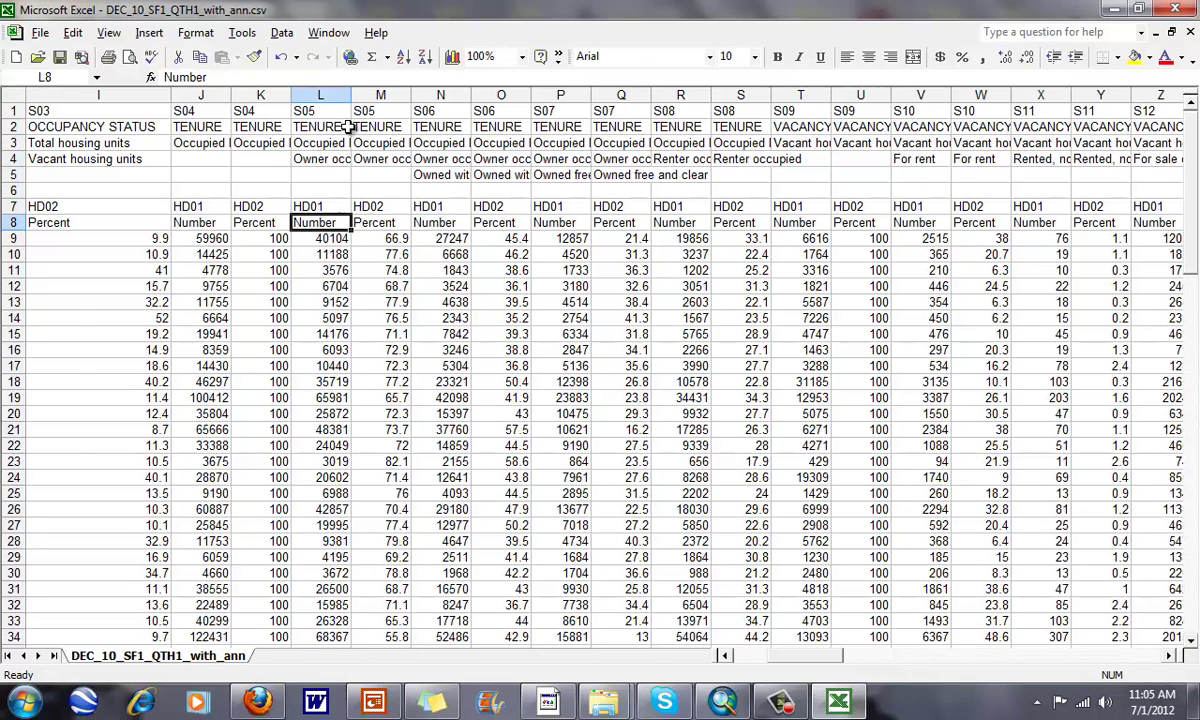
key("Up")
key("Up")
key("Up")
key("Up")
key("Up")
key("Up")
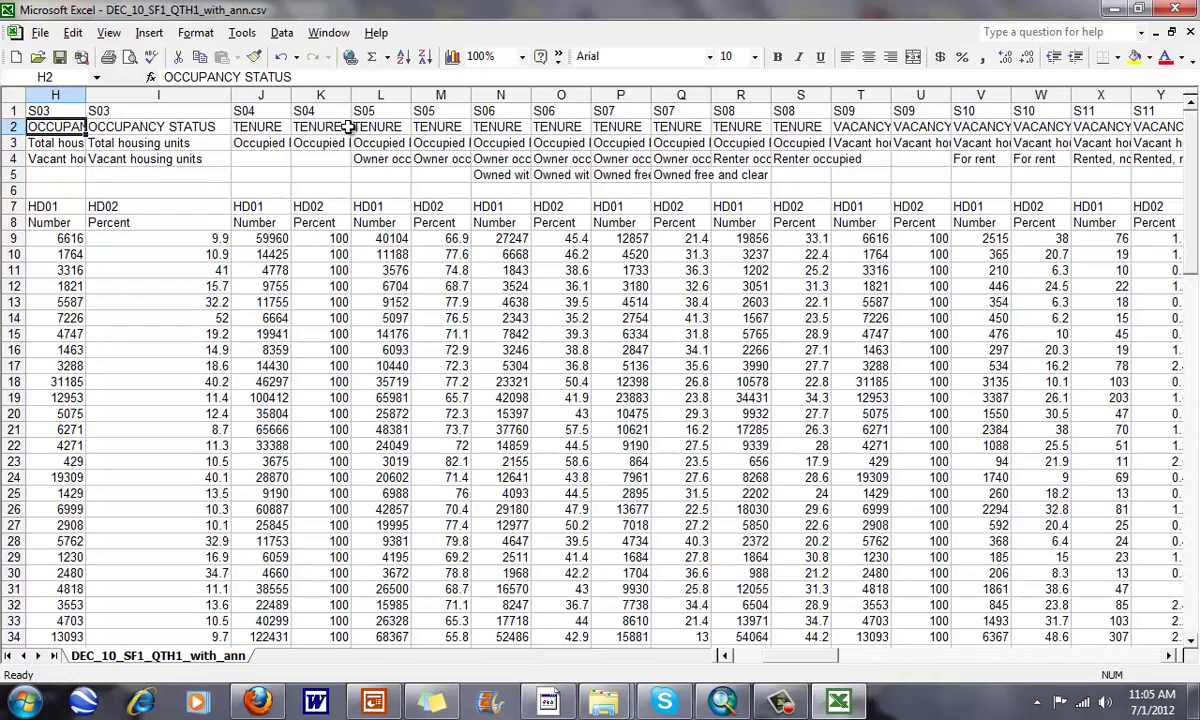
key("Right")
key("Right")
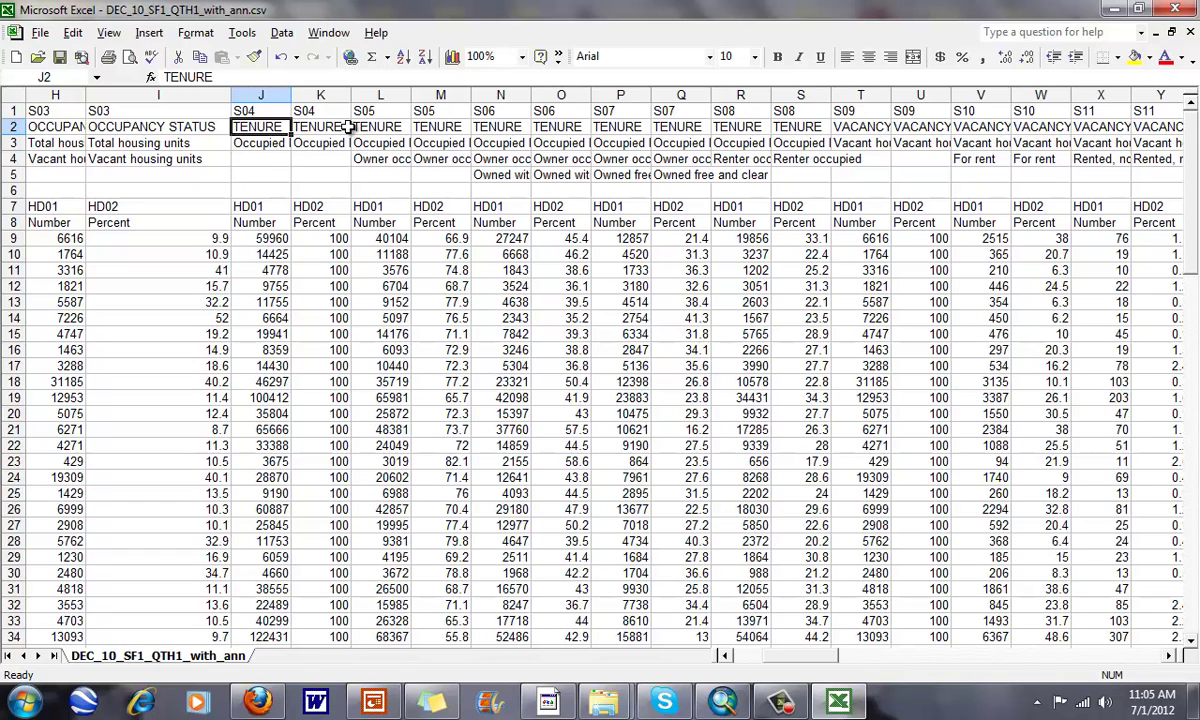
- Switch to ArcMap, browse the Catalog to the C:\ folder connection and refresh its contents
left_click(723, 703)
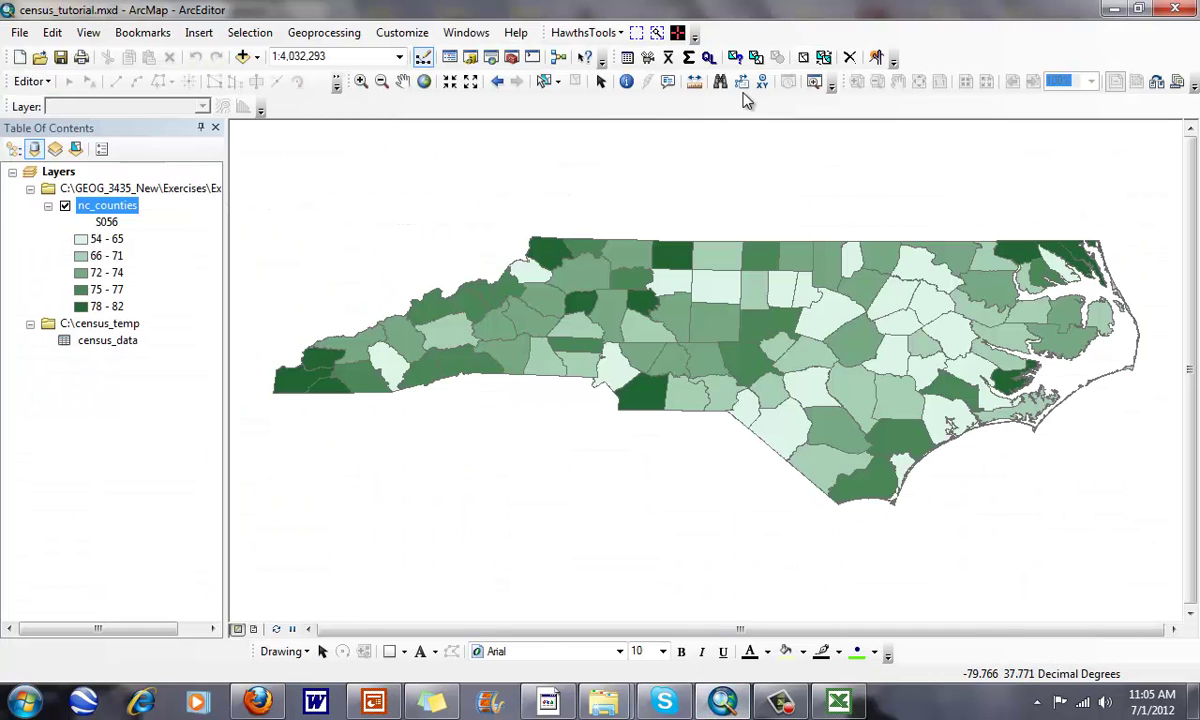
left_click(470, 56)
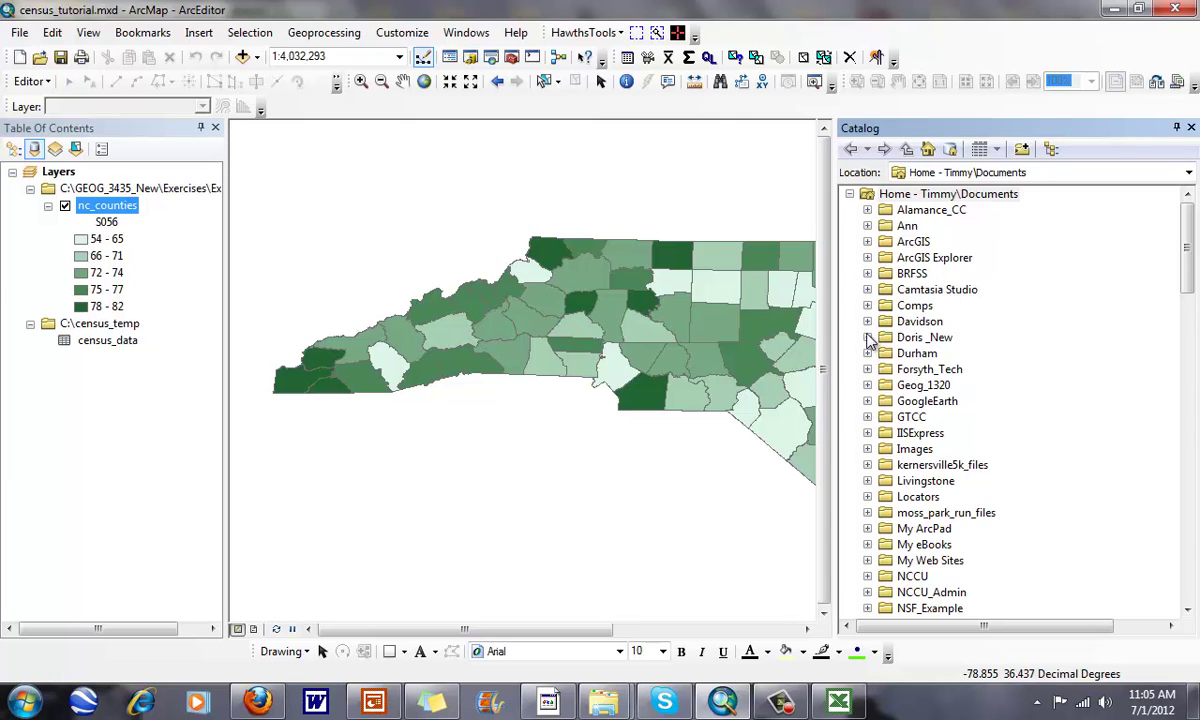
left_click(1189, 173)
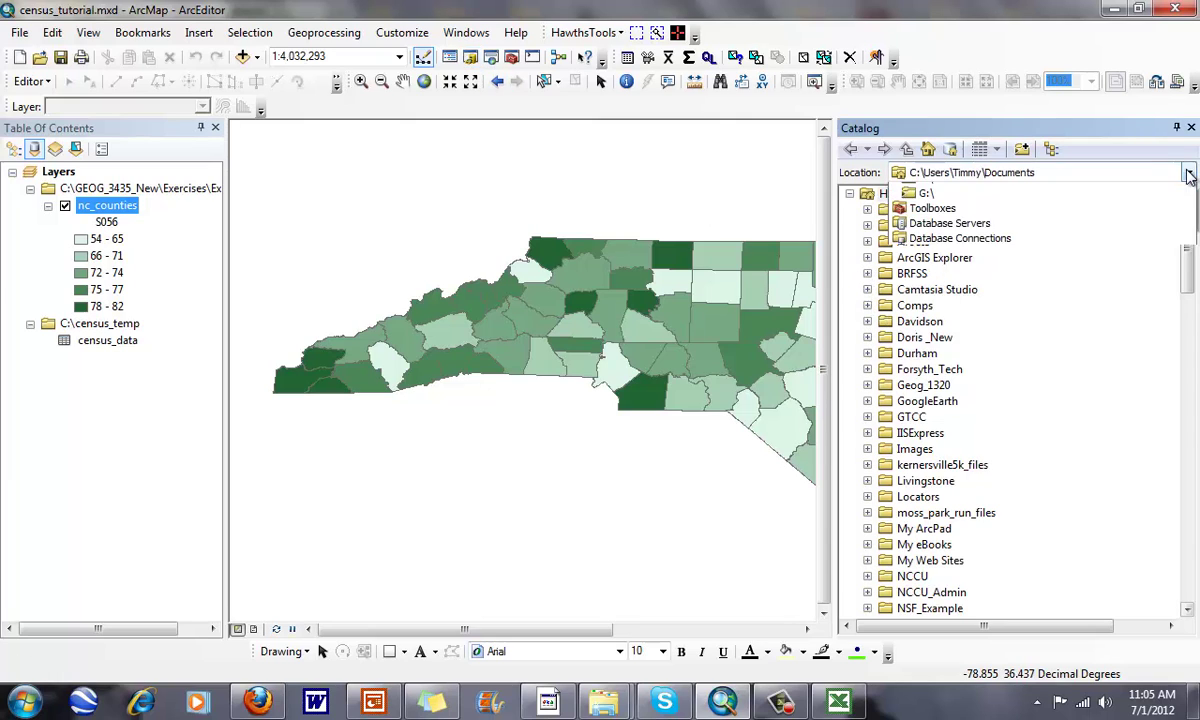
left_click(905, 241)
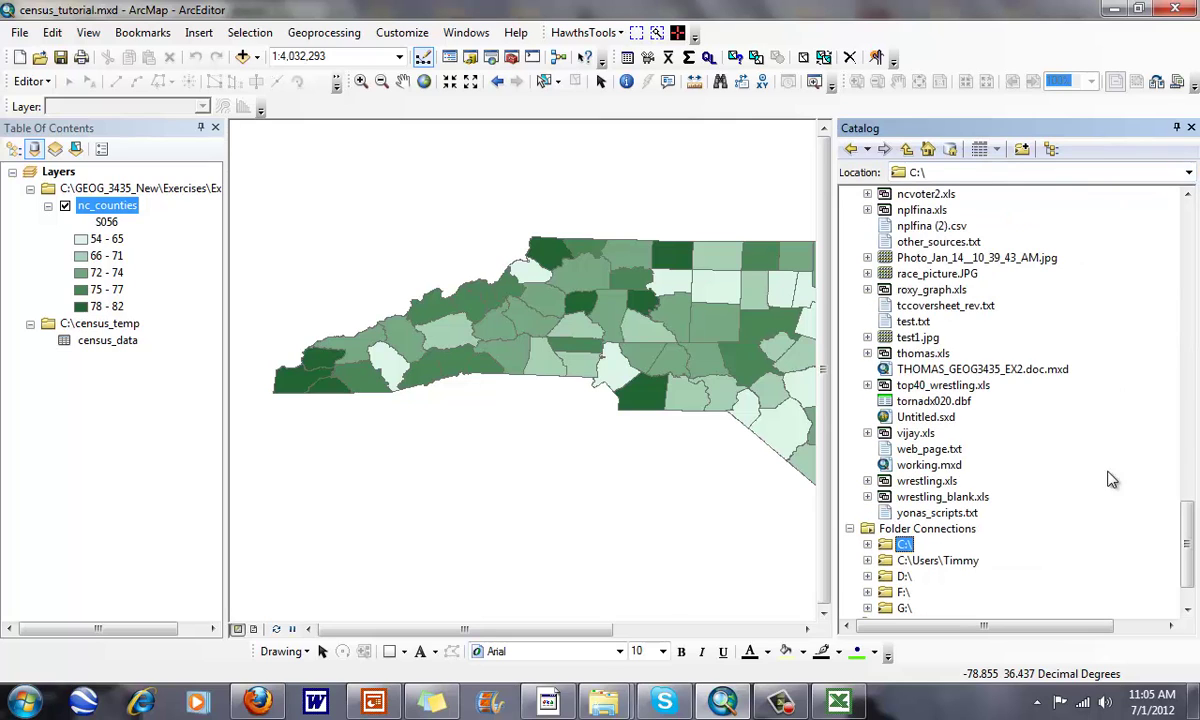
left_click(867, 544)
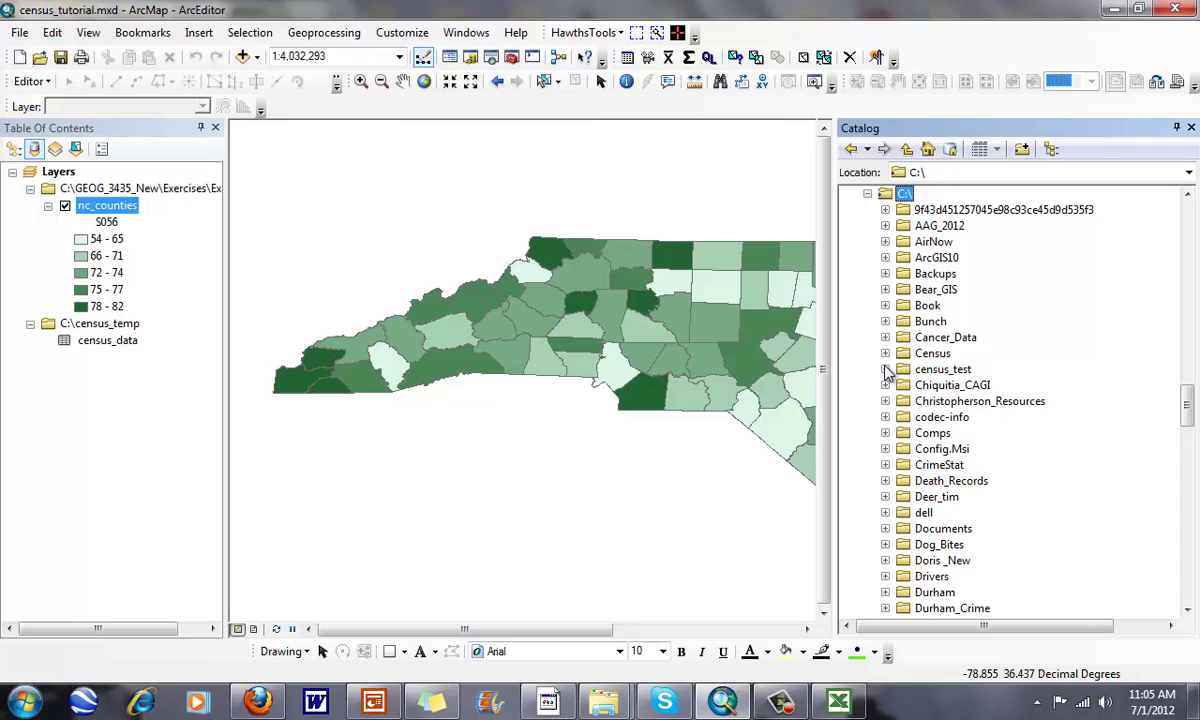
right_click(906, 194)
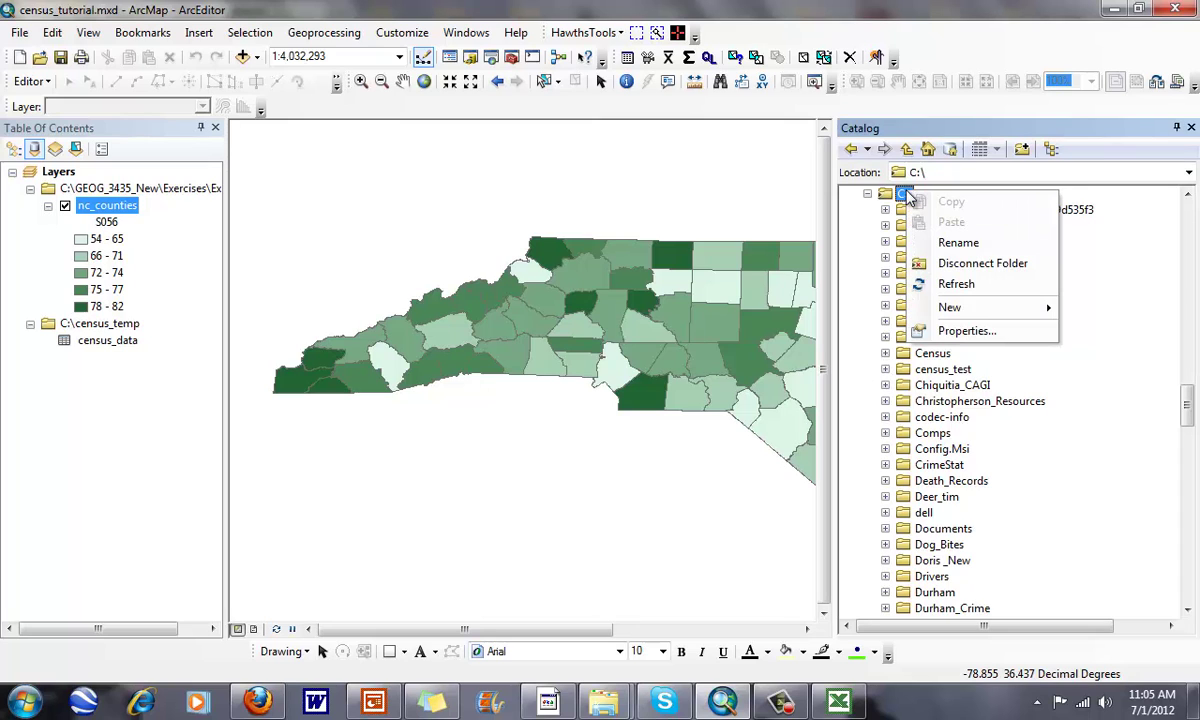
left_click(940, 281)
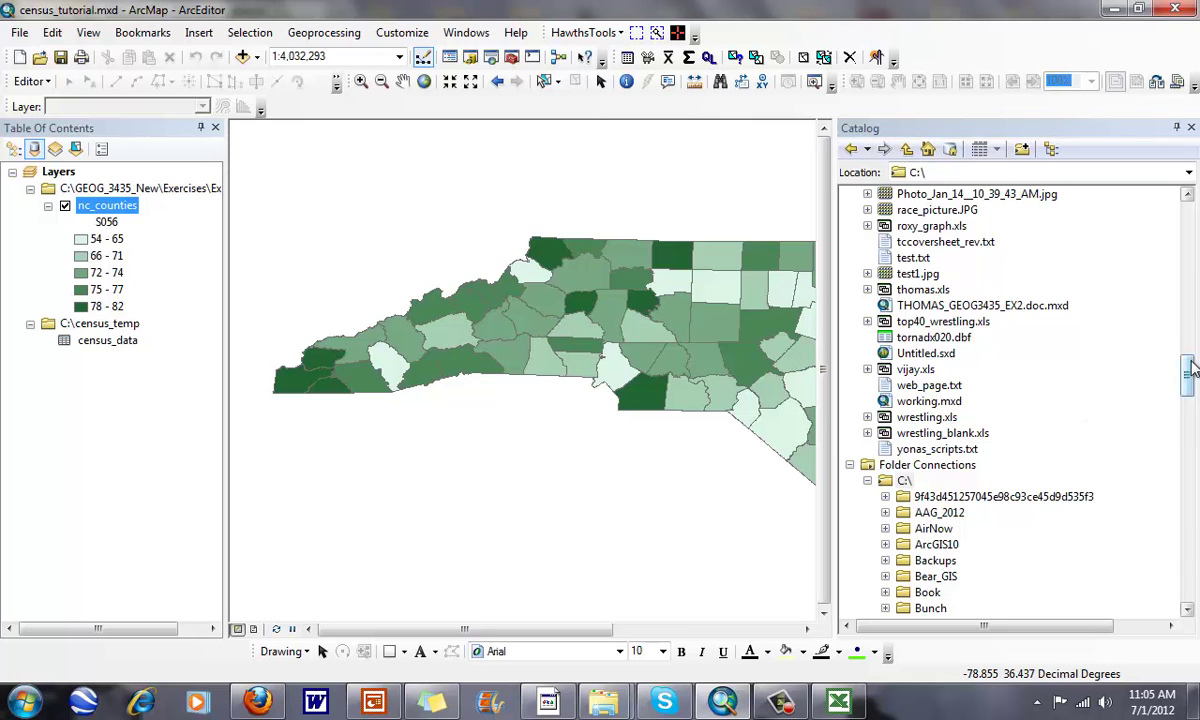
- Create a personal geodatabase named temp.mdb in the census_temp folder and close the Catalog
left_click_drag(1190, 366, 1190, 405)
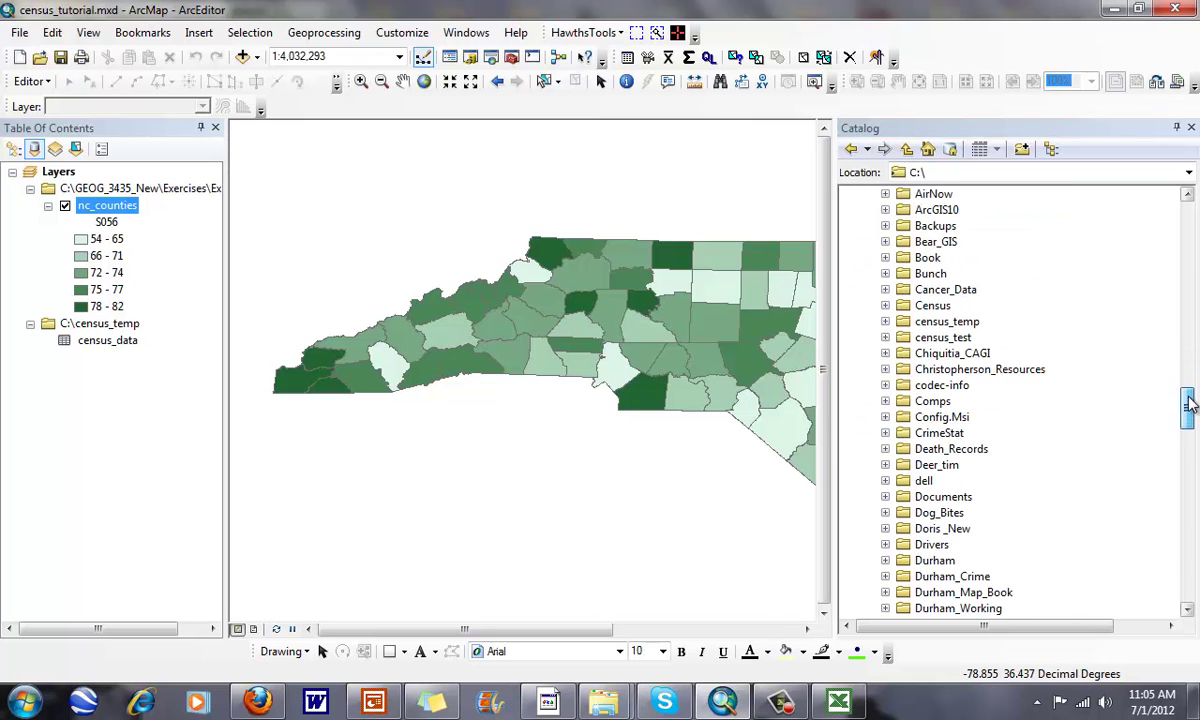
left_click(885, 321)
left_click(935, 323)
right_click(933, 325)
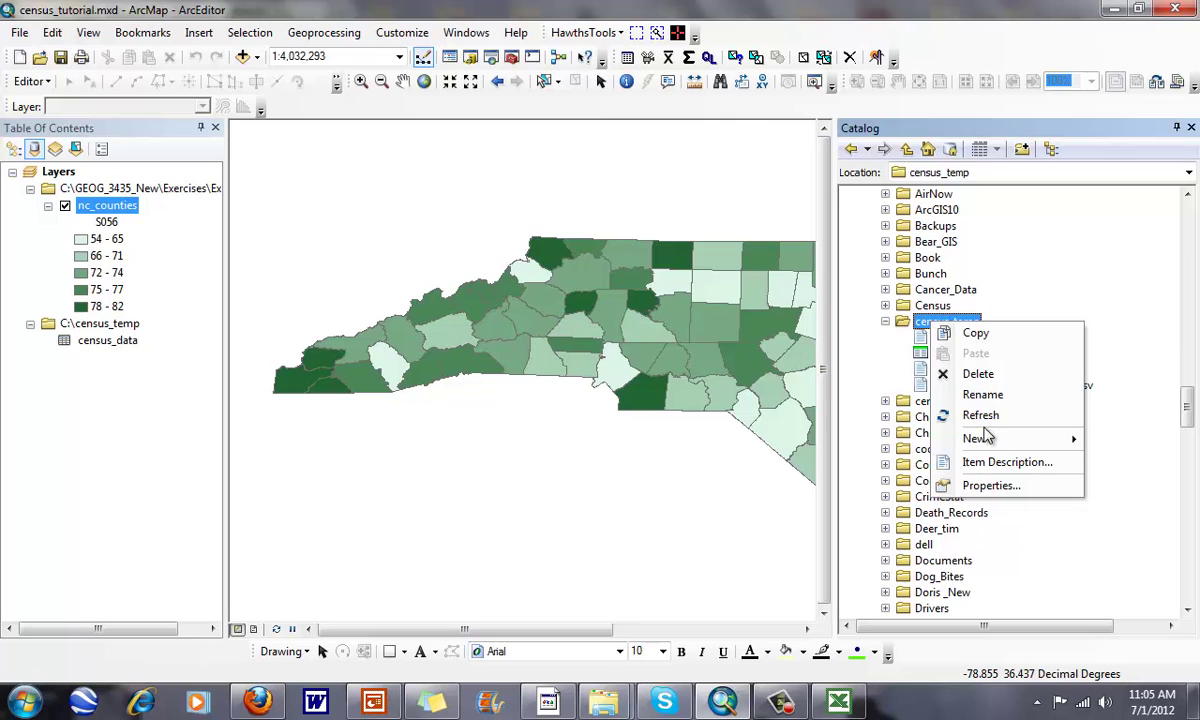
mouse_move(987, 442)
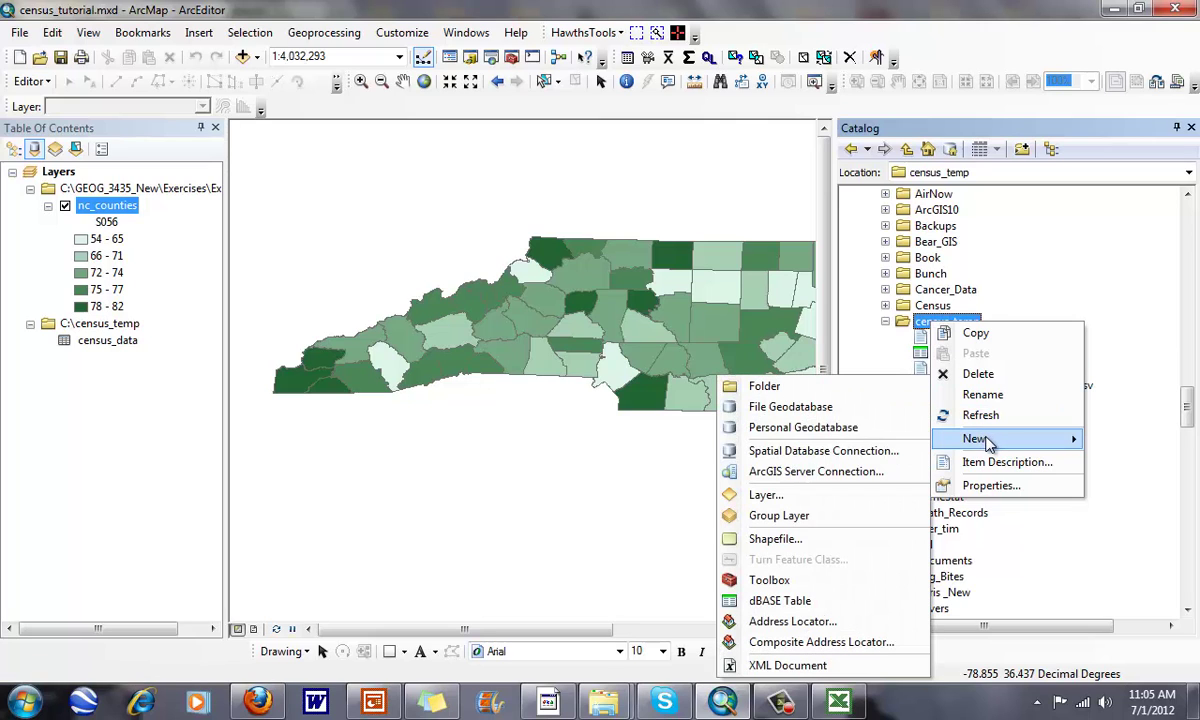
left_click(834, 427)
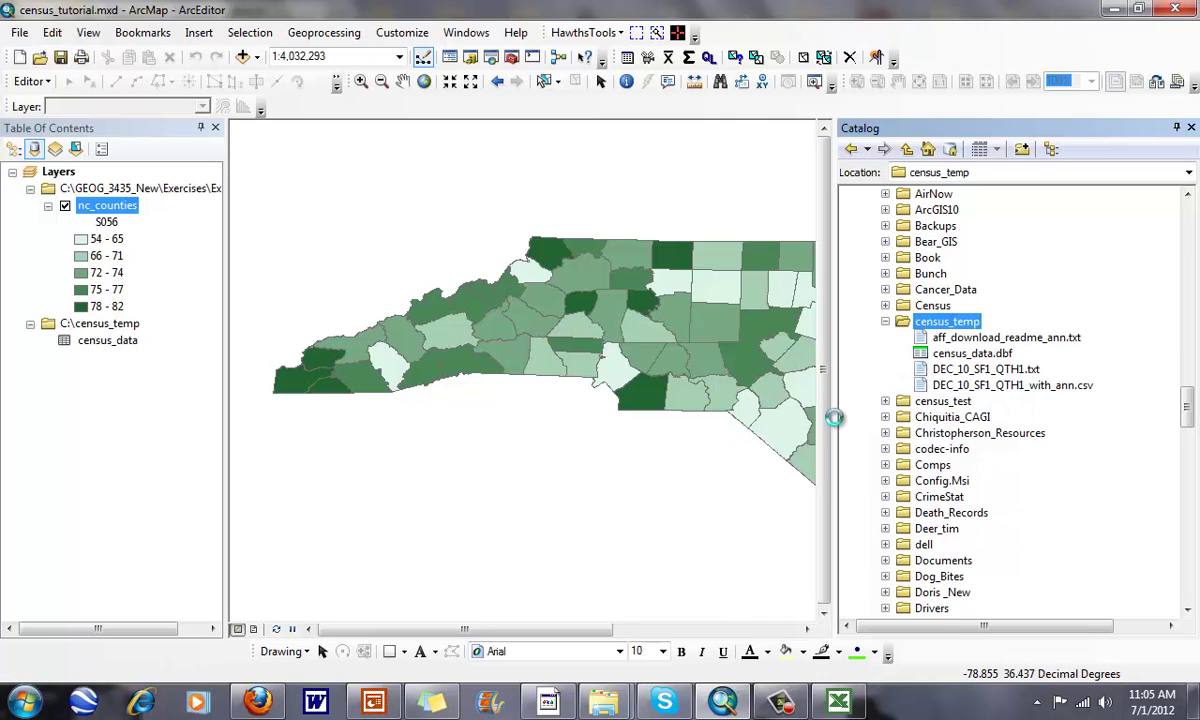
left_click_drag(1068, 340, 919, 341)
type("census")
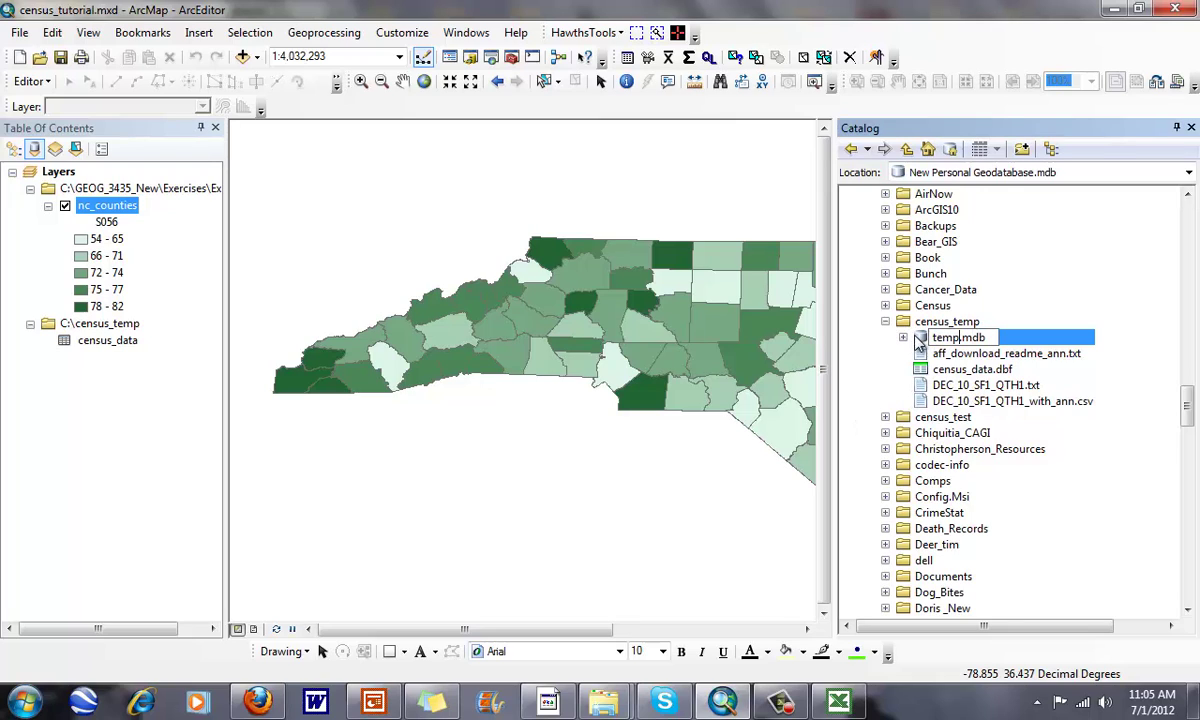
key("Escape")
key("Left")
key("Left")
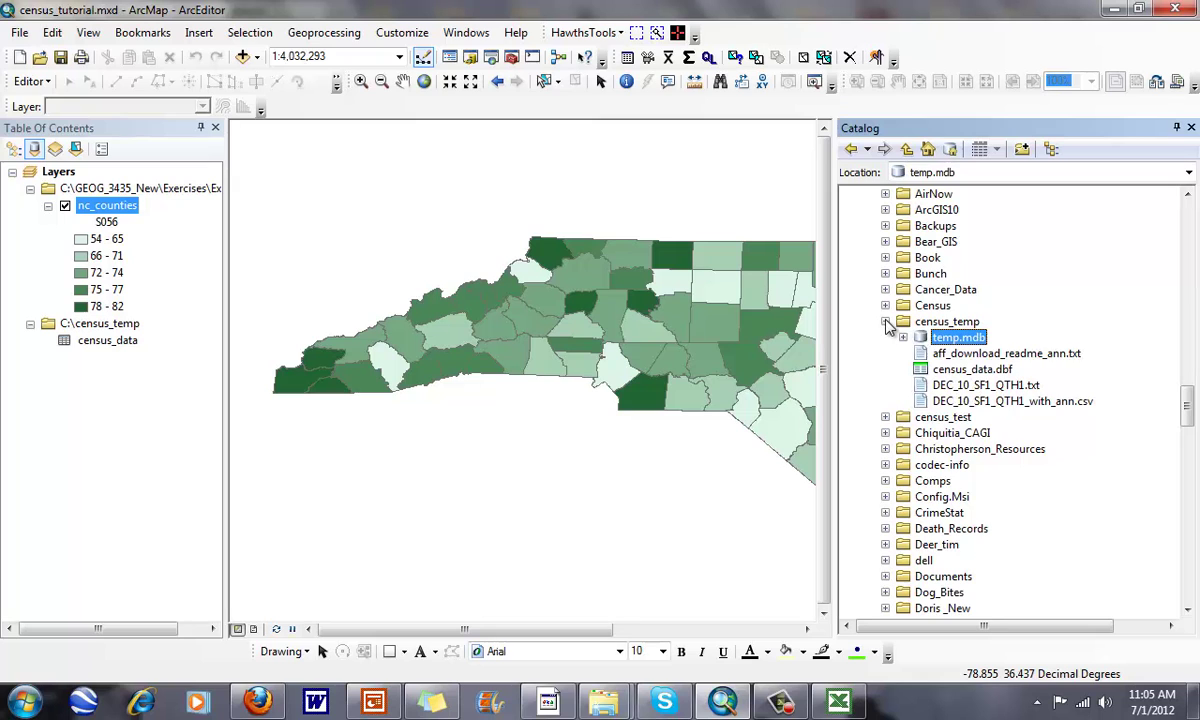
left_click(1191, 128)
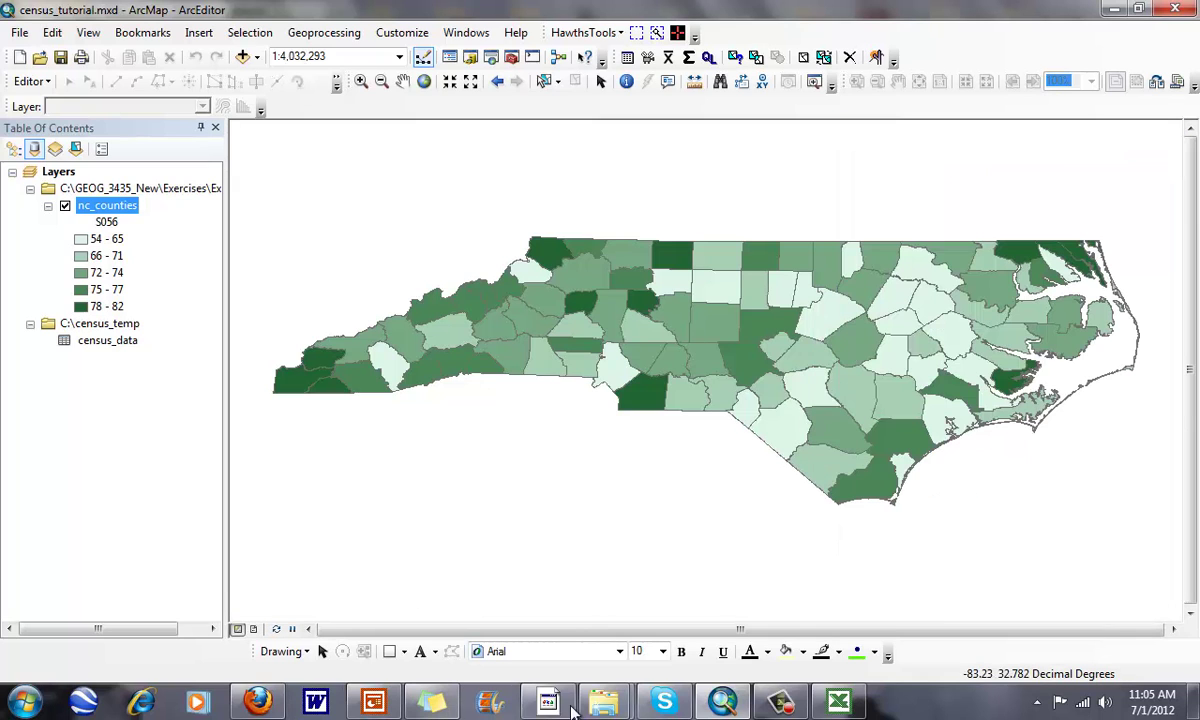
- Open temp.mdb from the census_temp folder in Microsoft Access
mouse_move(603, 700)
left_click(643, 627)
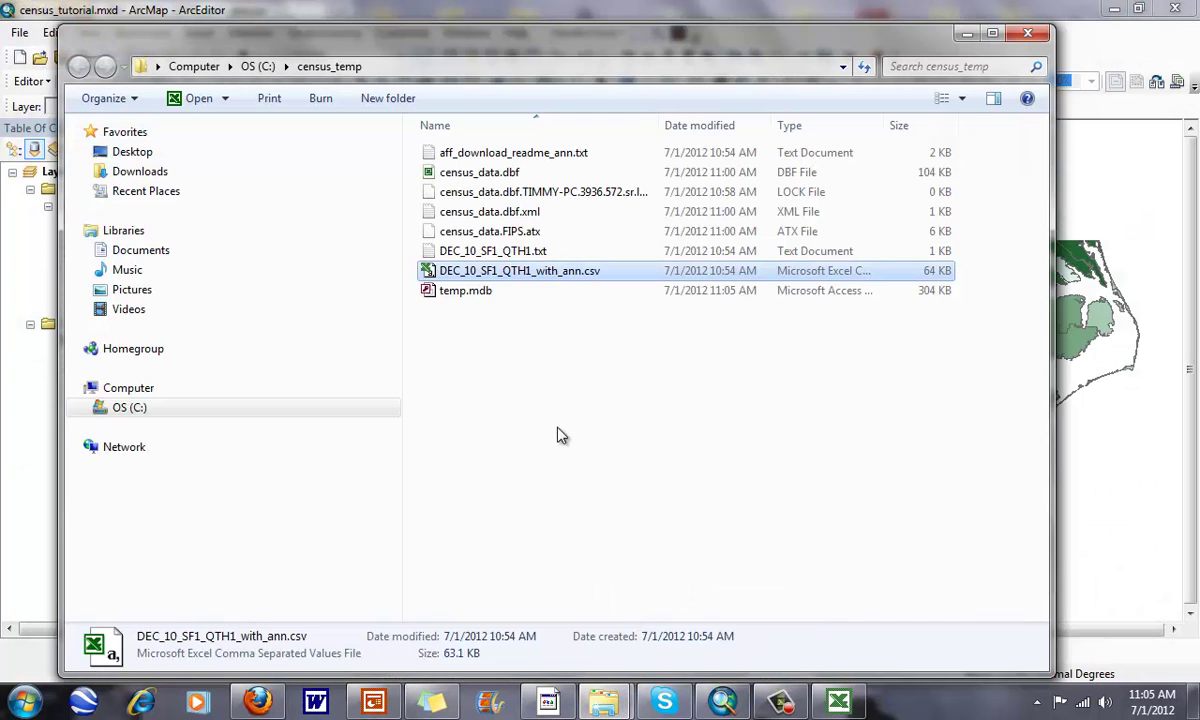
left_click(479, 291)
double_click(479, 291)
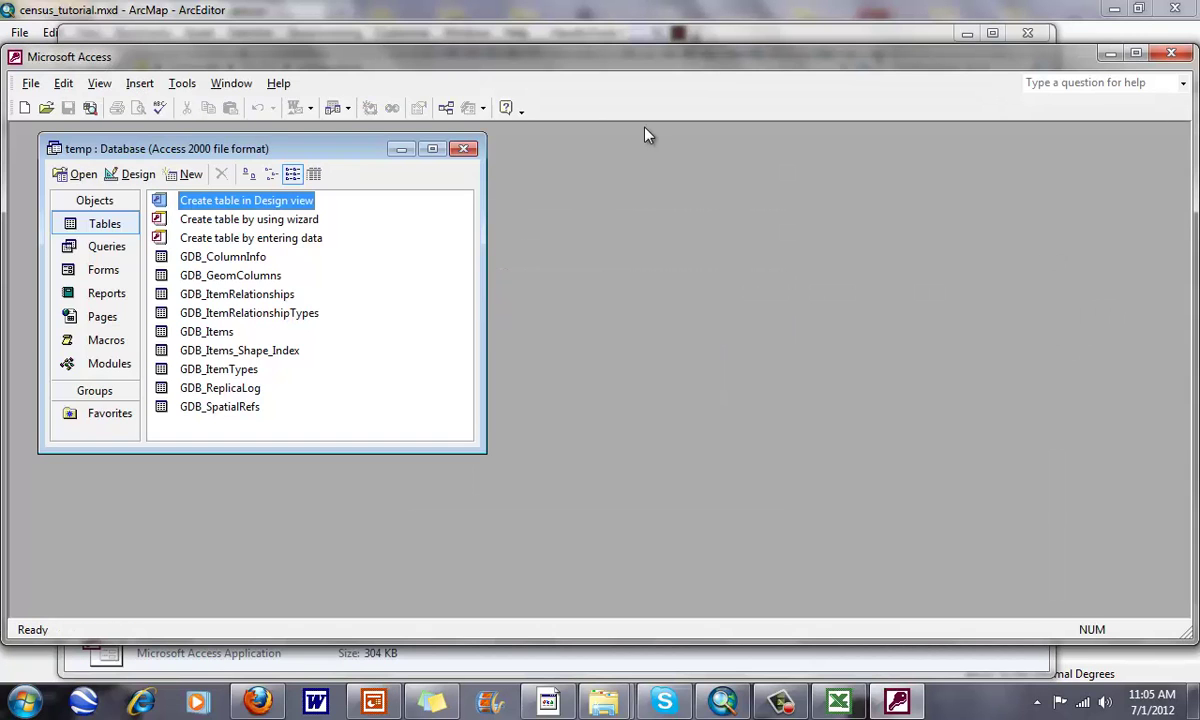
- Look at the table import options with the file type set to Microsoft Excel (*.xls), cancel the import and close the database
left_click(99, 85)
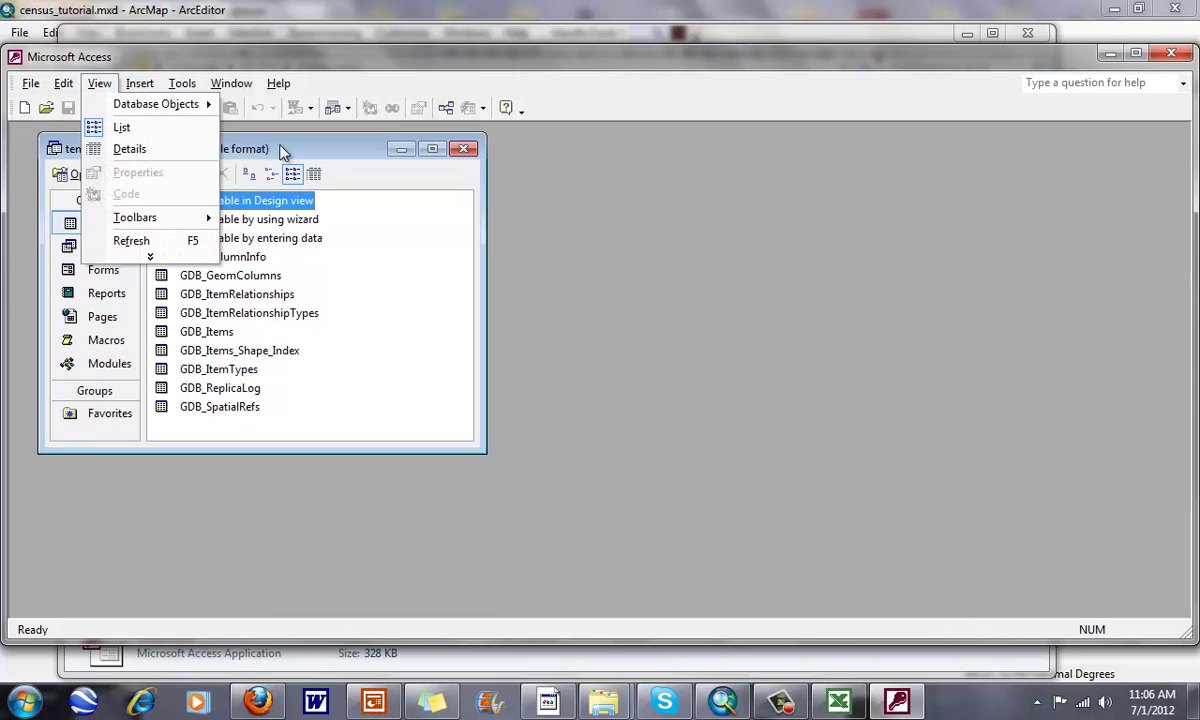
left_click(312, 152)
right_click(384, 300)
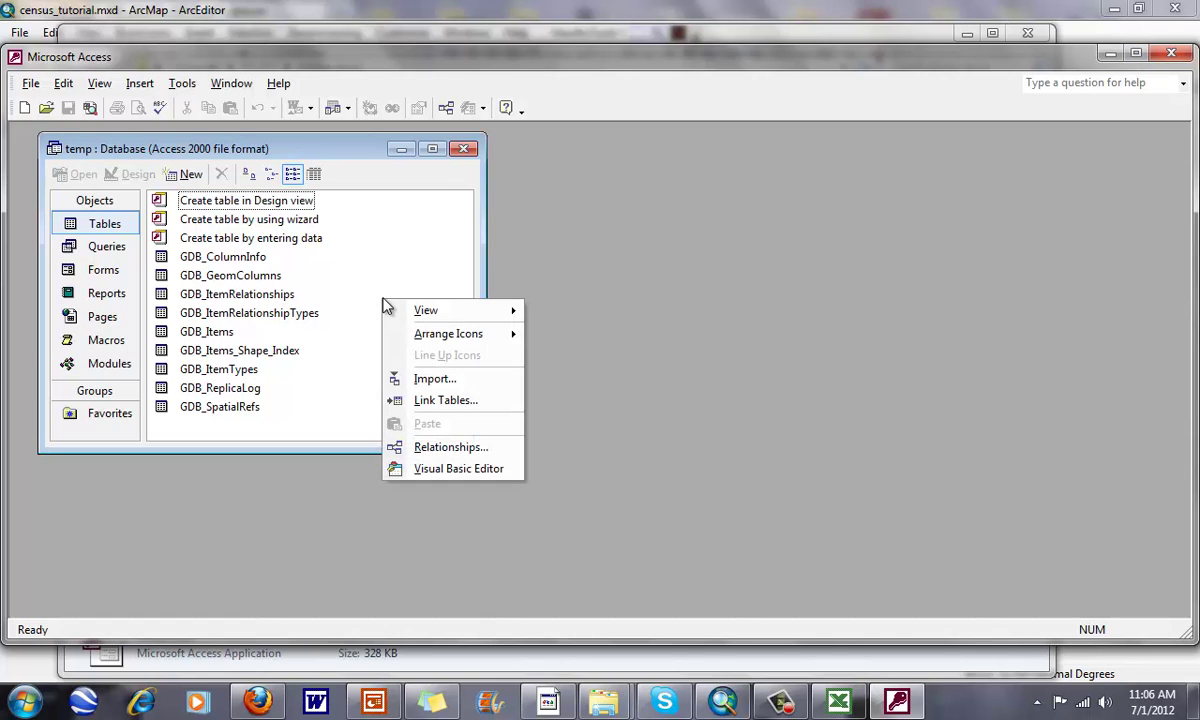
left_click(436, 380)
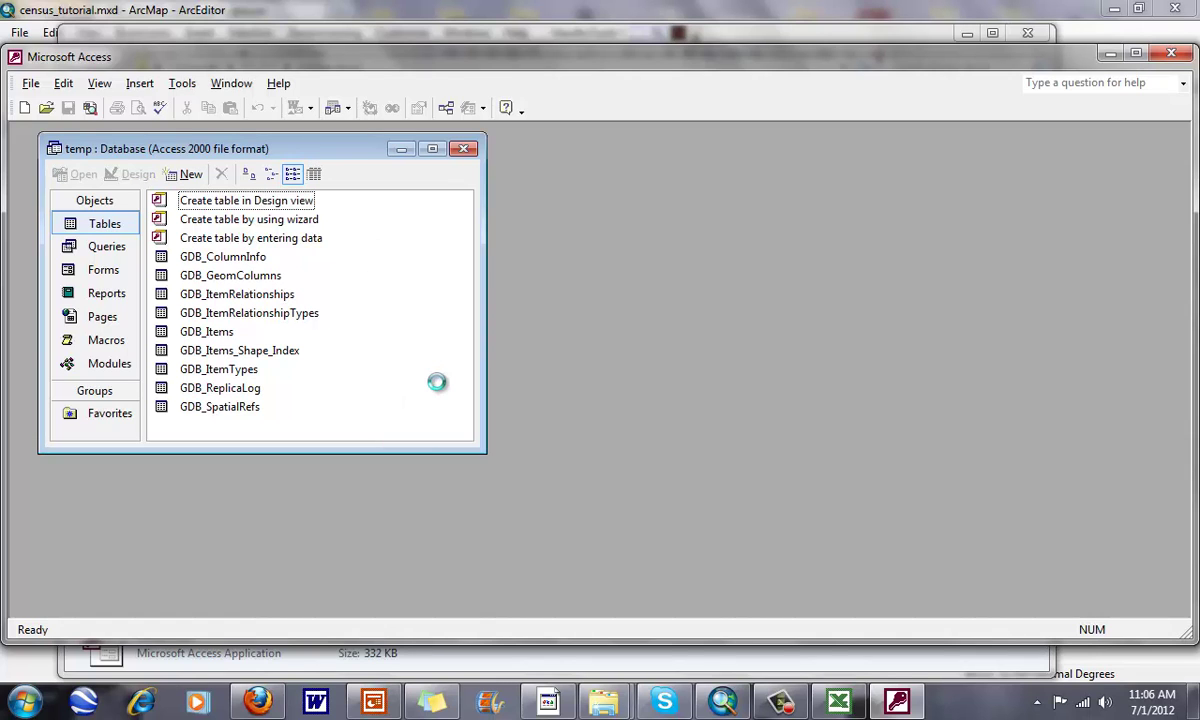
left_click(645, 501)
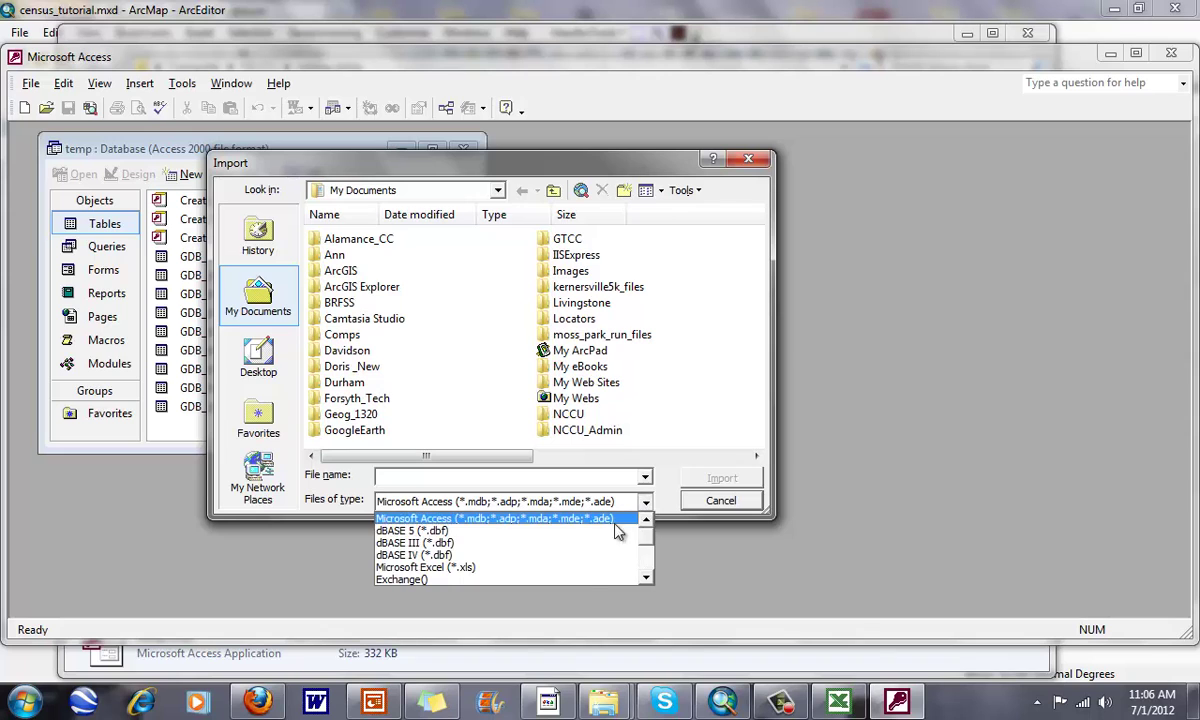
left_click(580, 567)
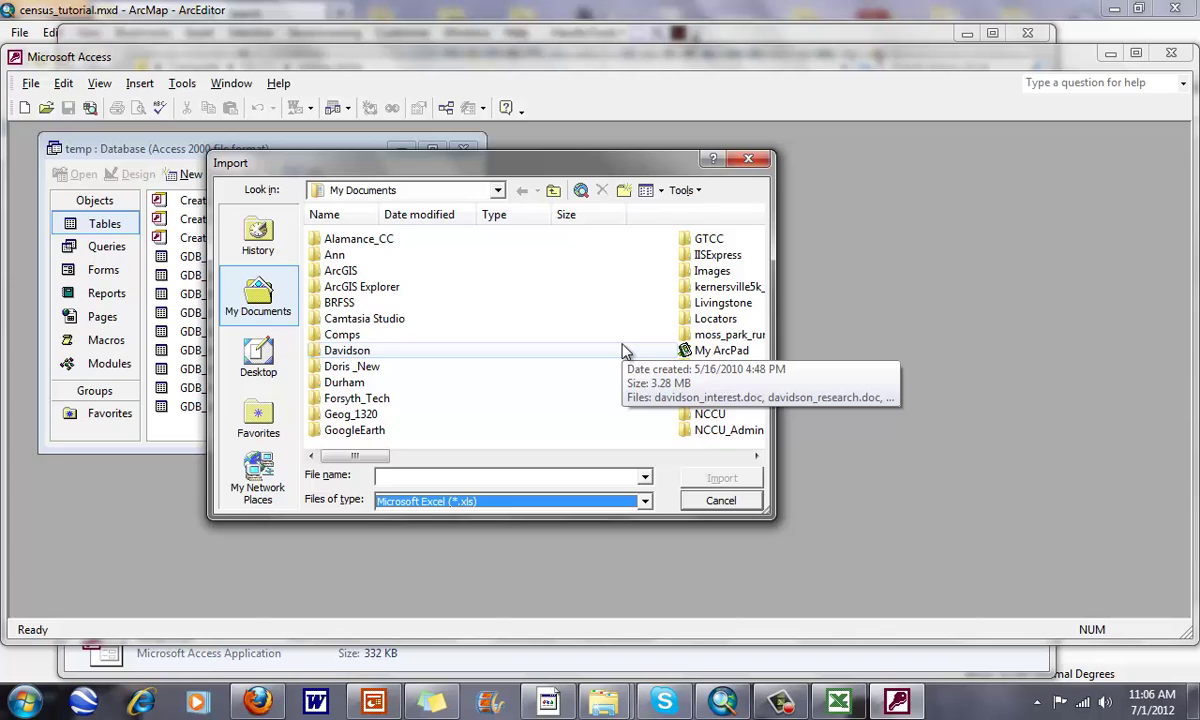
left_click(718, 501)
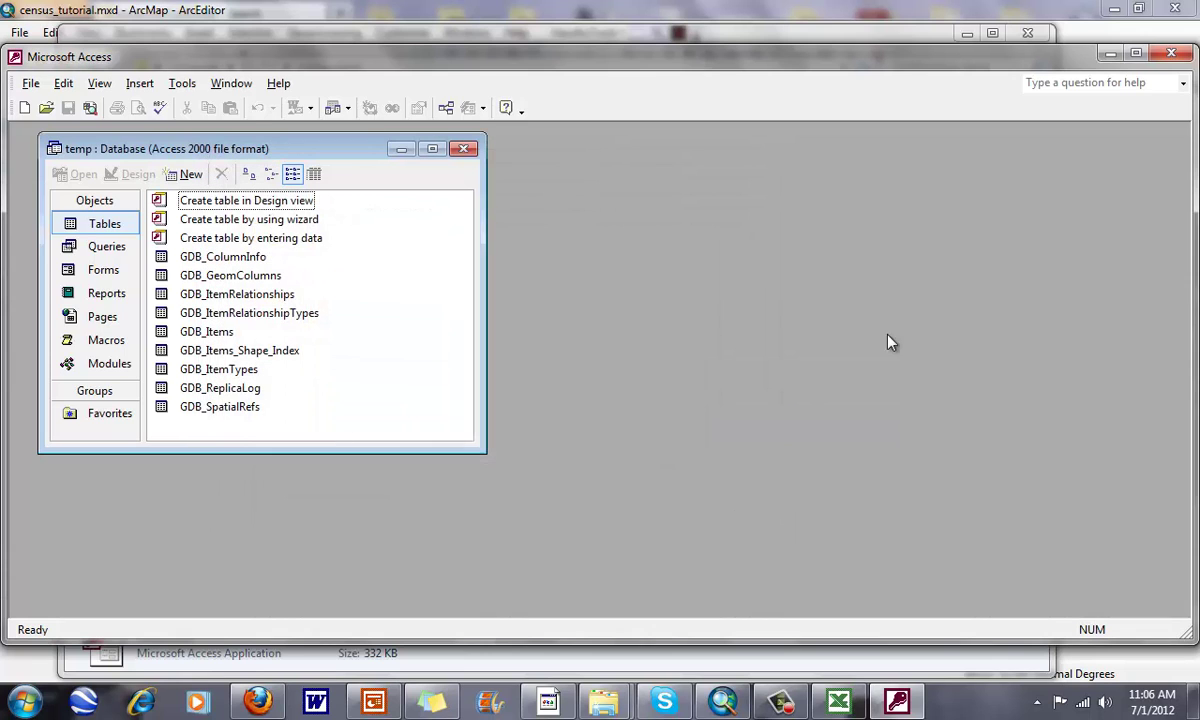
left_click(1171, 55)
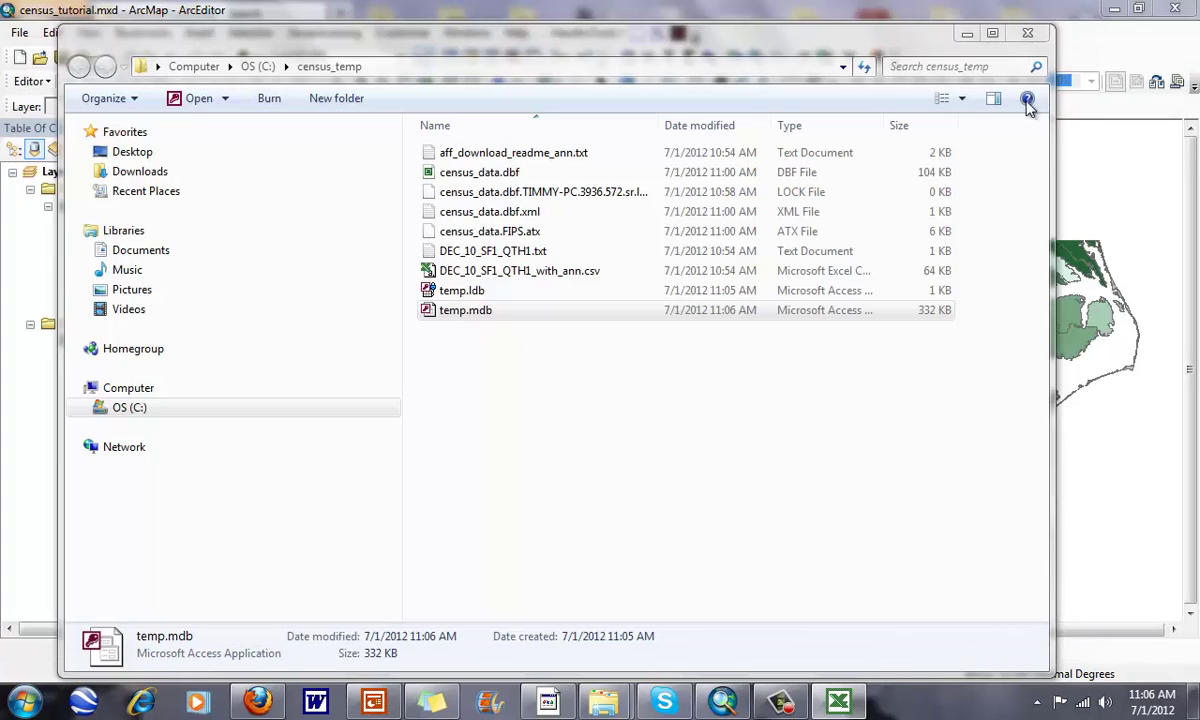
- Put the census_temp folder window away, review the American FactFinder search results in Firefox, and return to the ArcMap map
left_click(964, 34)
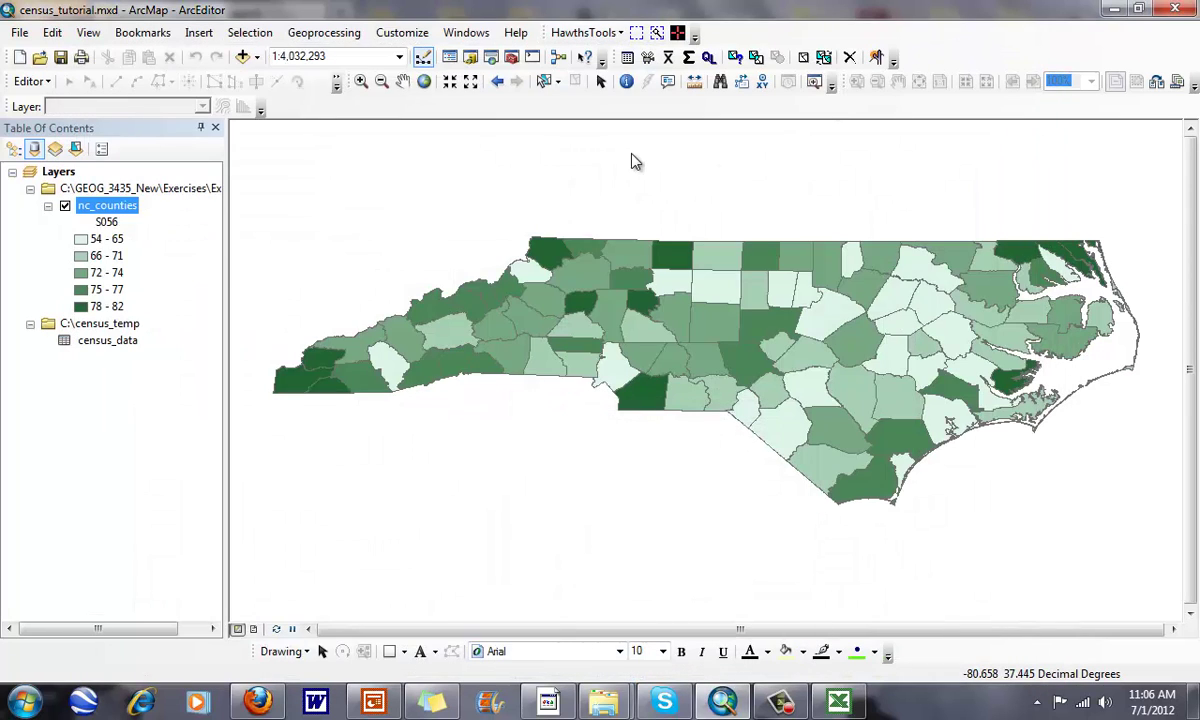
left_click(258, 701)
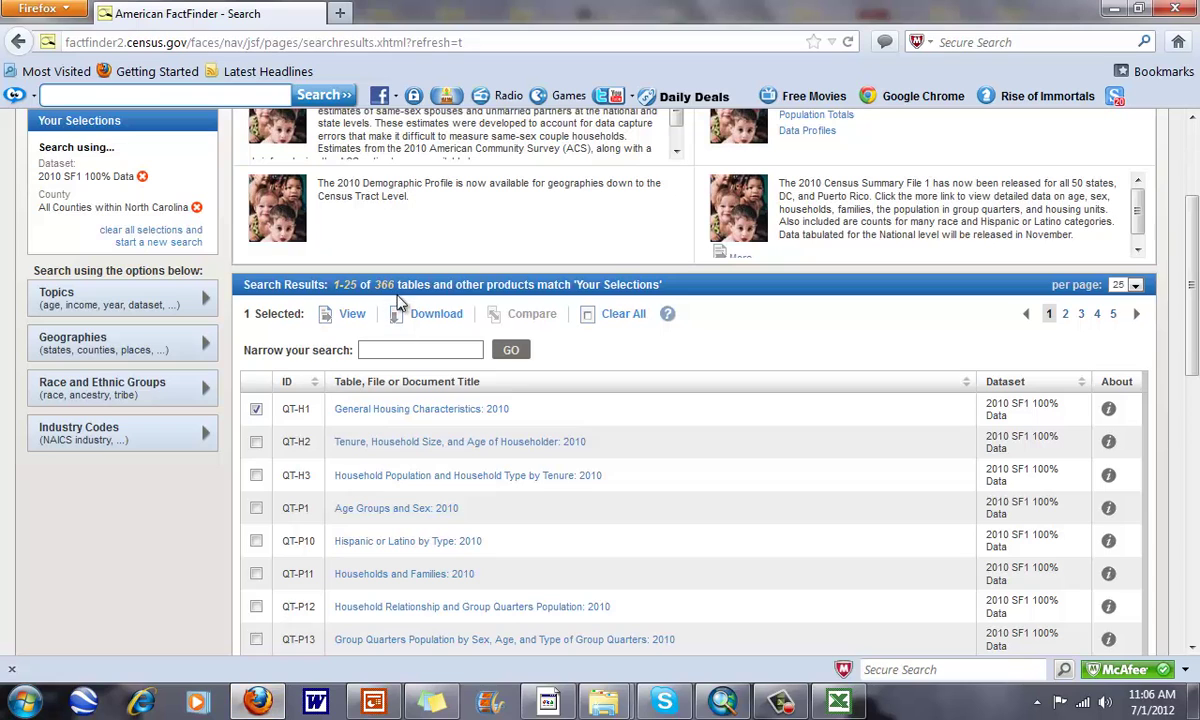
scroll(760, 160, "up", 2)
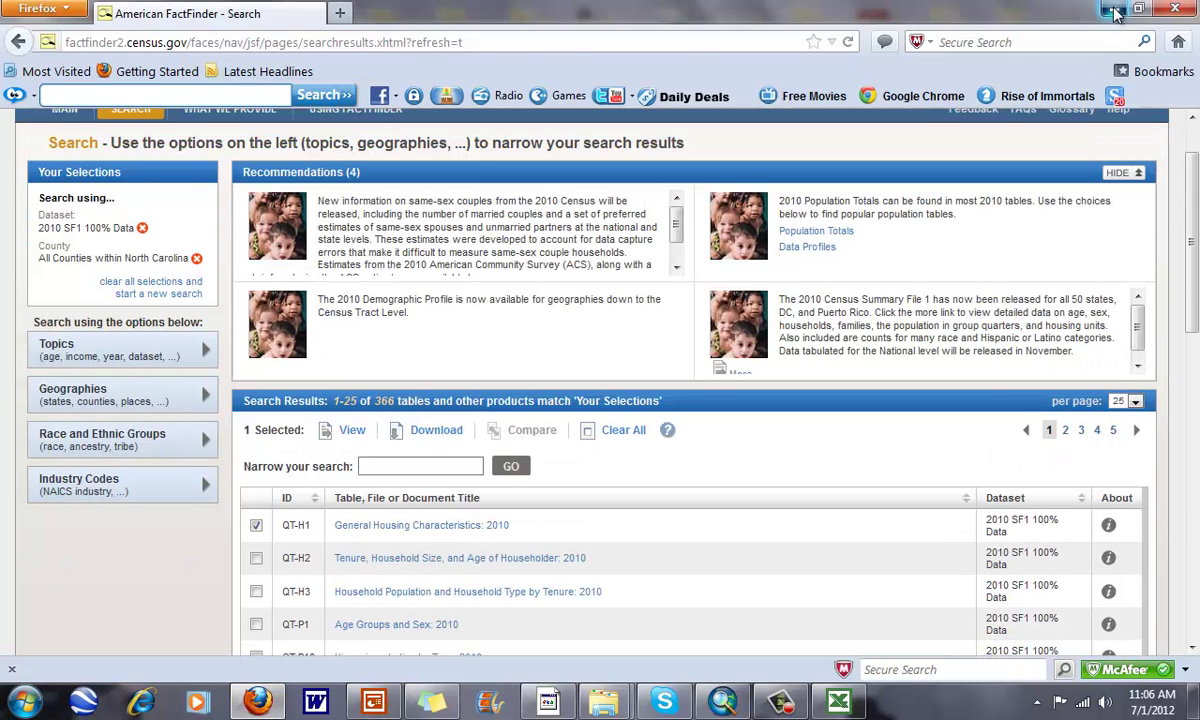
left_click(1113, 12)
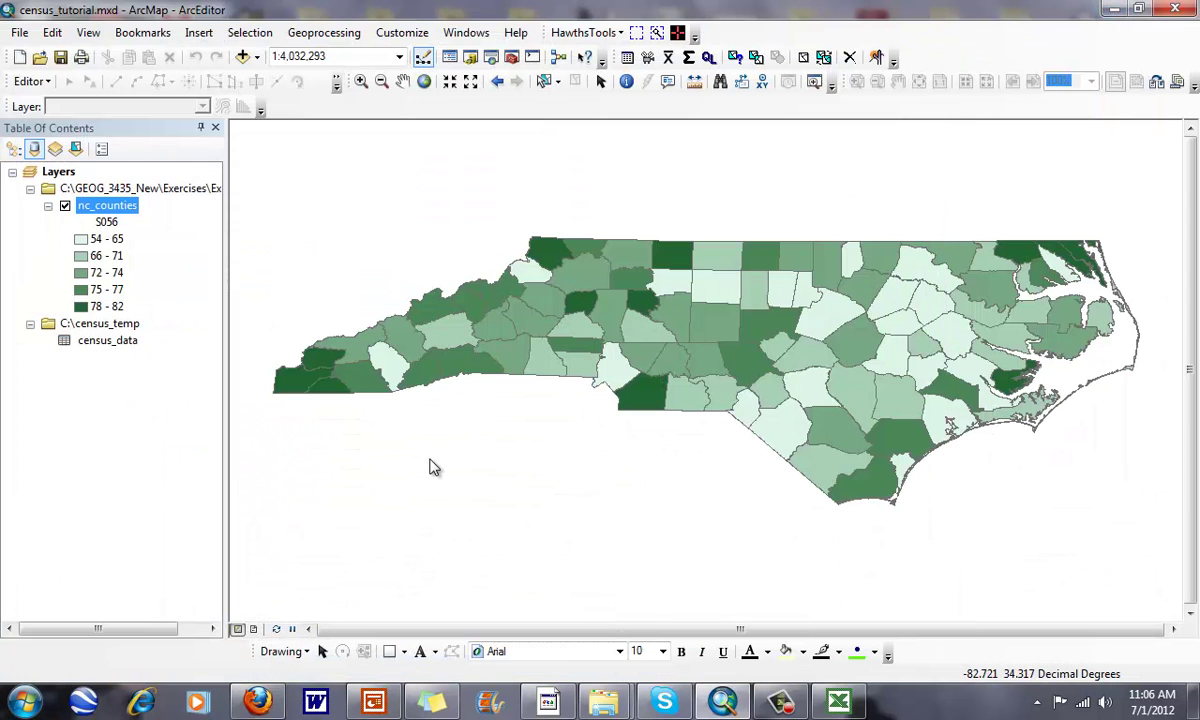